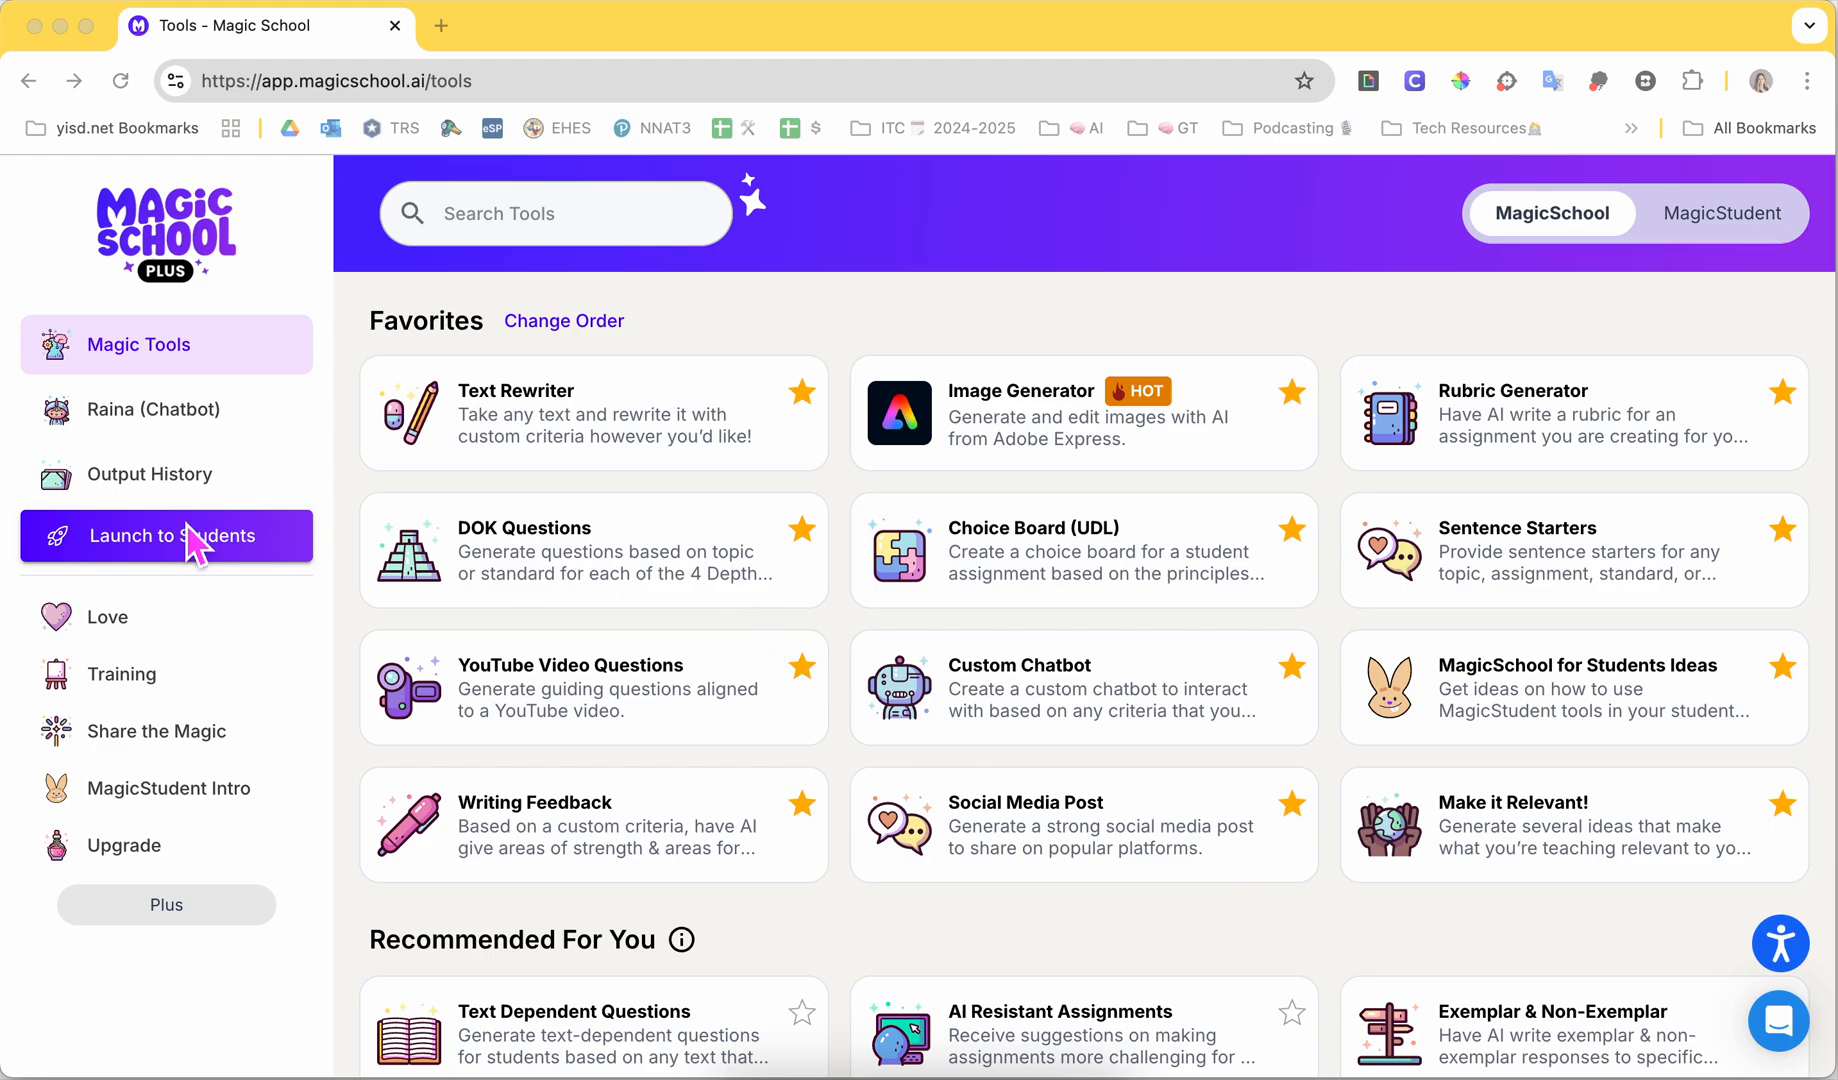
Step: Create a new student room named "Writing Feedback" for 4th grade and continue to its tool selection
{"action": "left_click", "coordinate": [255, 560]}
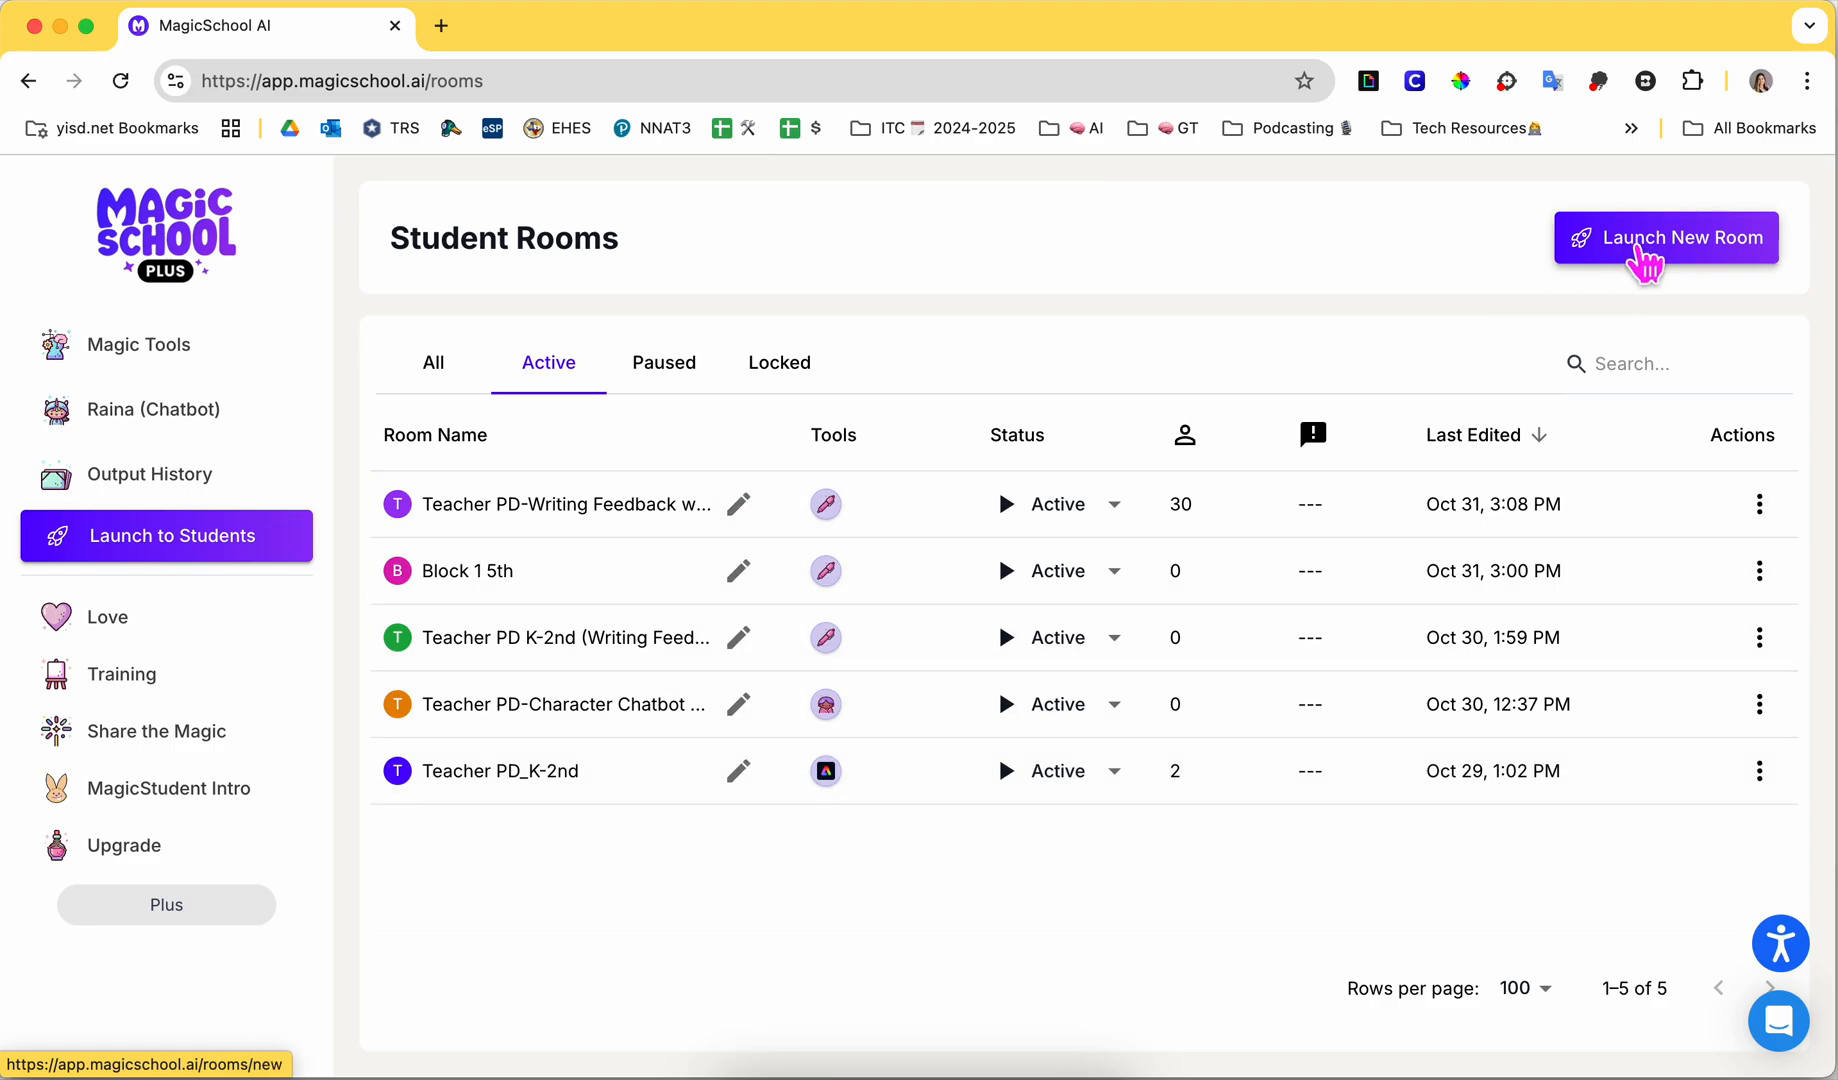
{"action": "left_click", "coordinate": [1640, 240]}
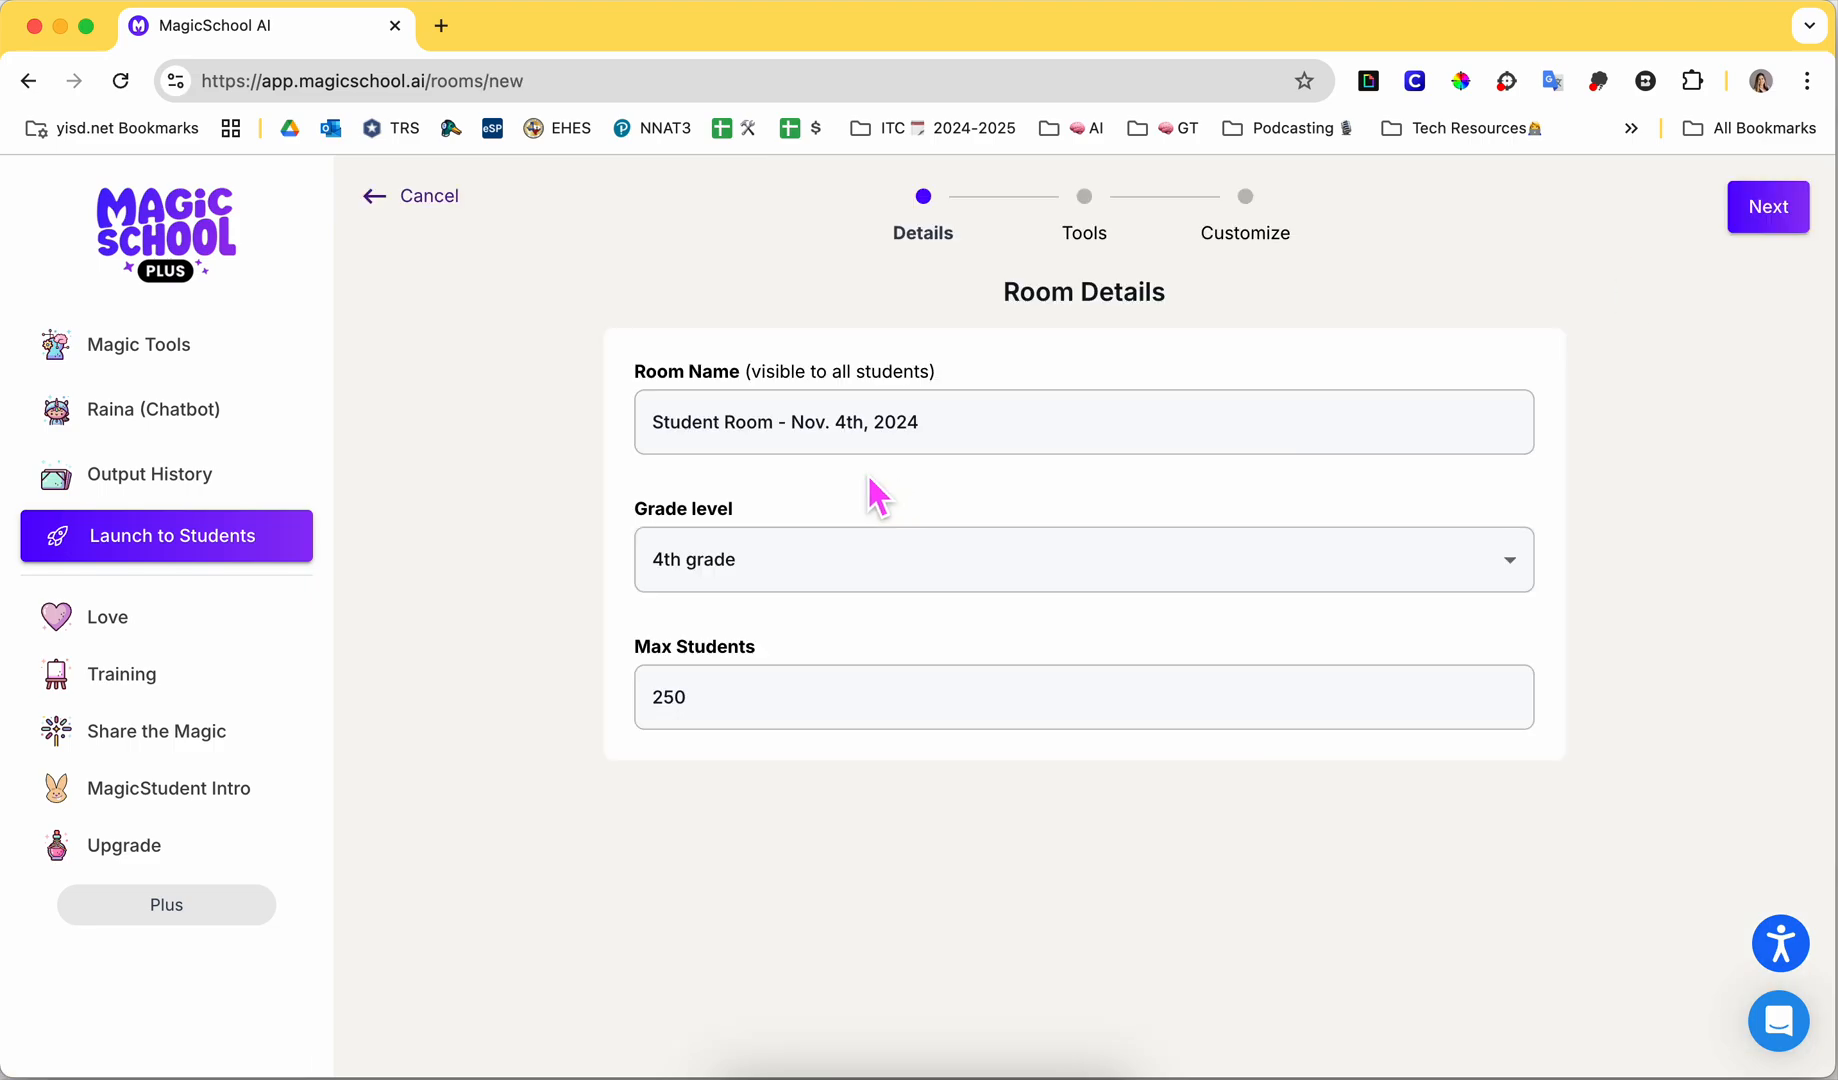
{"action": "triple_click", "coordinate": [876, 432]}
{"action": "type", "text": "WR"}
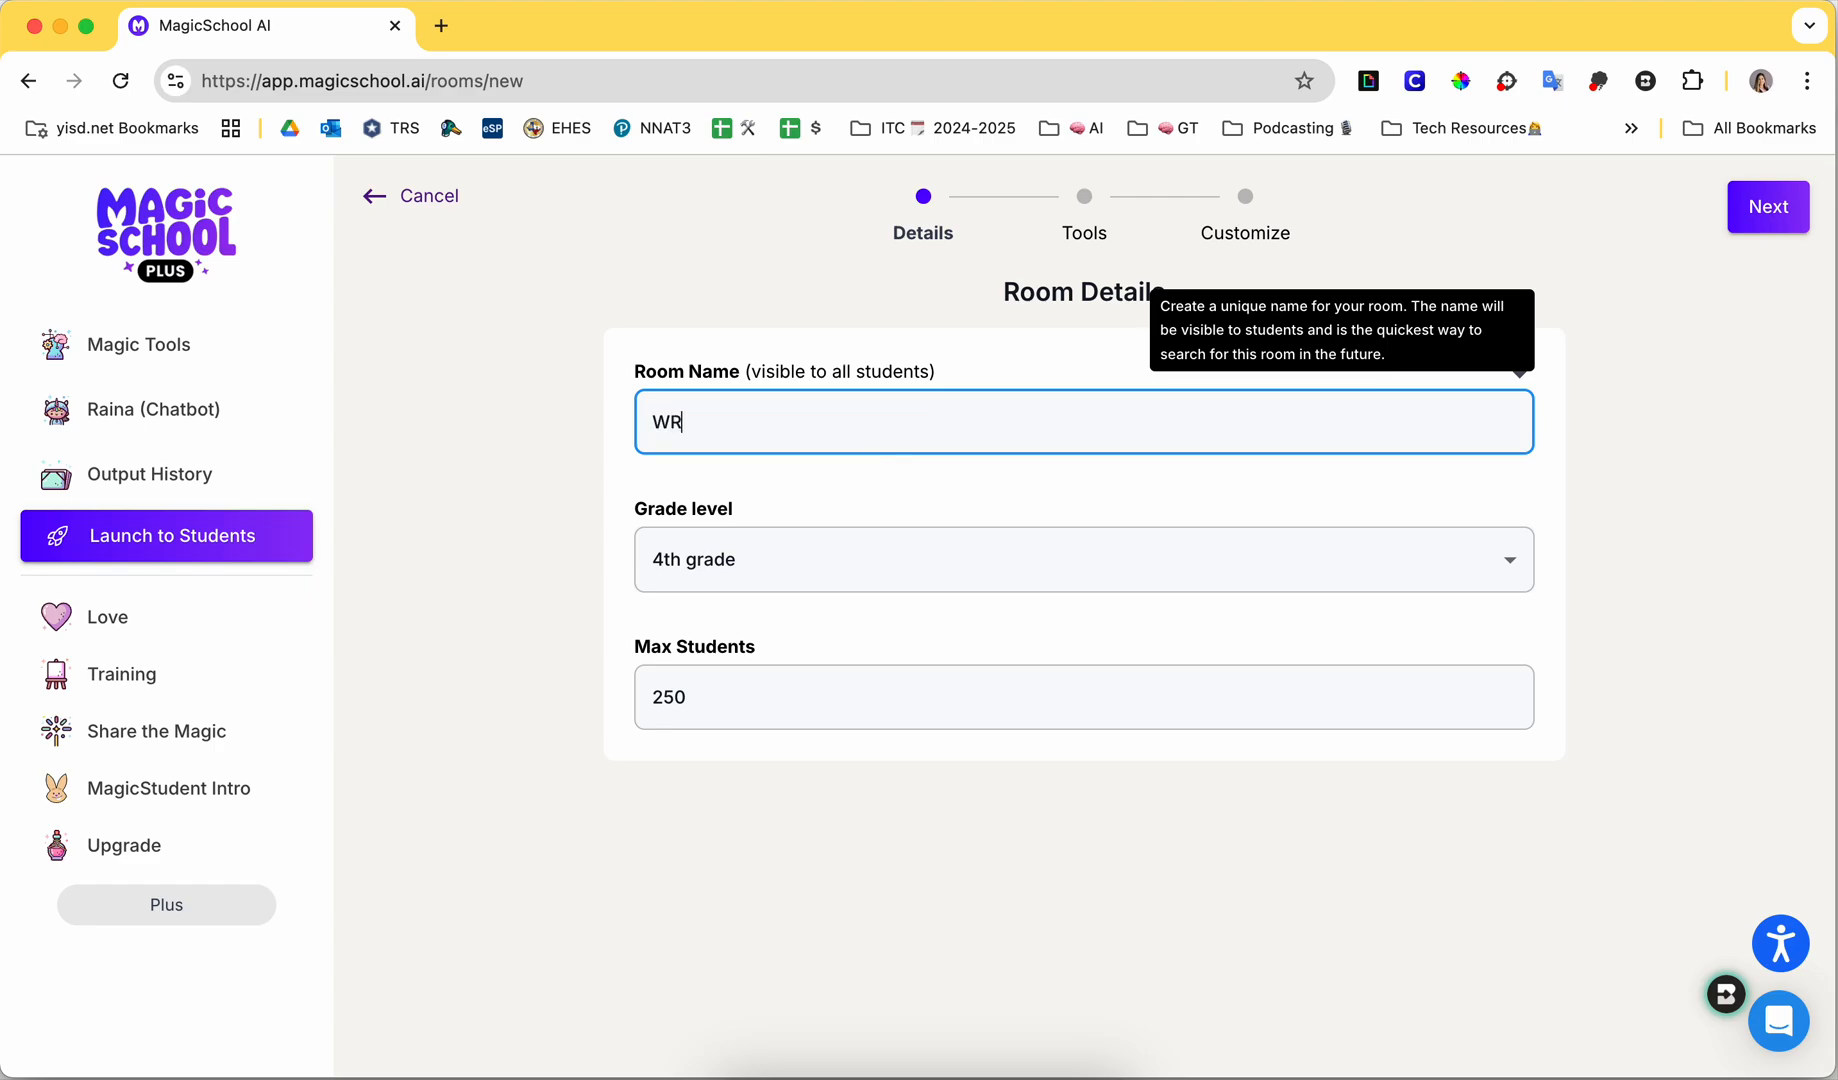
{"action": "type", "text": "iting Feedback"}
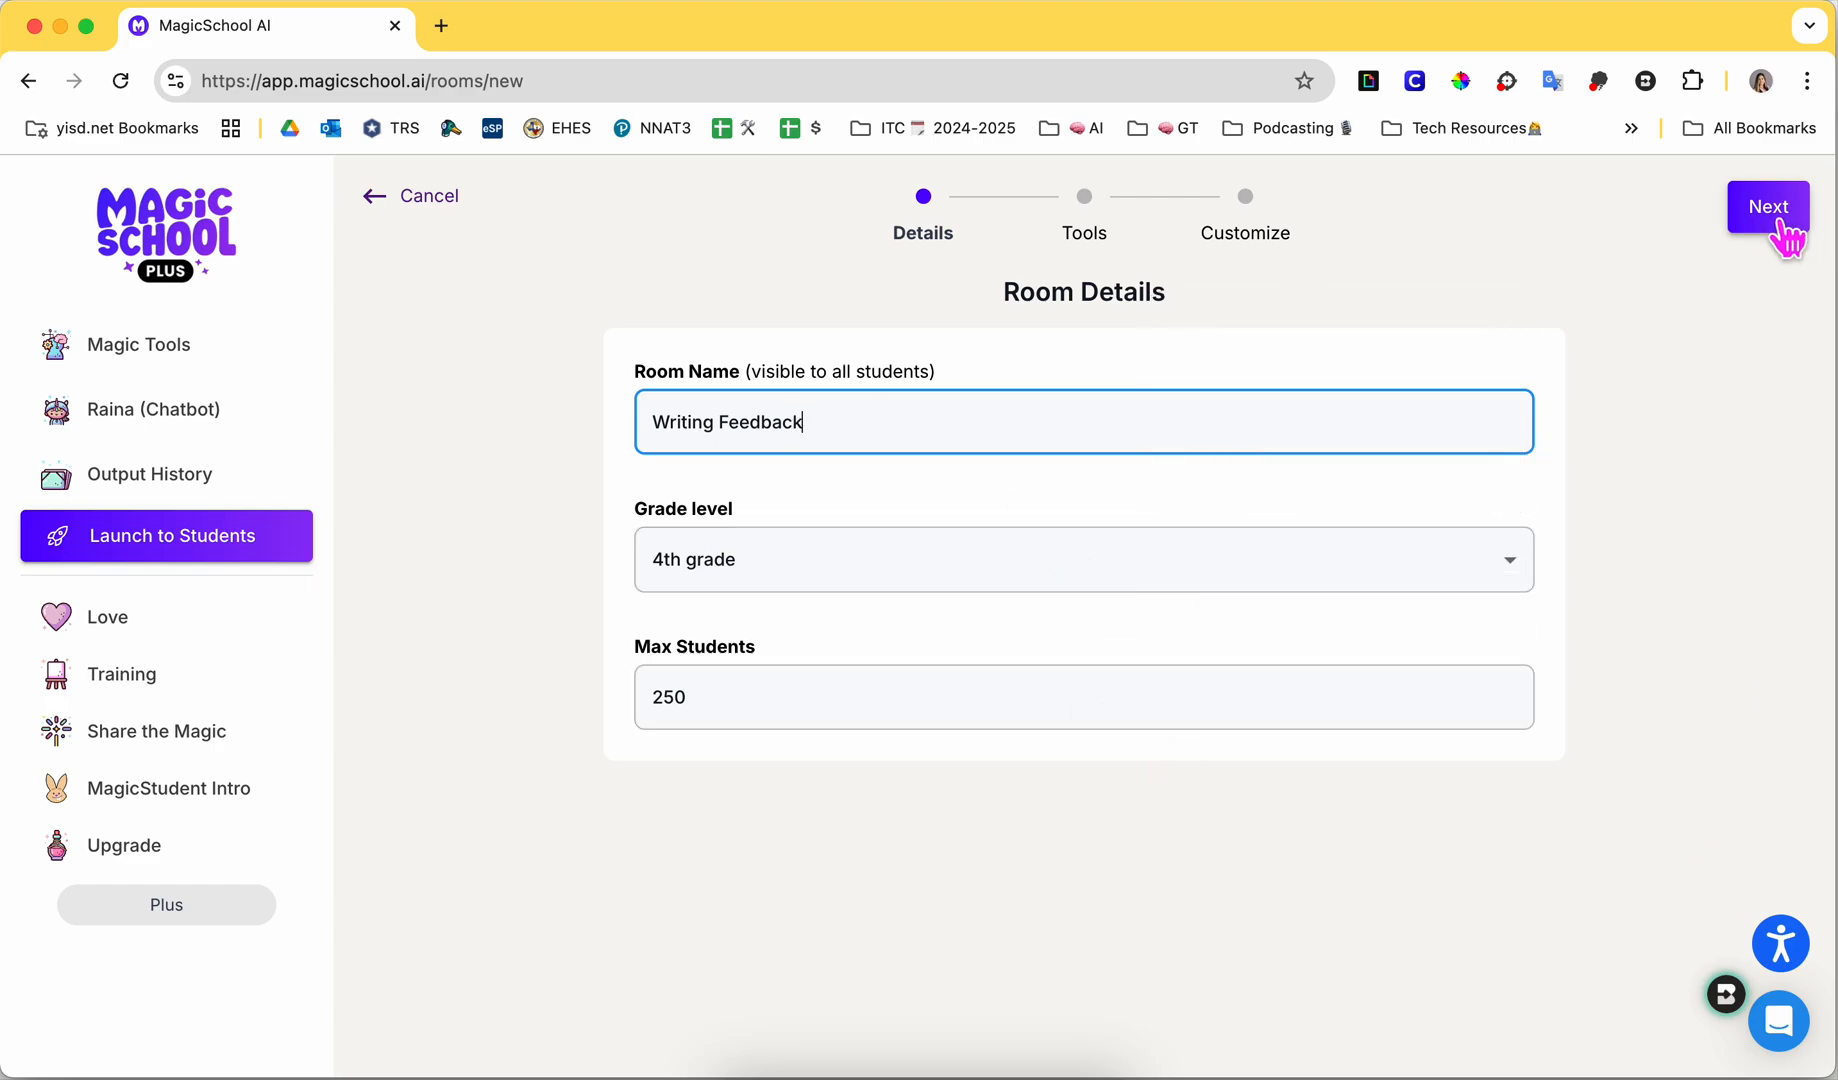
{"action": "left_click", "coordinate": [1784, 240]}
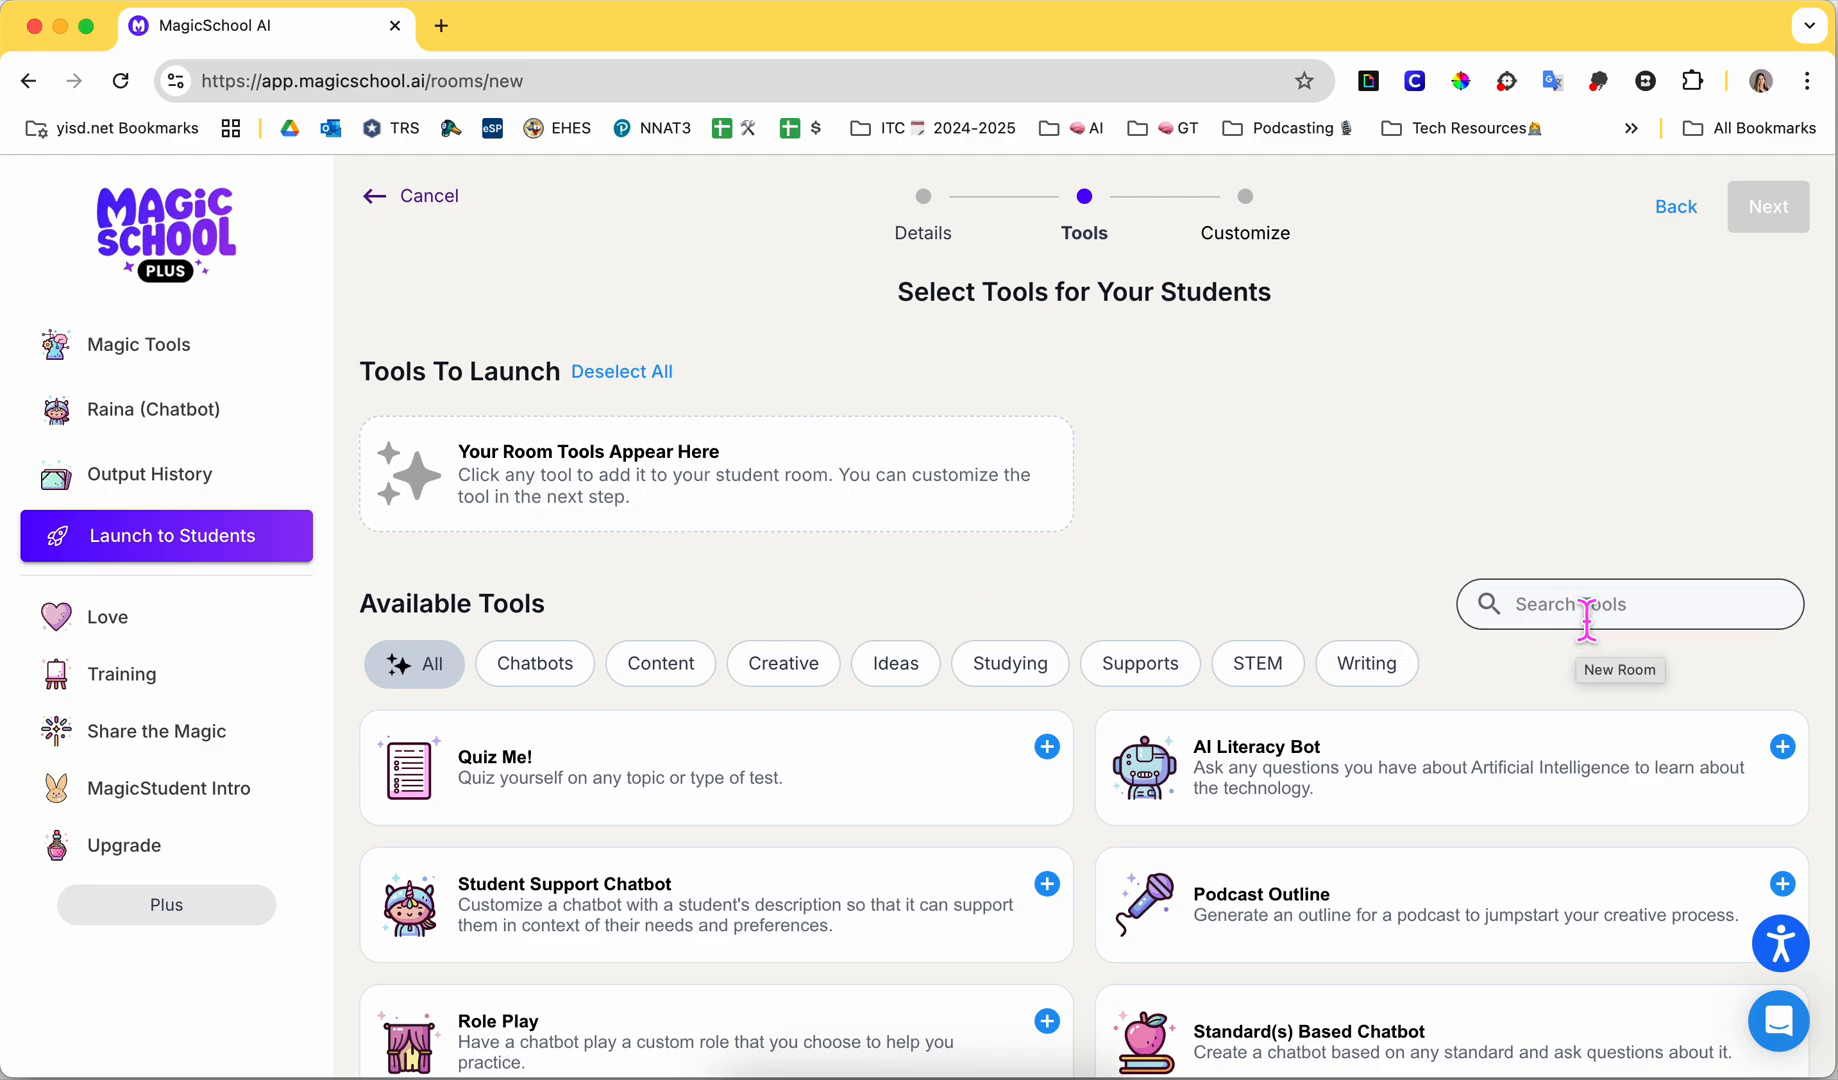
Step: Search the available tools for "writing", add Writing Feedback to the room, and continue to customization
{"action": "scroll", "coordinate": [1388, 855], "scroll_direction": "down", "scroll_amount": 2}
{"action": "scroll", "coordinate": [1381, 842], "scroll_direction": "down", "scroll_amount": 5}
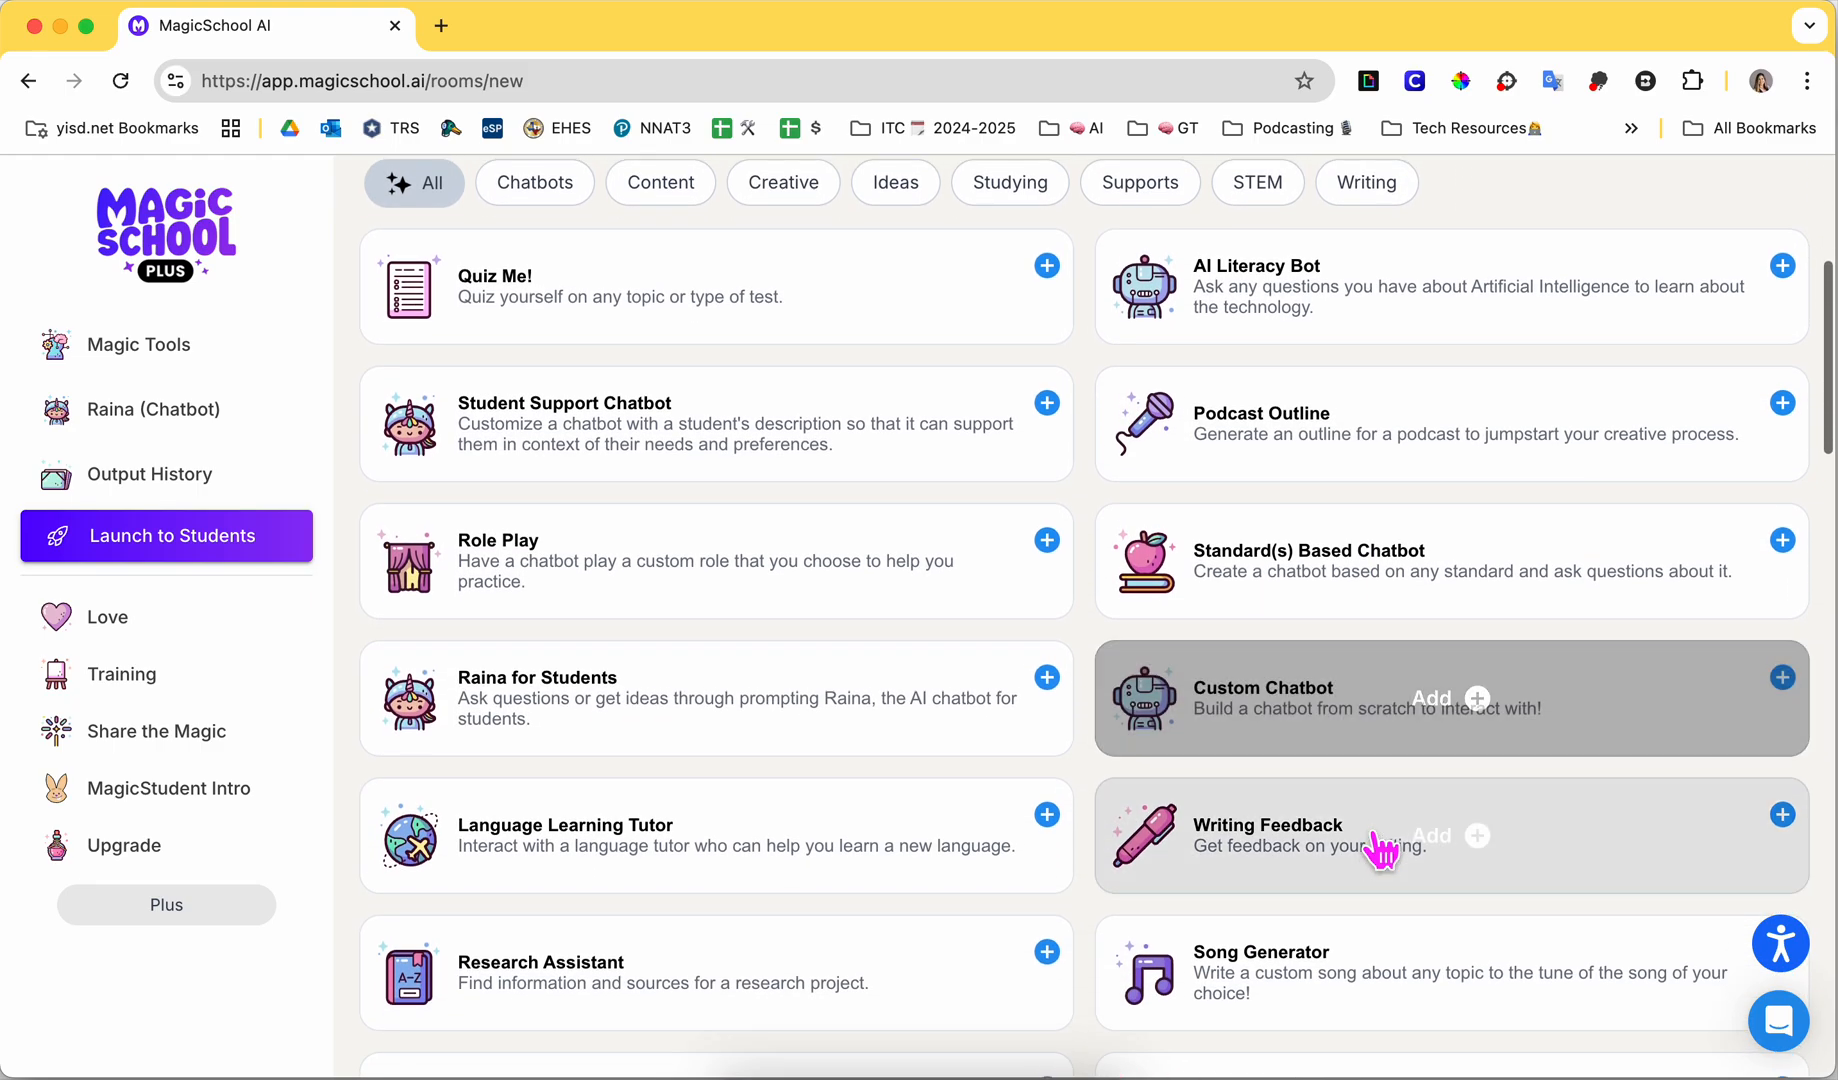
{"action": "scroll", "coordinate": [1600, 620], "scroll_direction": "up", "scroll_amount": 6}
{"action": "left_click", "coordinate": [1596, 626]}
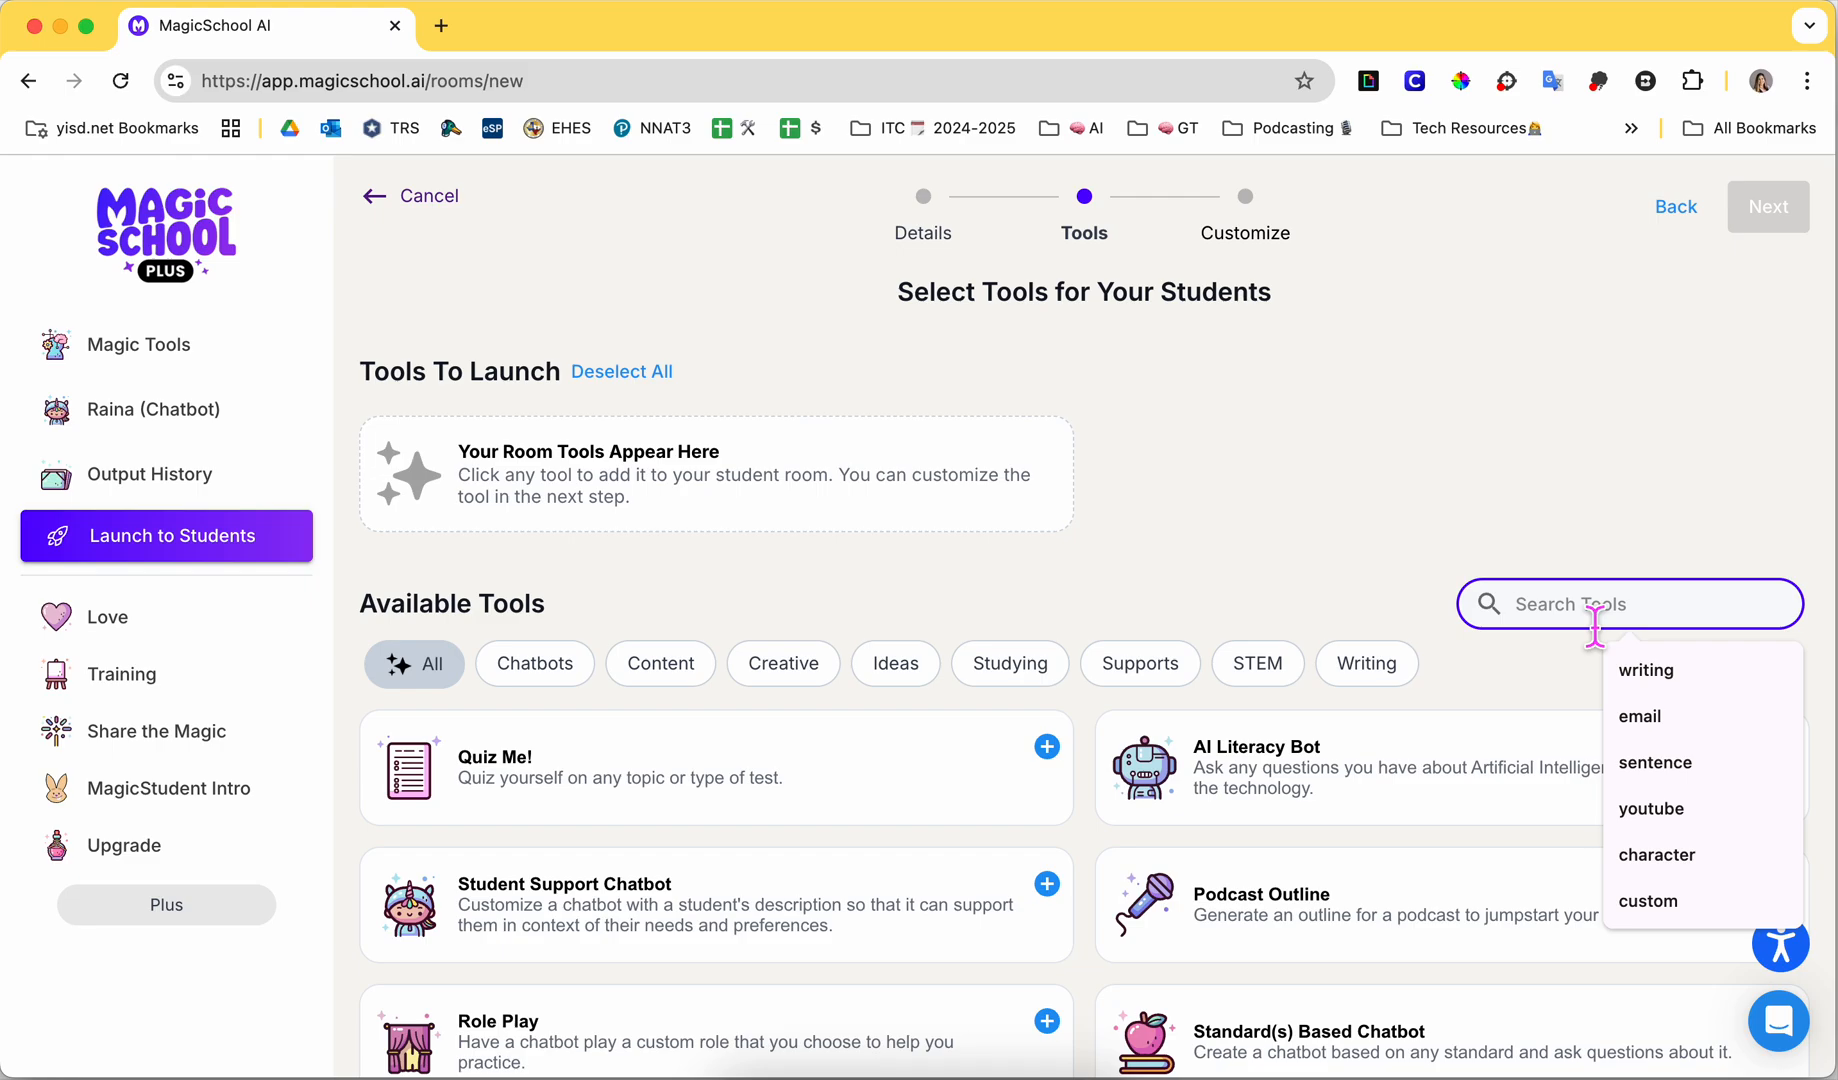
{"action": "type", "text": "writing"}
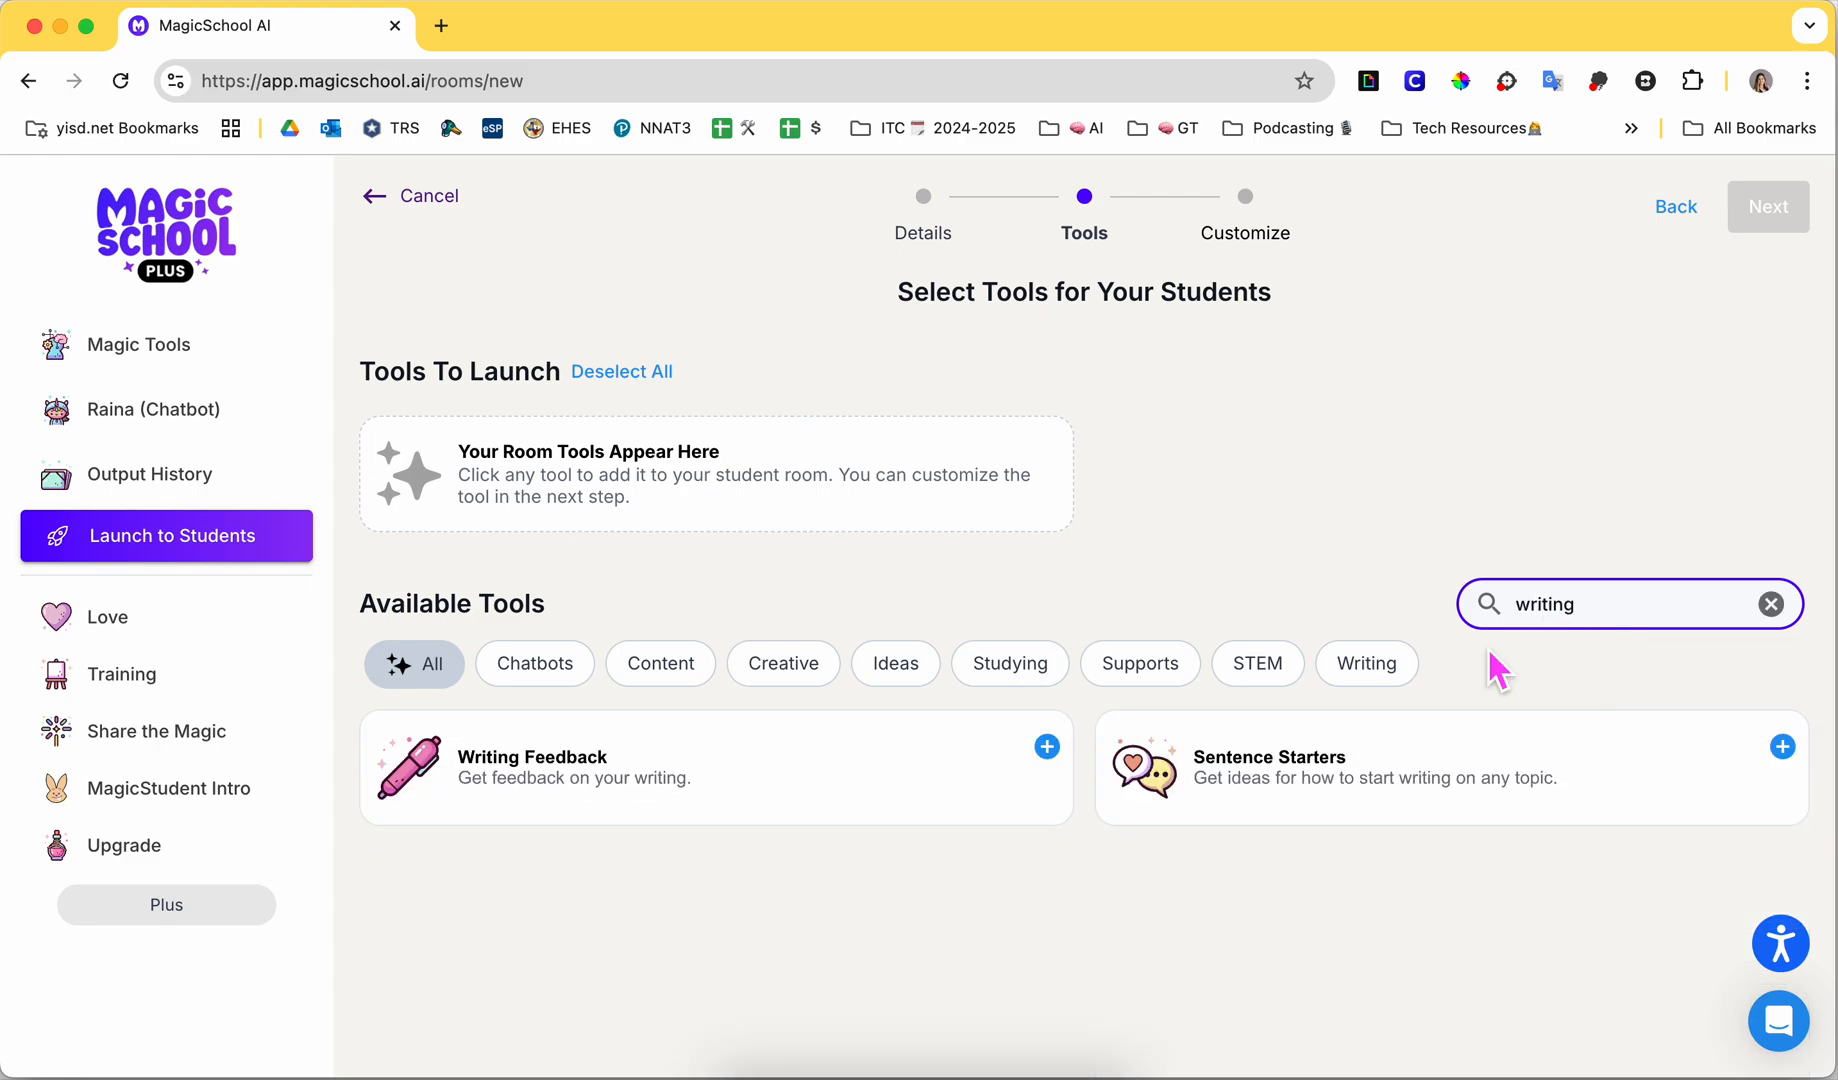
{"action": "mouse_move", "coordinate": [853, 780]}
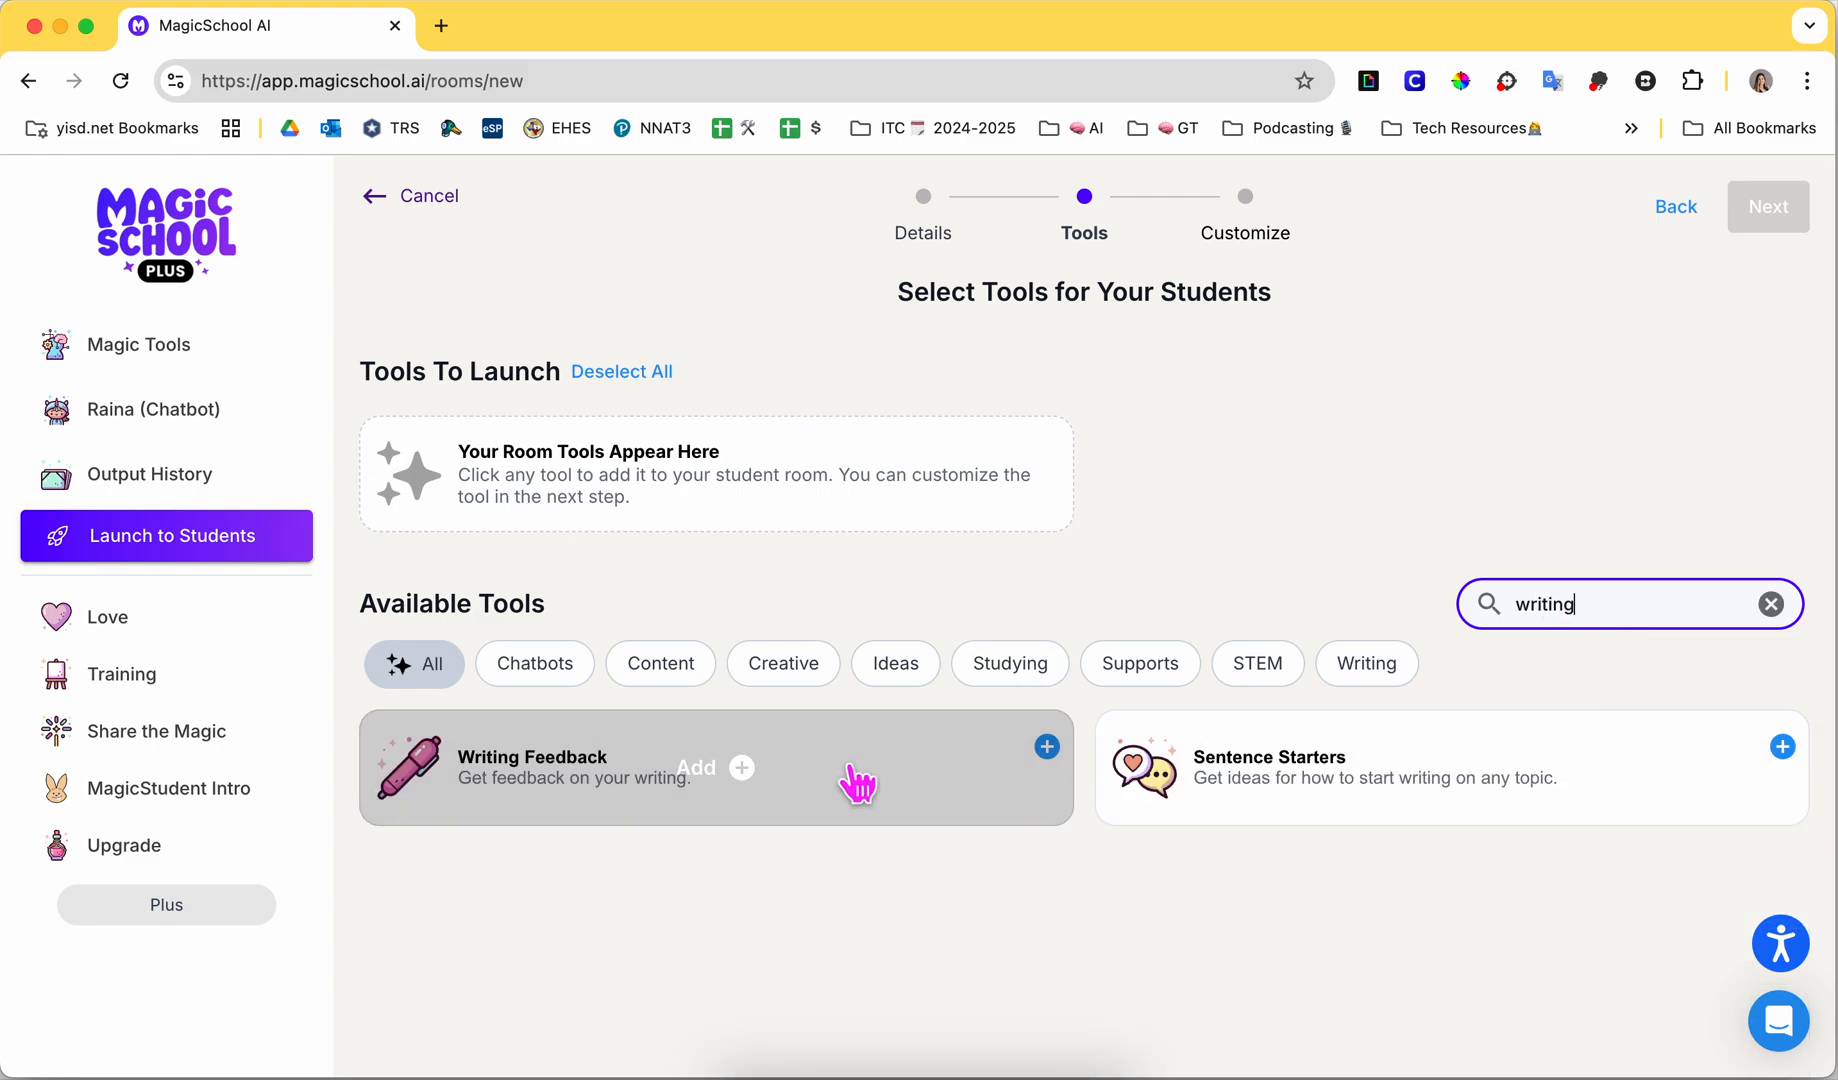
{"action": "left_click", "coordinate": [745, 772]}
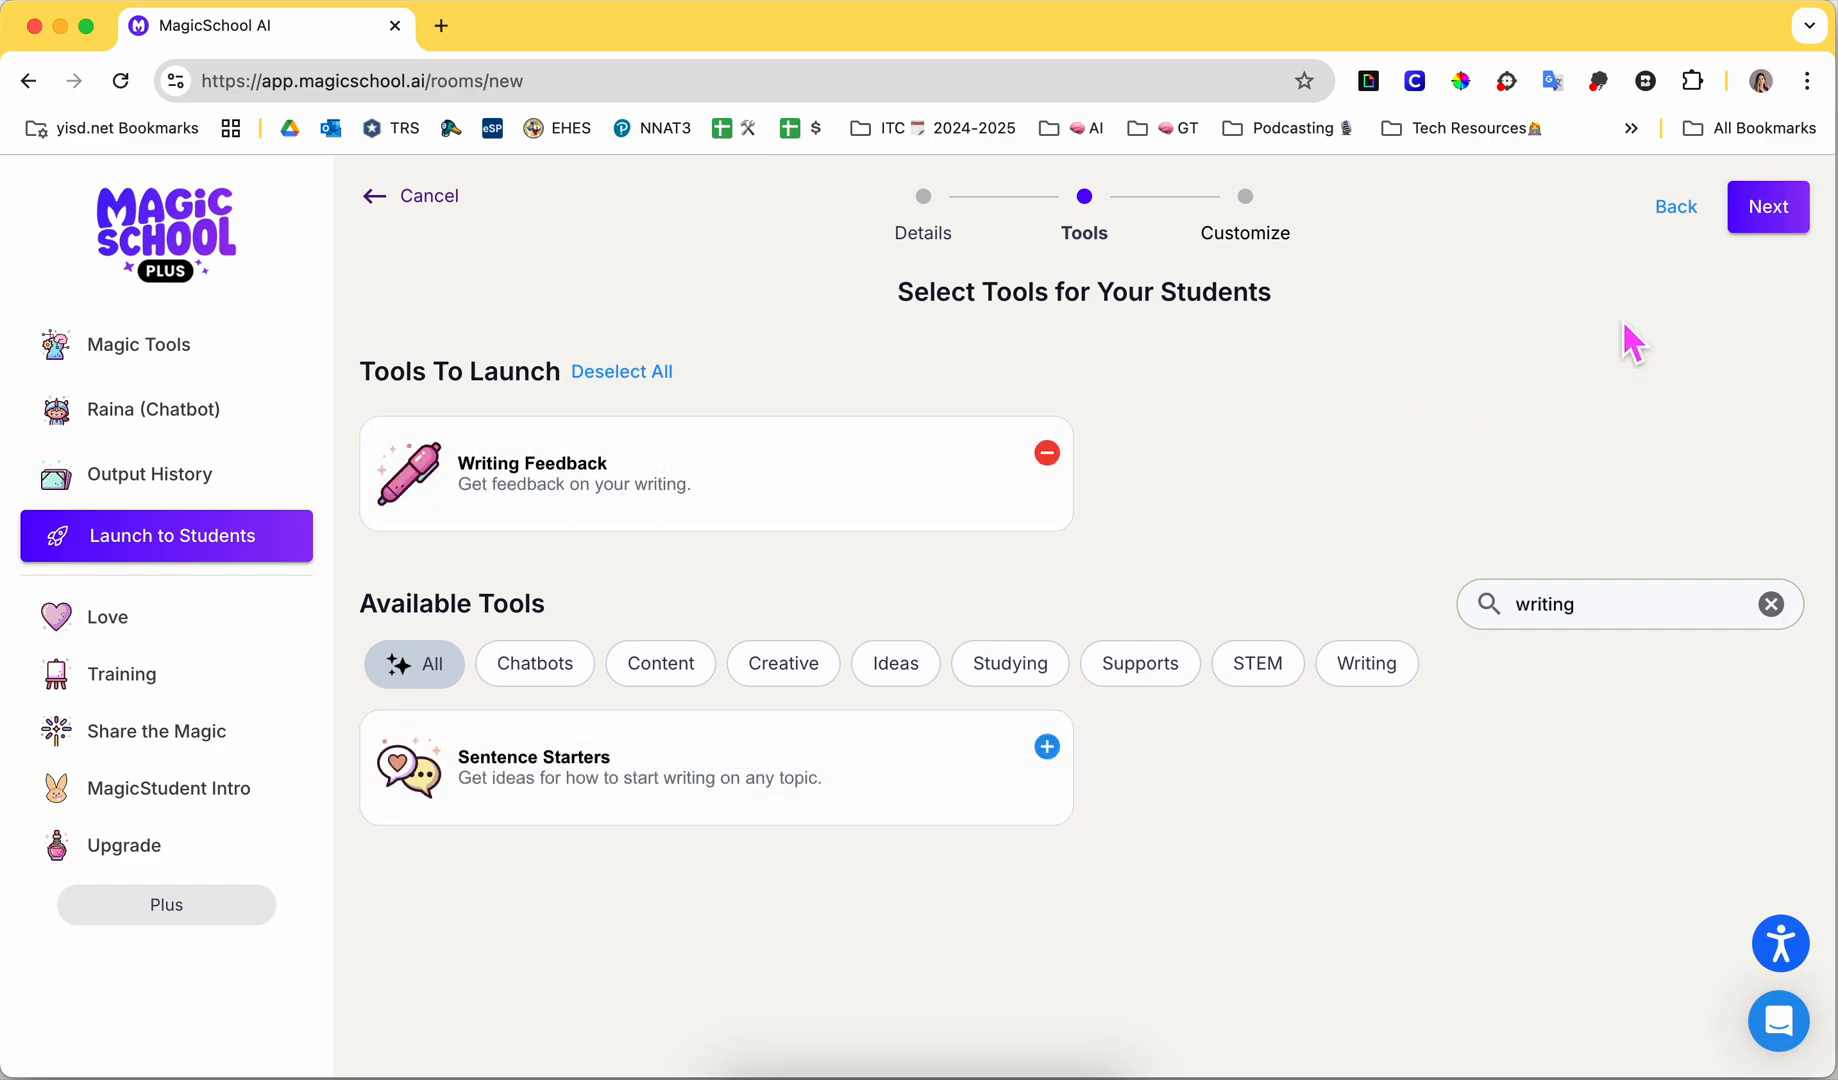
{"action": "left_click", "coordinate": [1787, 214]}
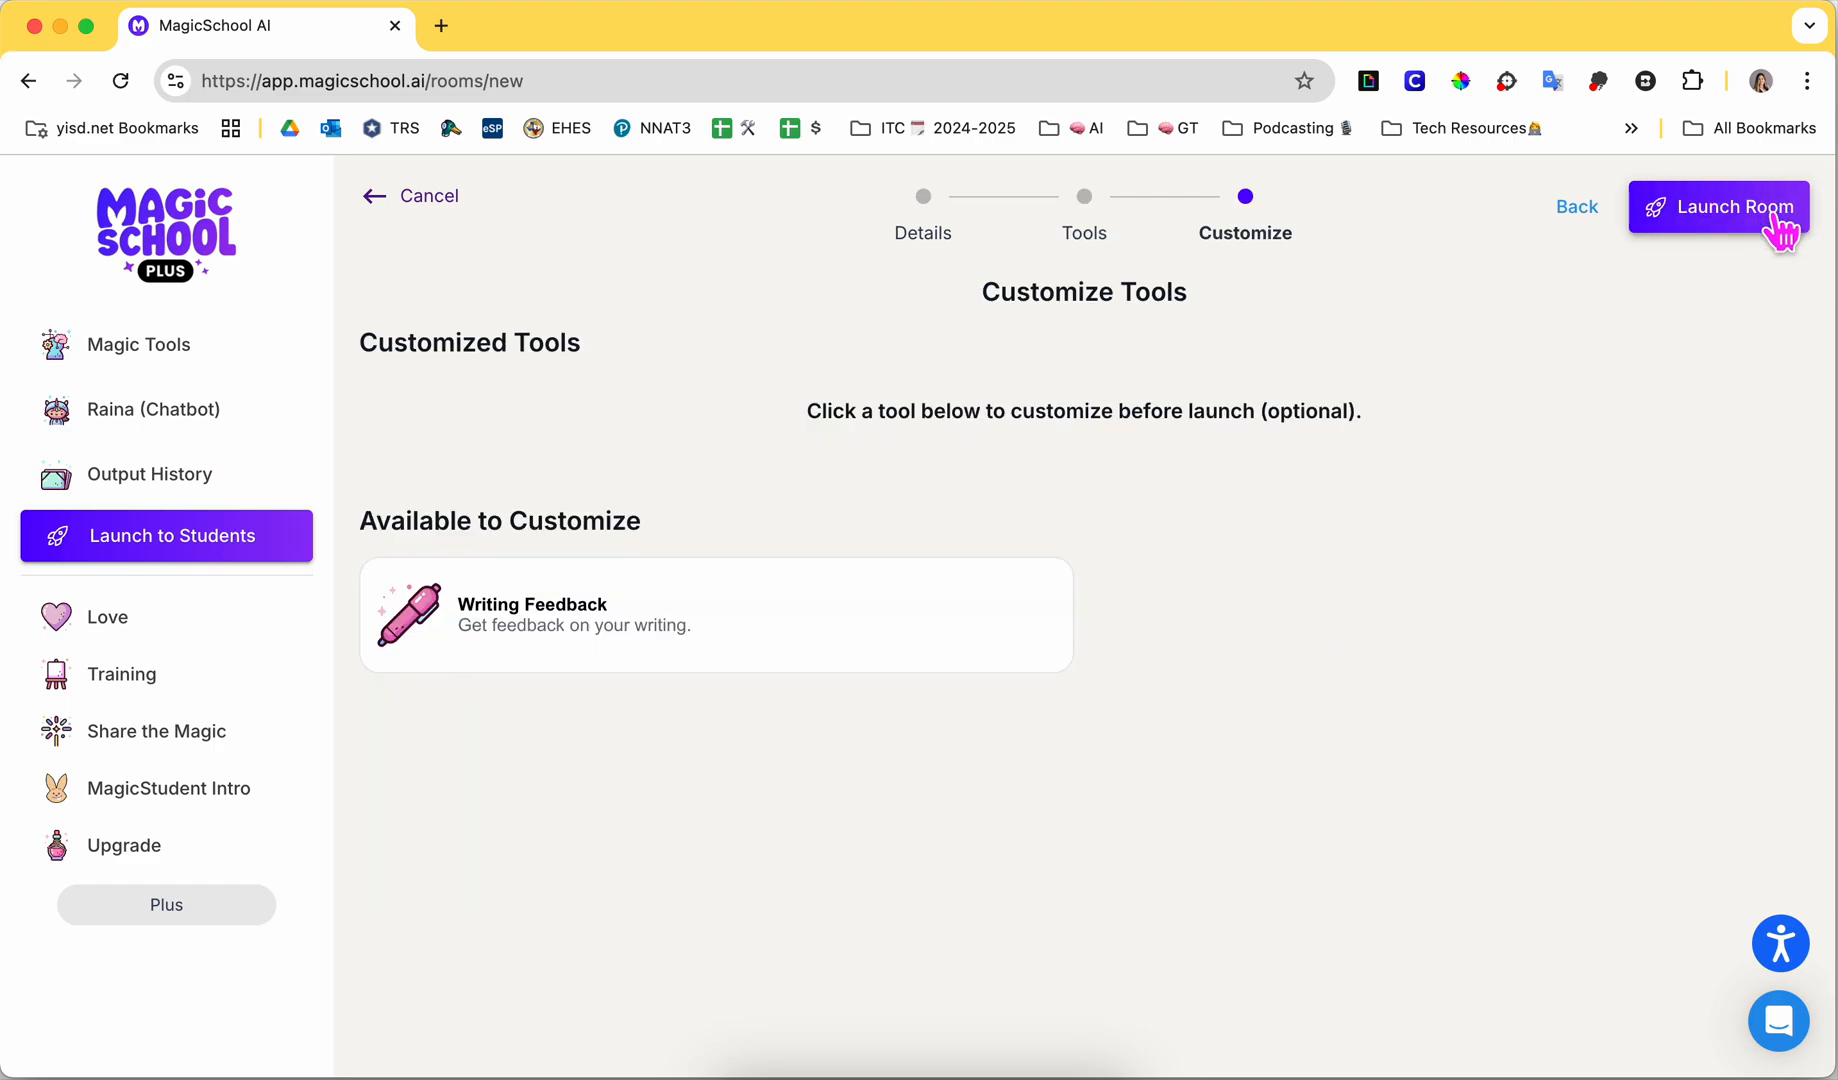
Step: Customize Writing Feedback with the assignment description "Students wil be writing a short constructed response about the passage I have asked them to read."
{"action": "mouse_move", "coordinate": [730, 640]}
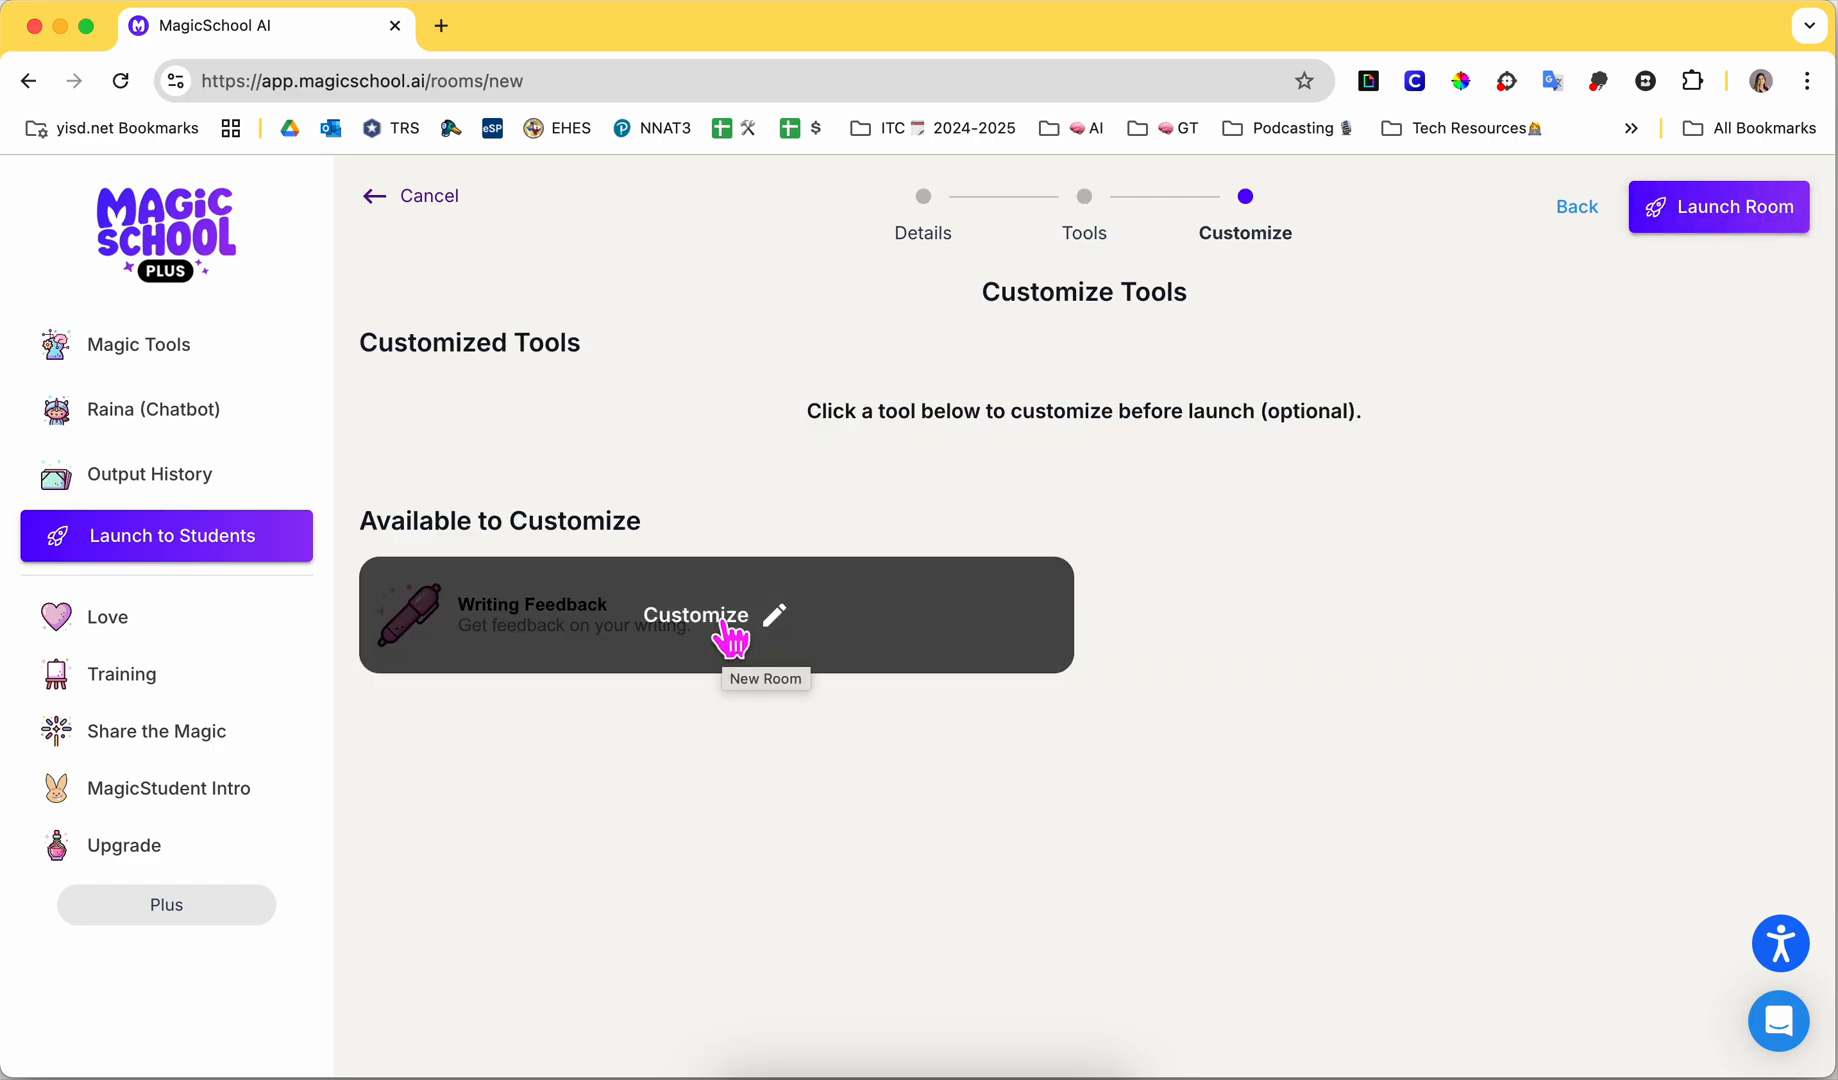
{"action": "left_click", "coordinate": [732, 640]}
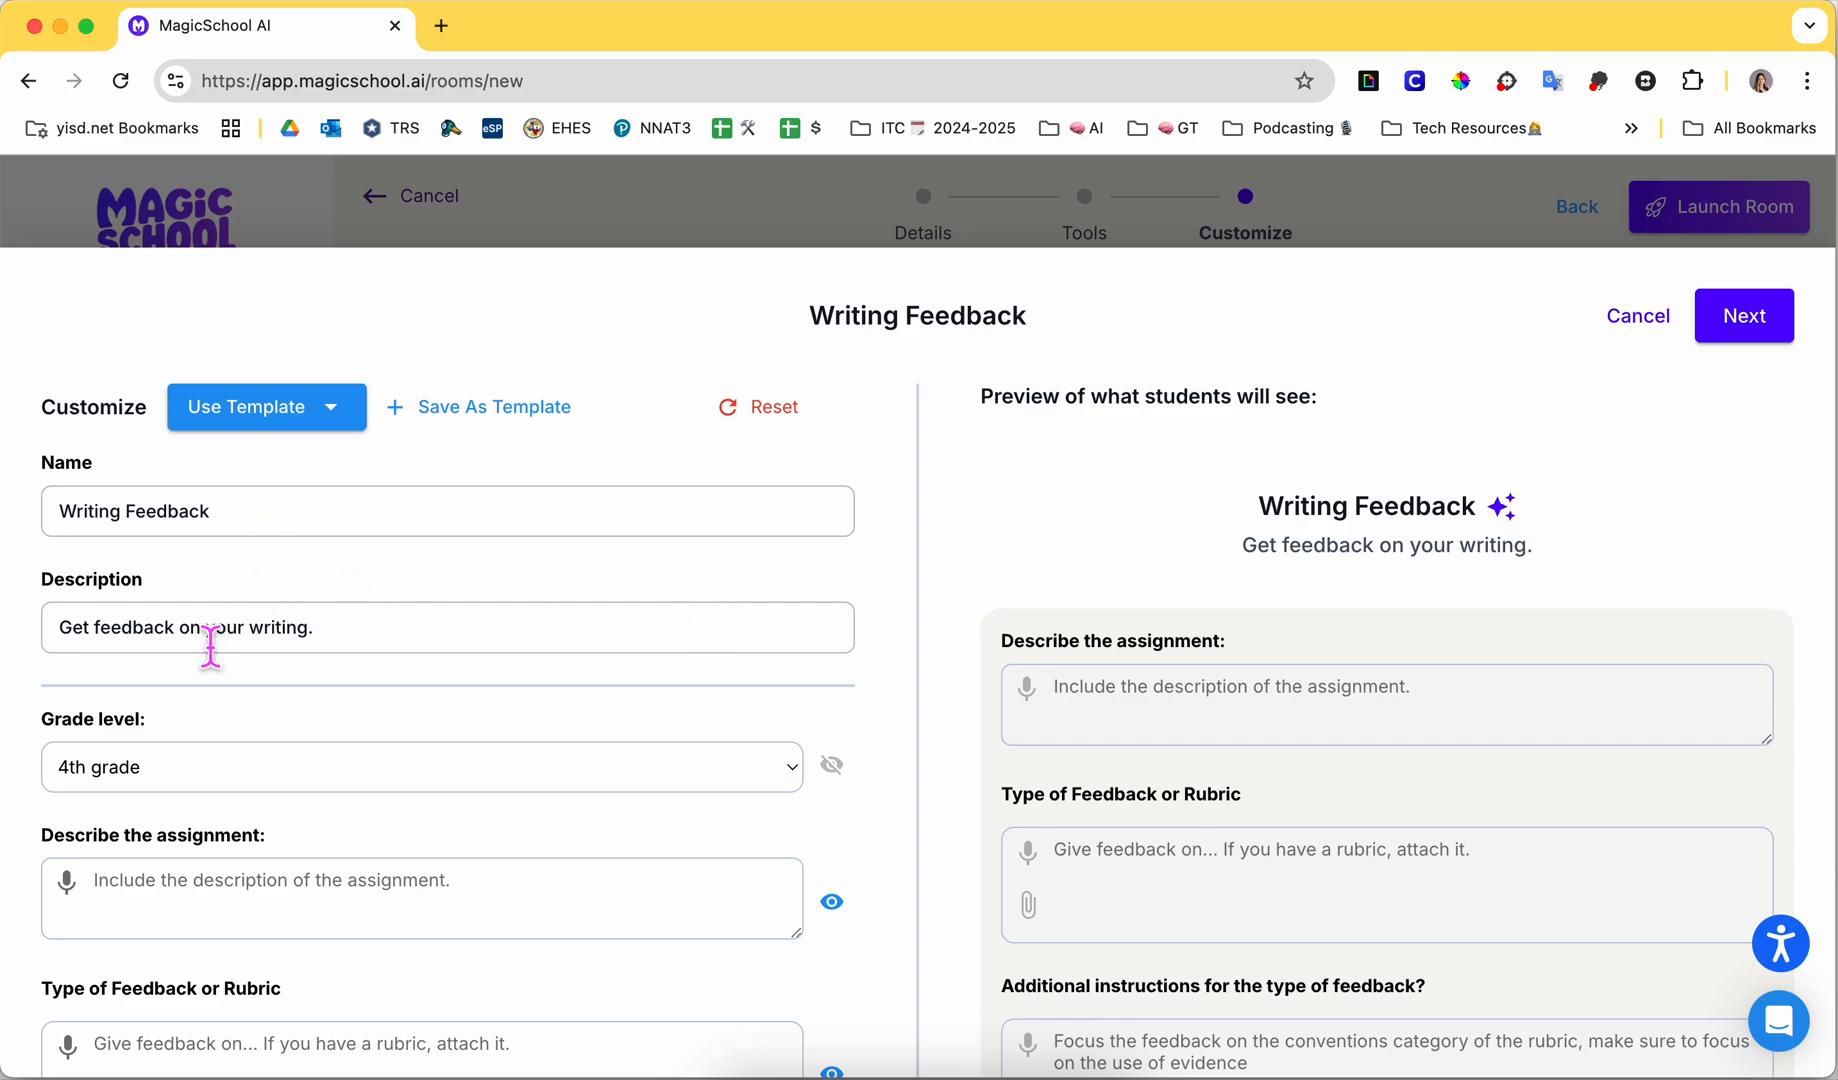
{"action": "scroll", "coordinate": [322, 815], "scroll_direction": "down", "scroll_amount": 1}
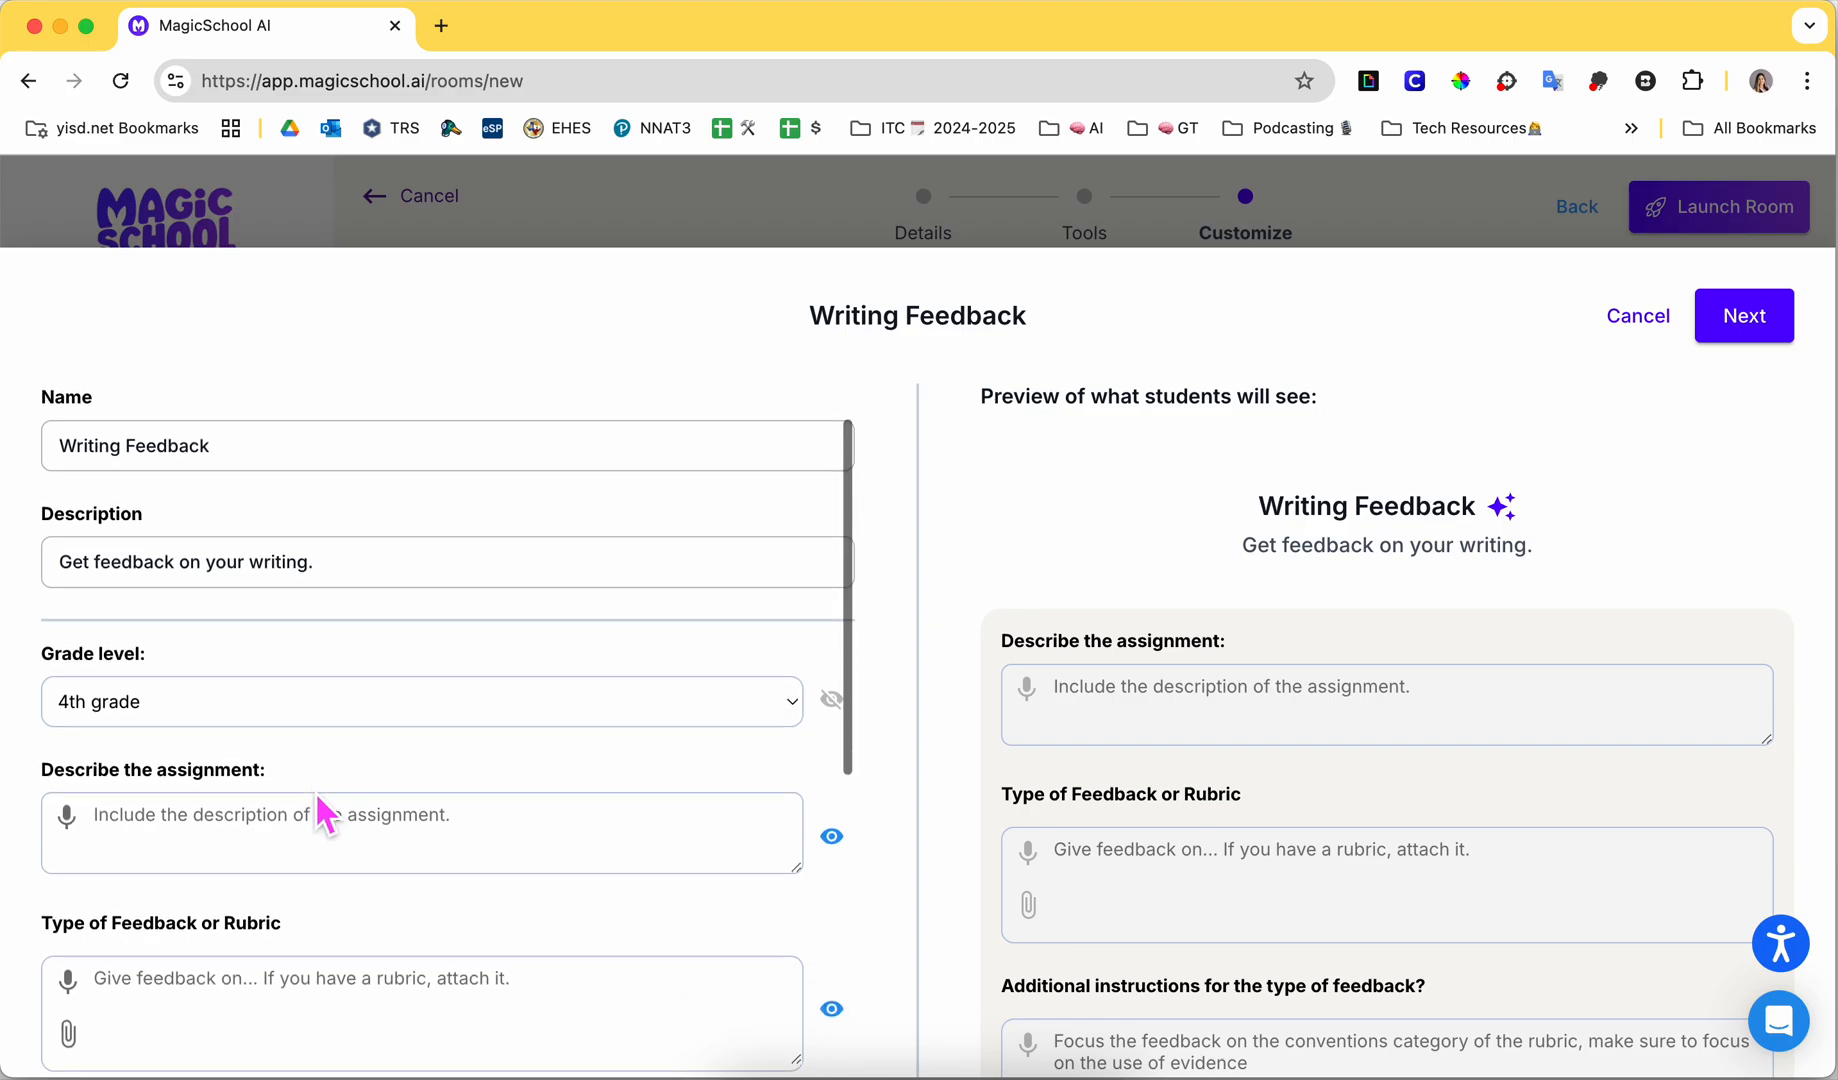
{"action": "scroll", "coordinate": [320, 810], "scroll_direction": "down", "scroll_amount": 1}
{"action": "scroll", "coordinate": [323, 790], "scroll_direction": "down", "scroll_amount": 2}
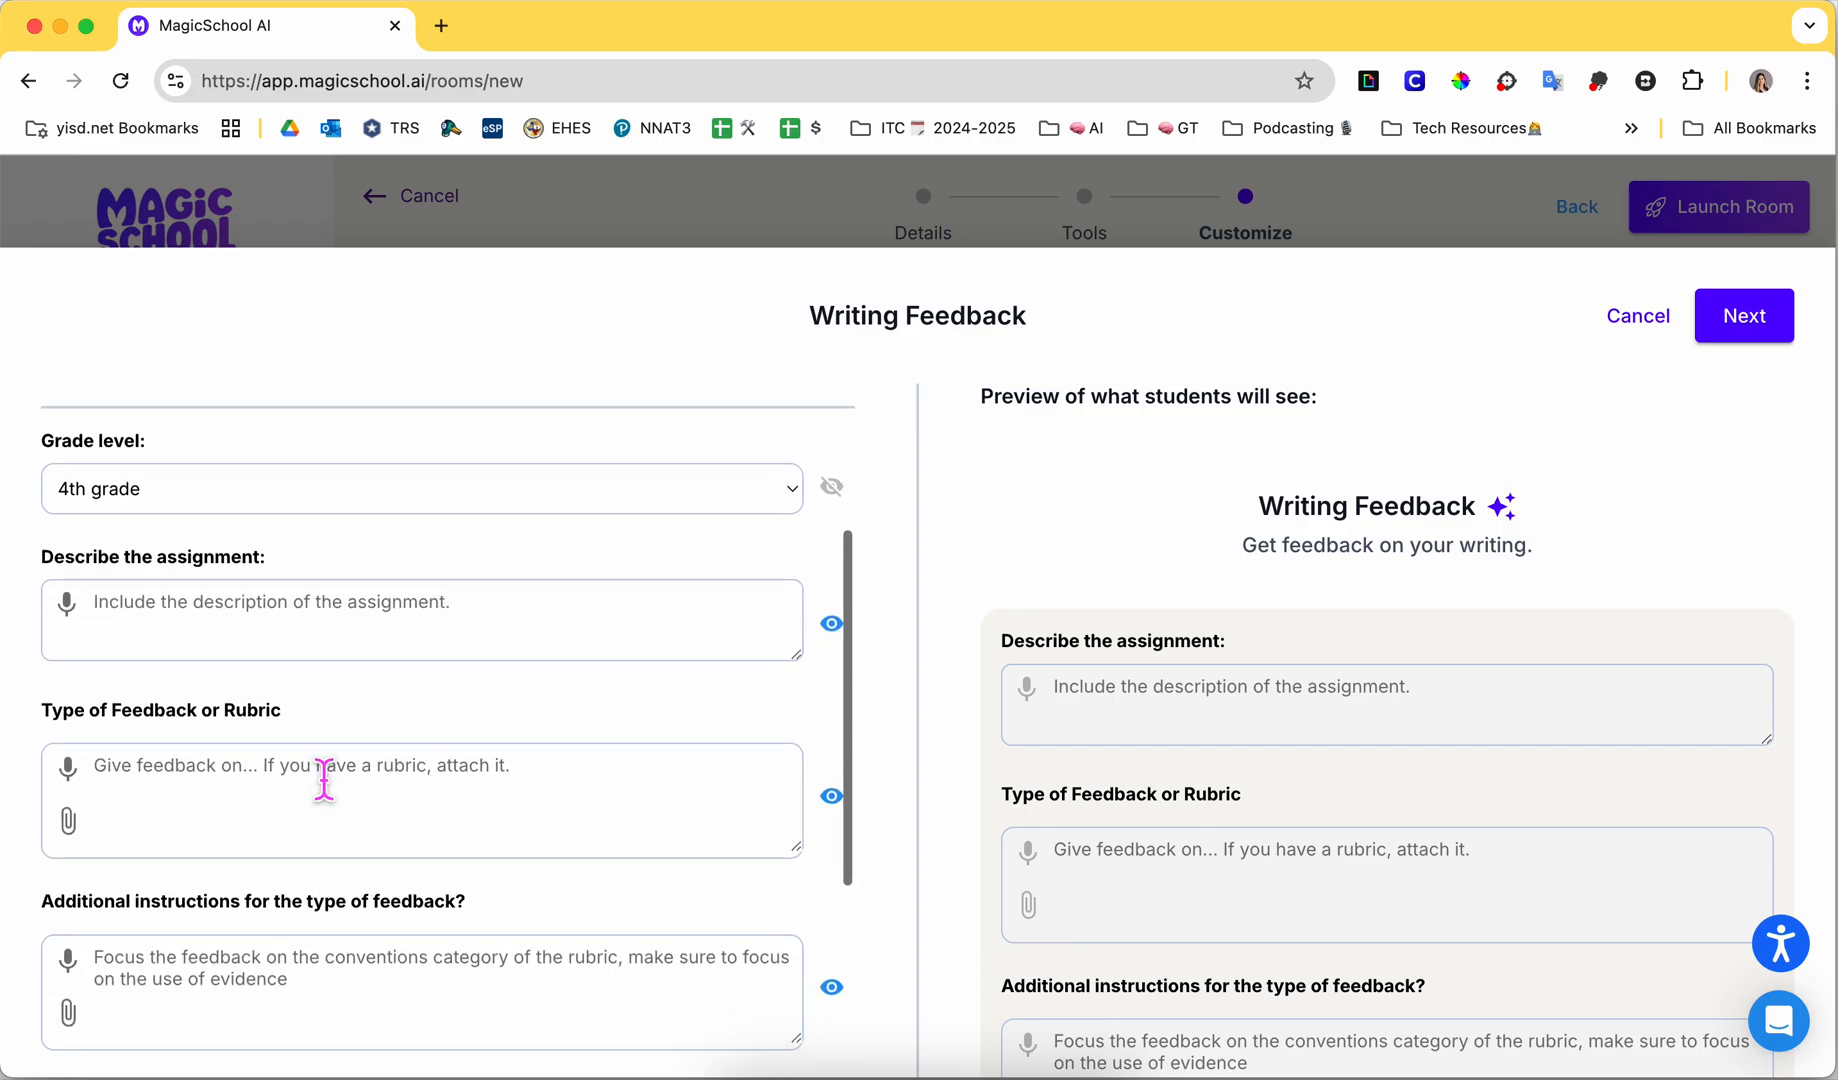
{"action": "left_click", "coordinate": [333, 628]}
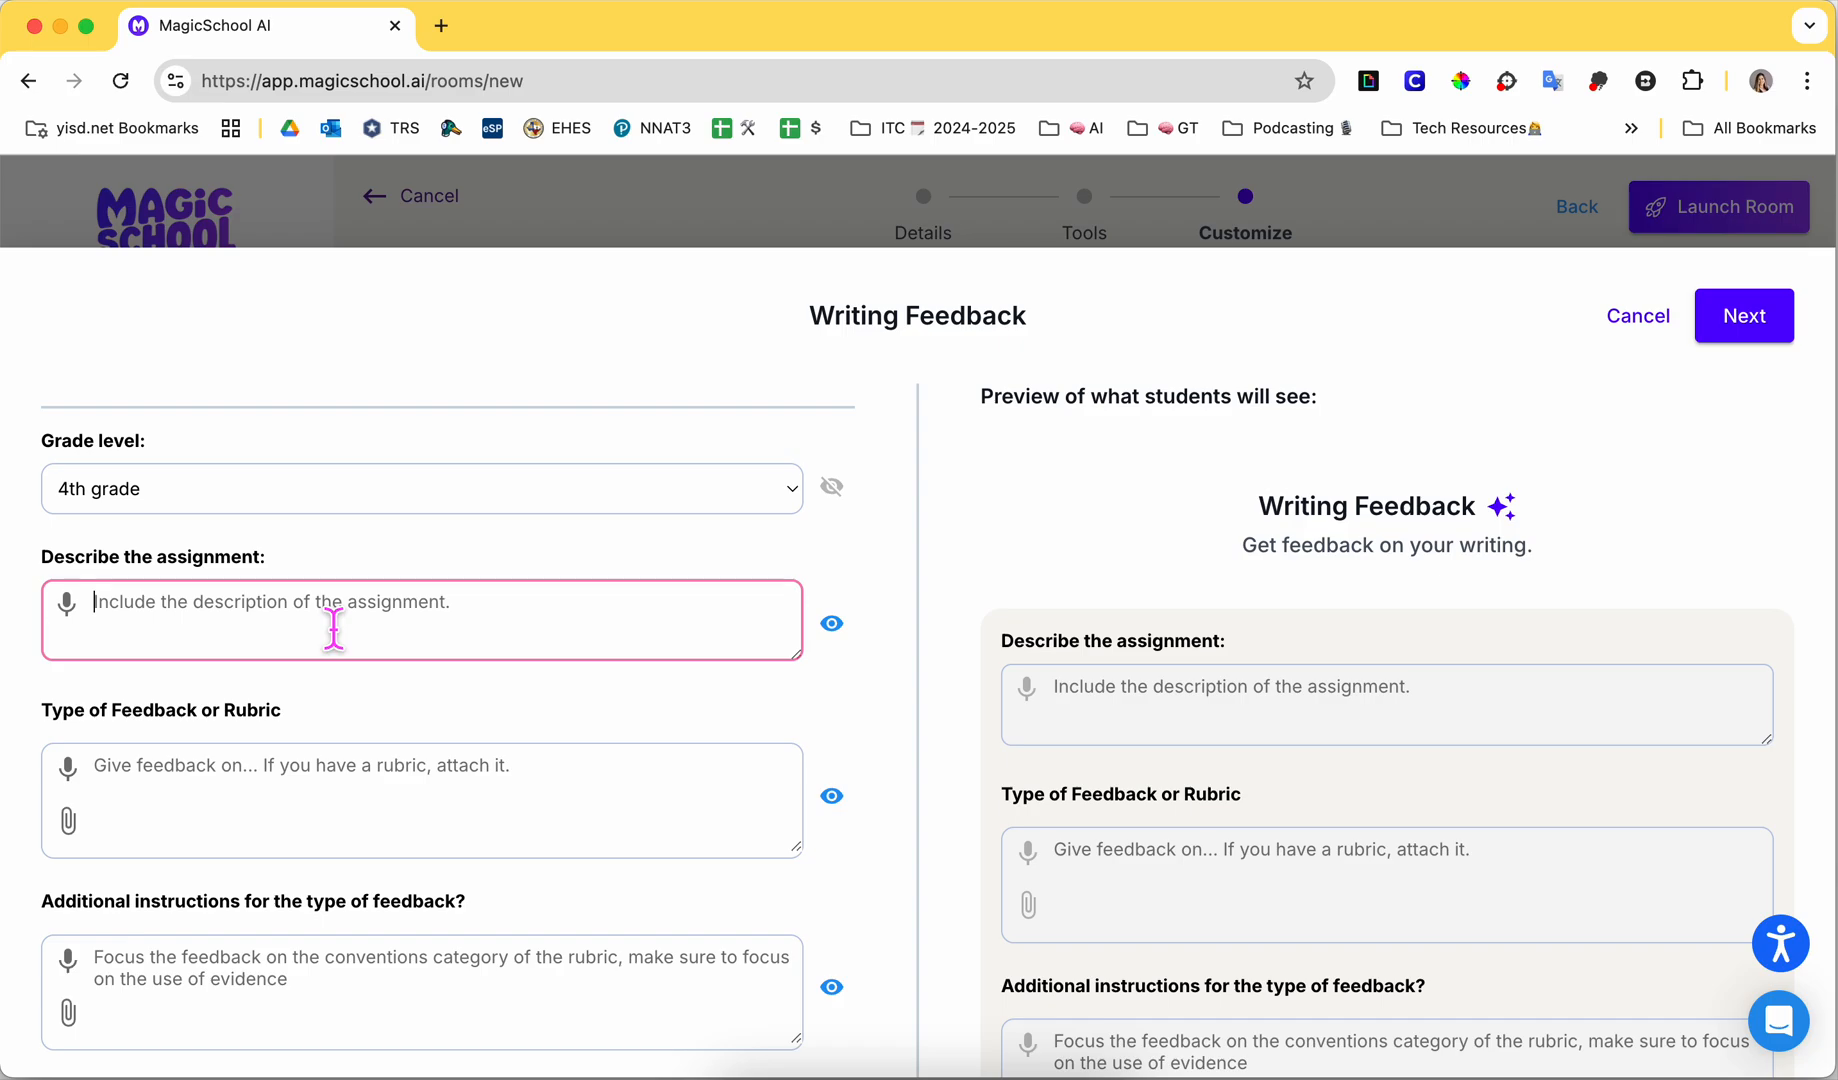
{"action": "type", "text": "Students"}
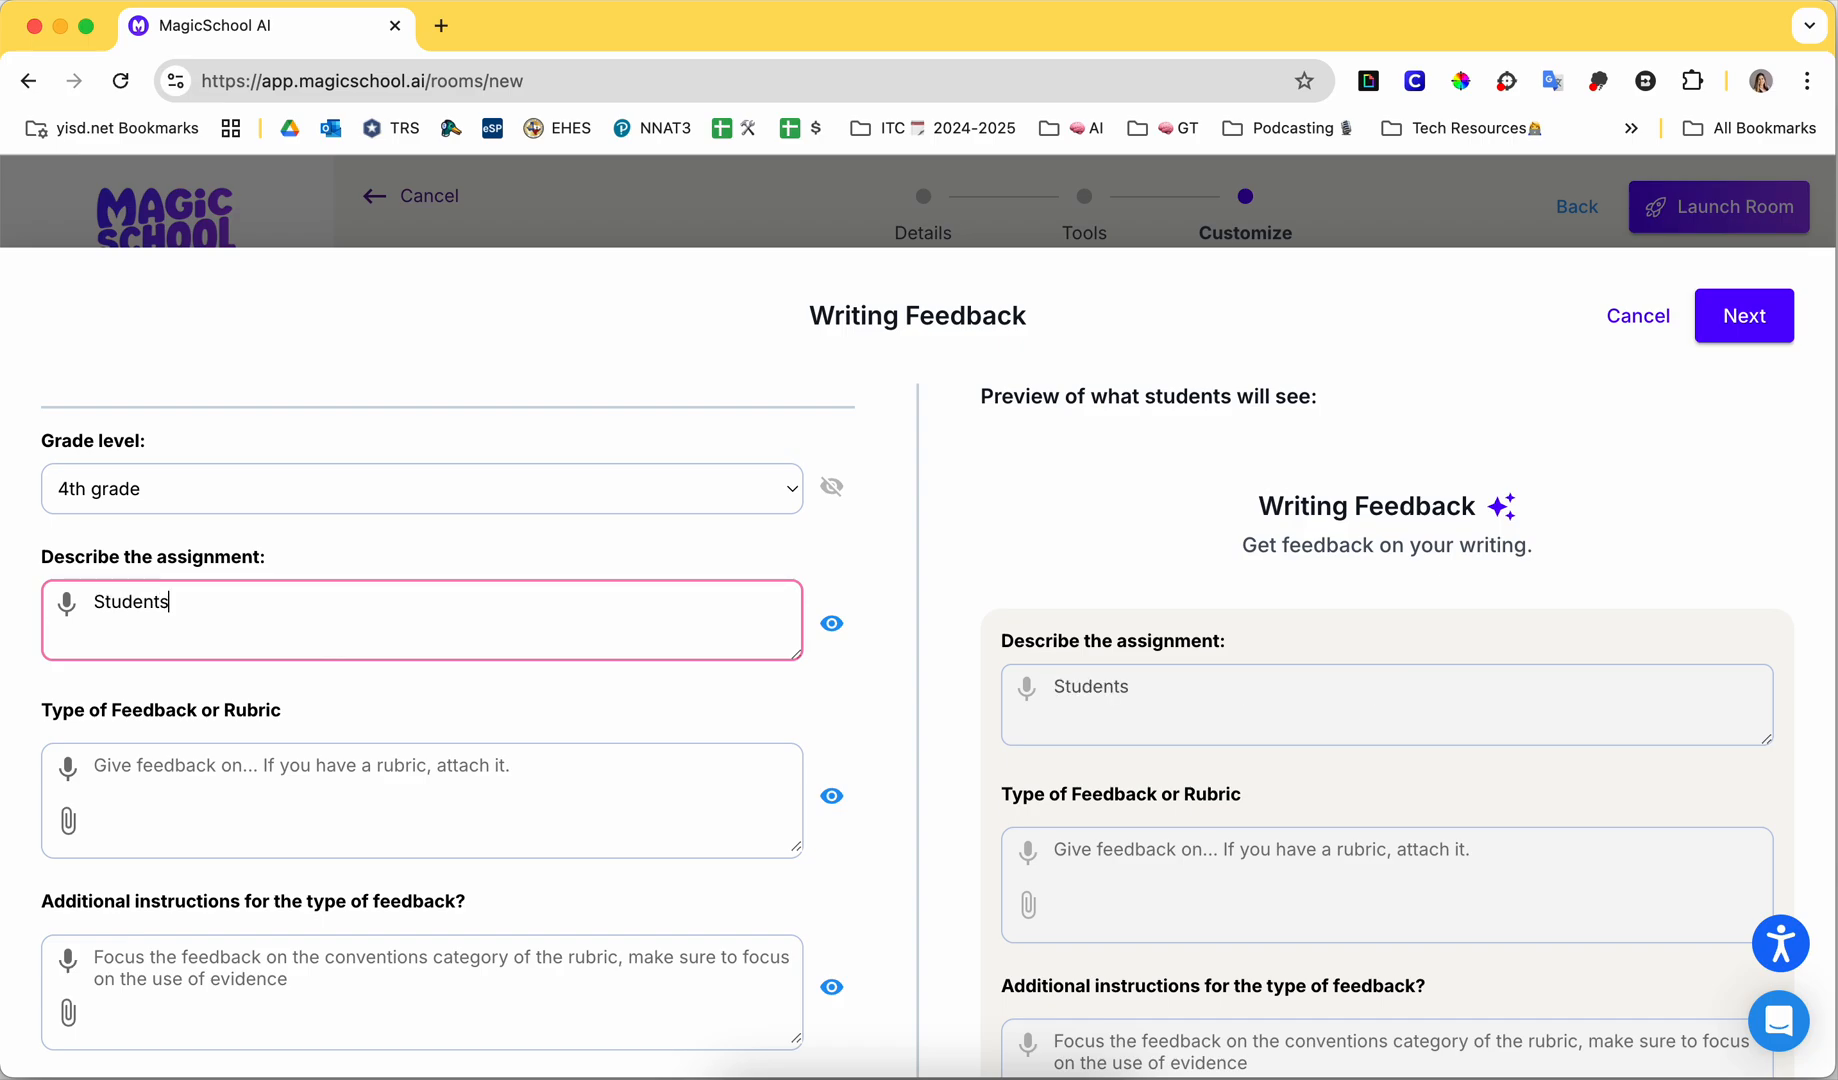
{"action": "type", "text": " wil be writing a shao"}
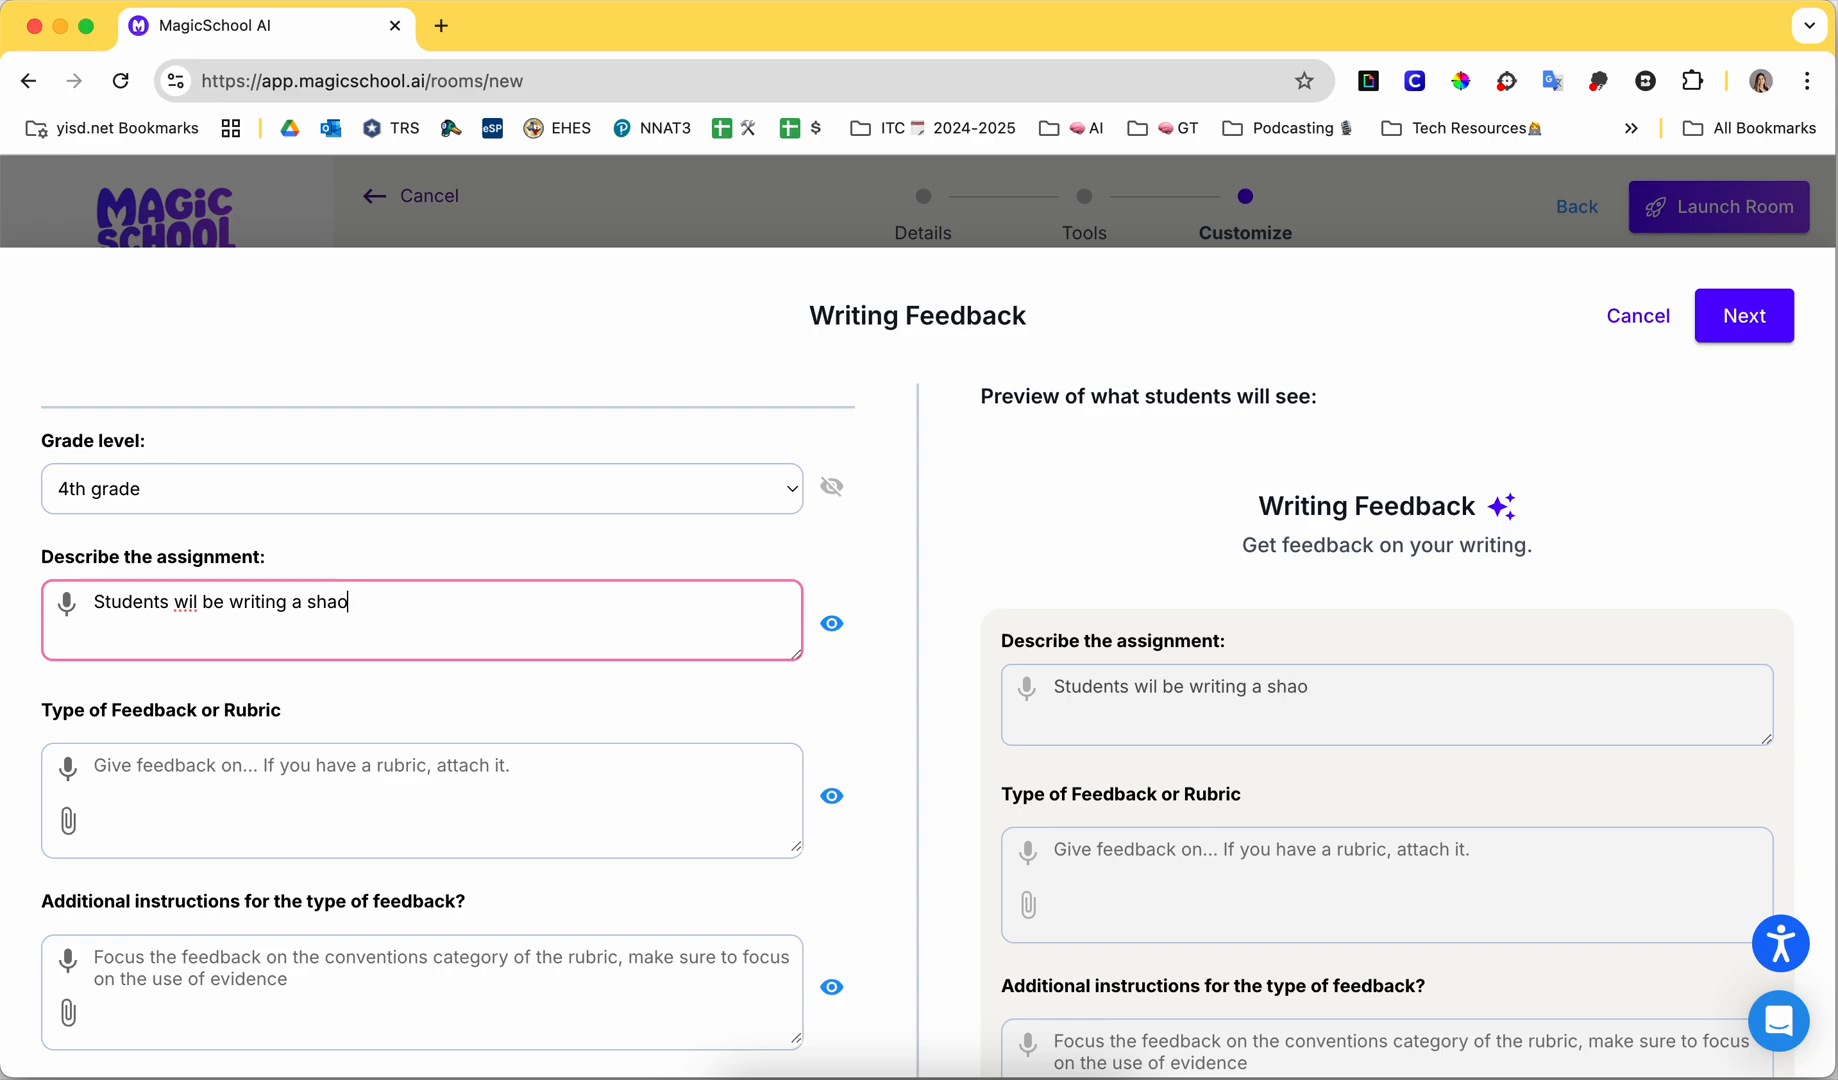
{"action": "key", "text": "BackSpace"}
{"action": "key", "text": "BackSpace"}
{"action": "type", "text": "ort constructed response"}
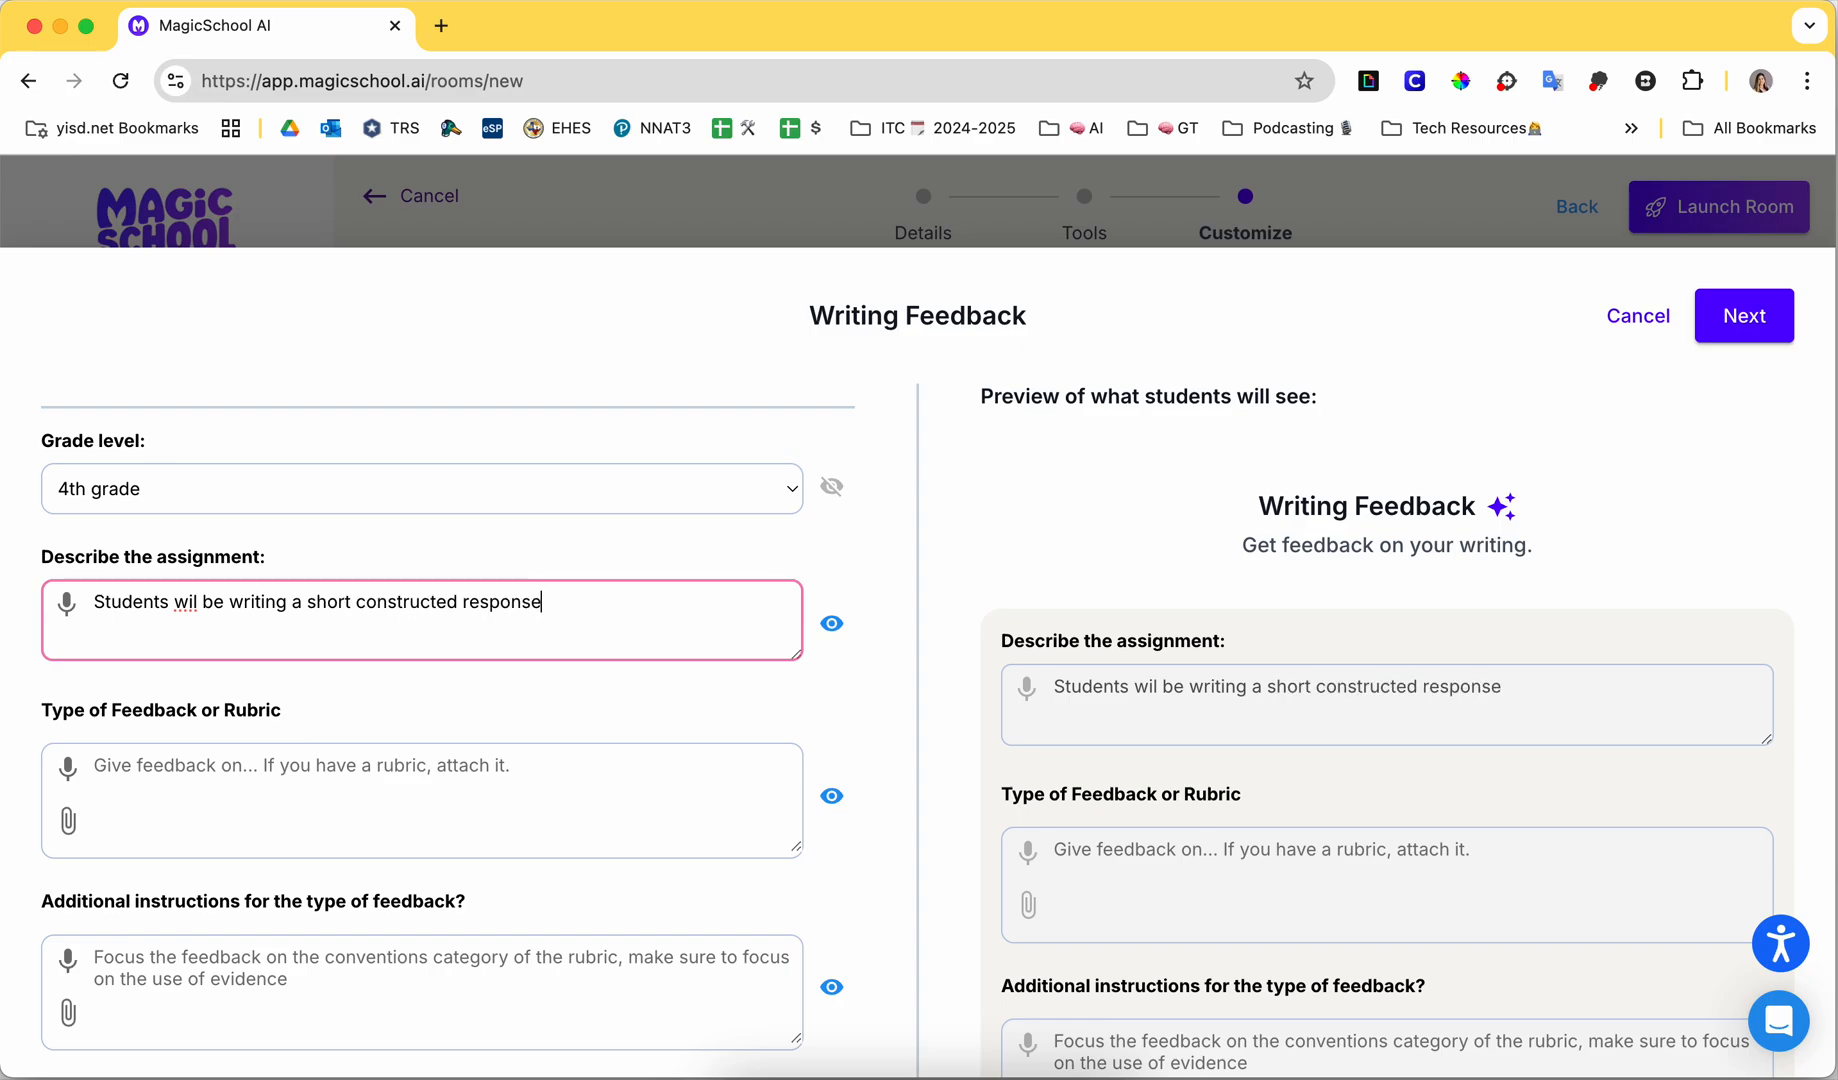
{"action": "type", "text": " about the pasasge"}
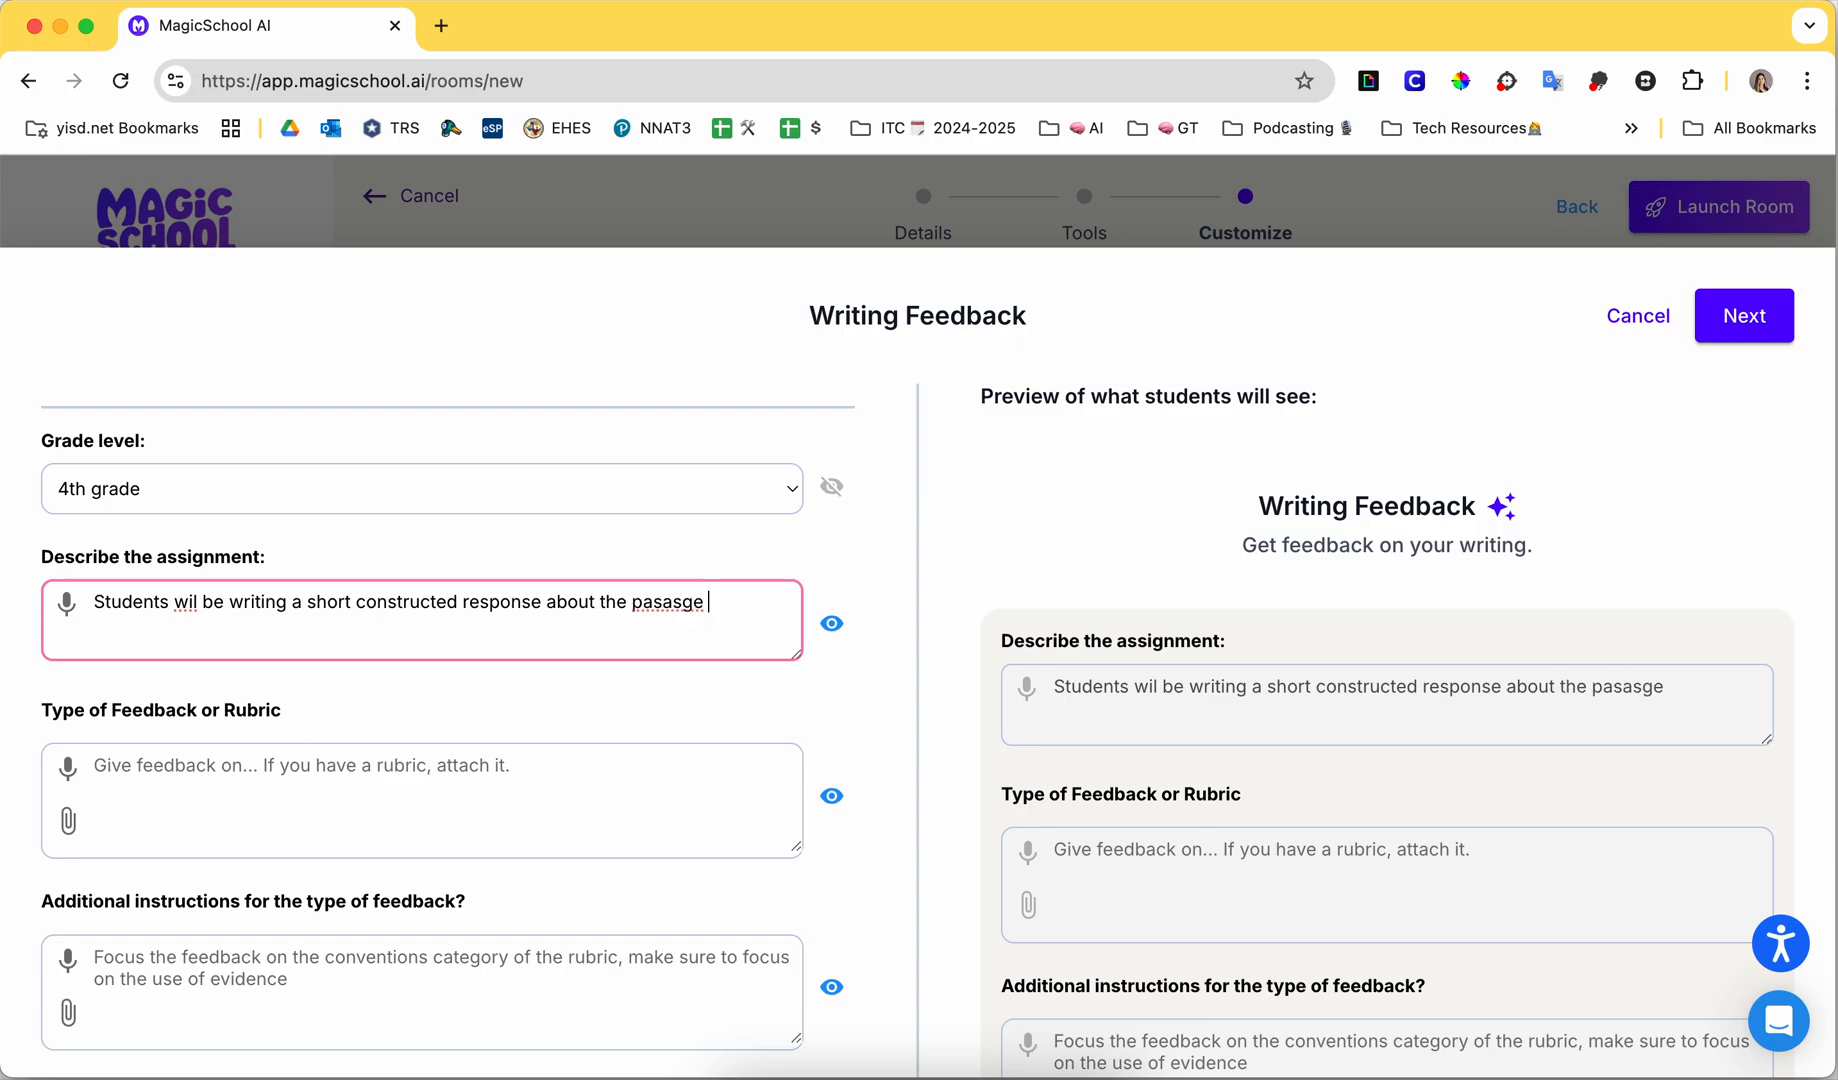
{"action": "key", "text": "BackSpace"}
{"action": "key", "text": "BackSpace"}
{"action": "key", "text": "BackSpace"}
{"action": "key", "text": "BackSpace"}
{"action": "type", "text": "sage I have asked ht"}
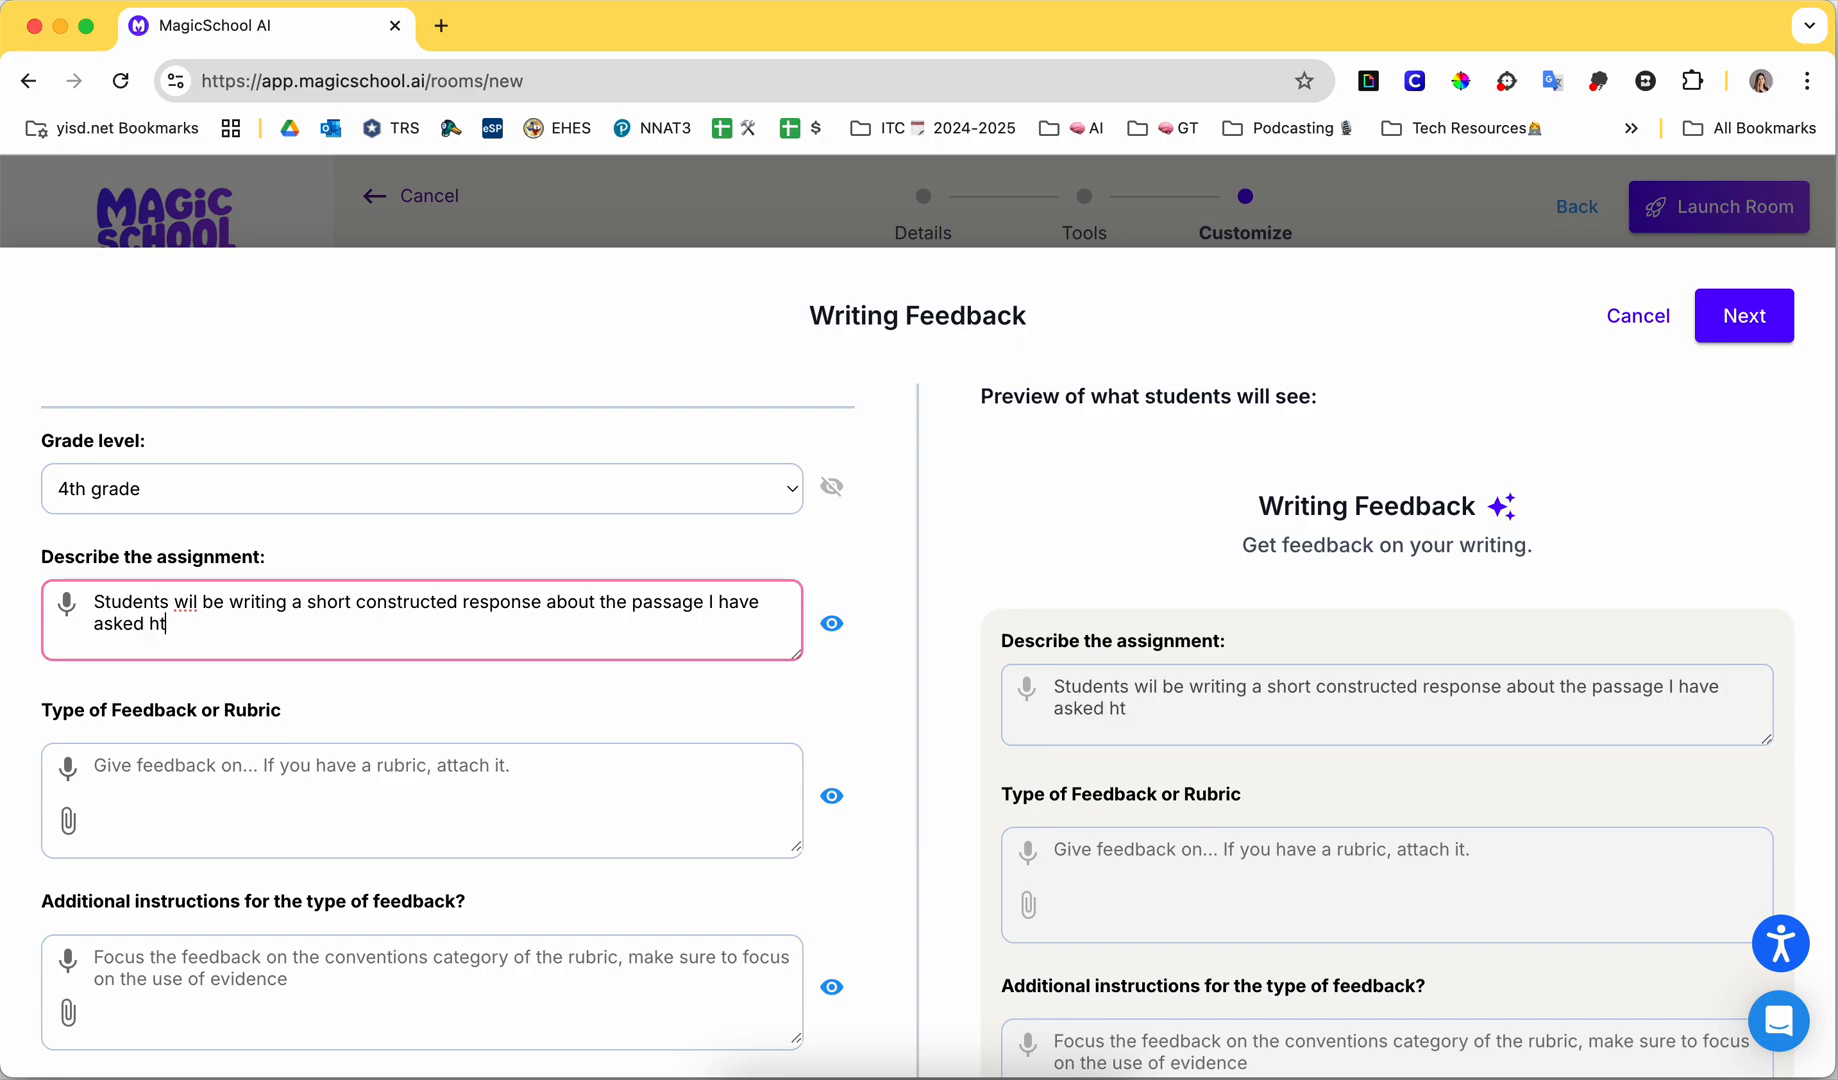
{"action": "key", "text": "BackSpace"}
{"action": "key", "text": "BackSpace"}
{"action": "type", "text": "them to read."}
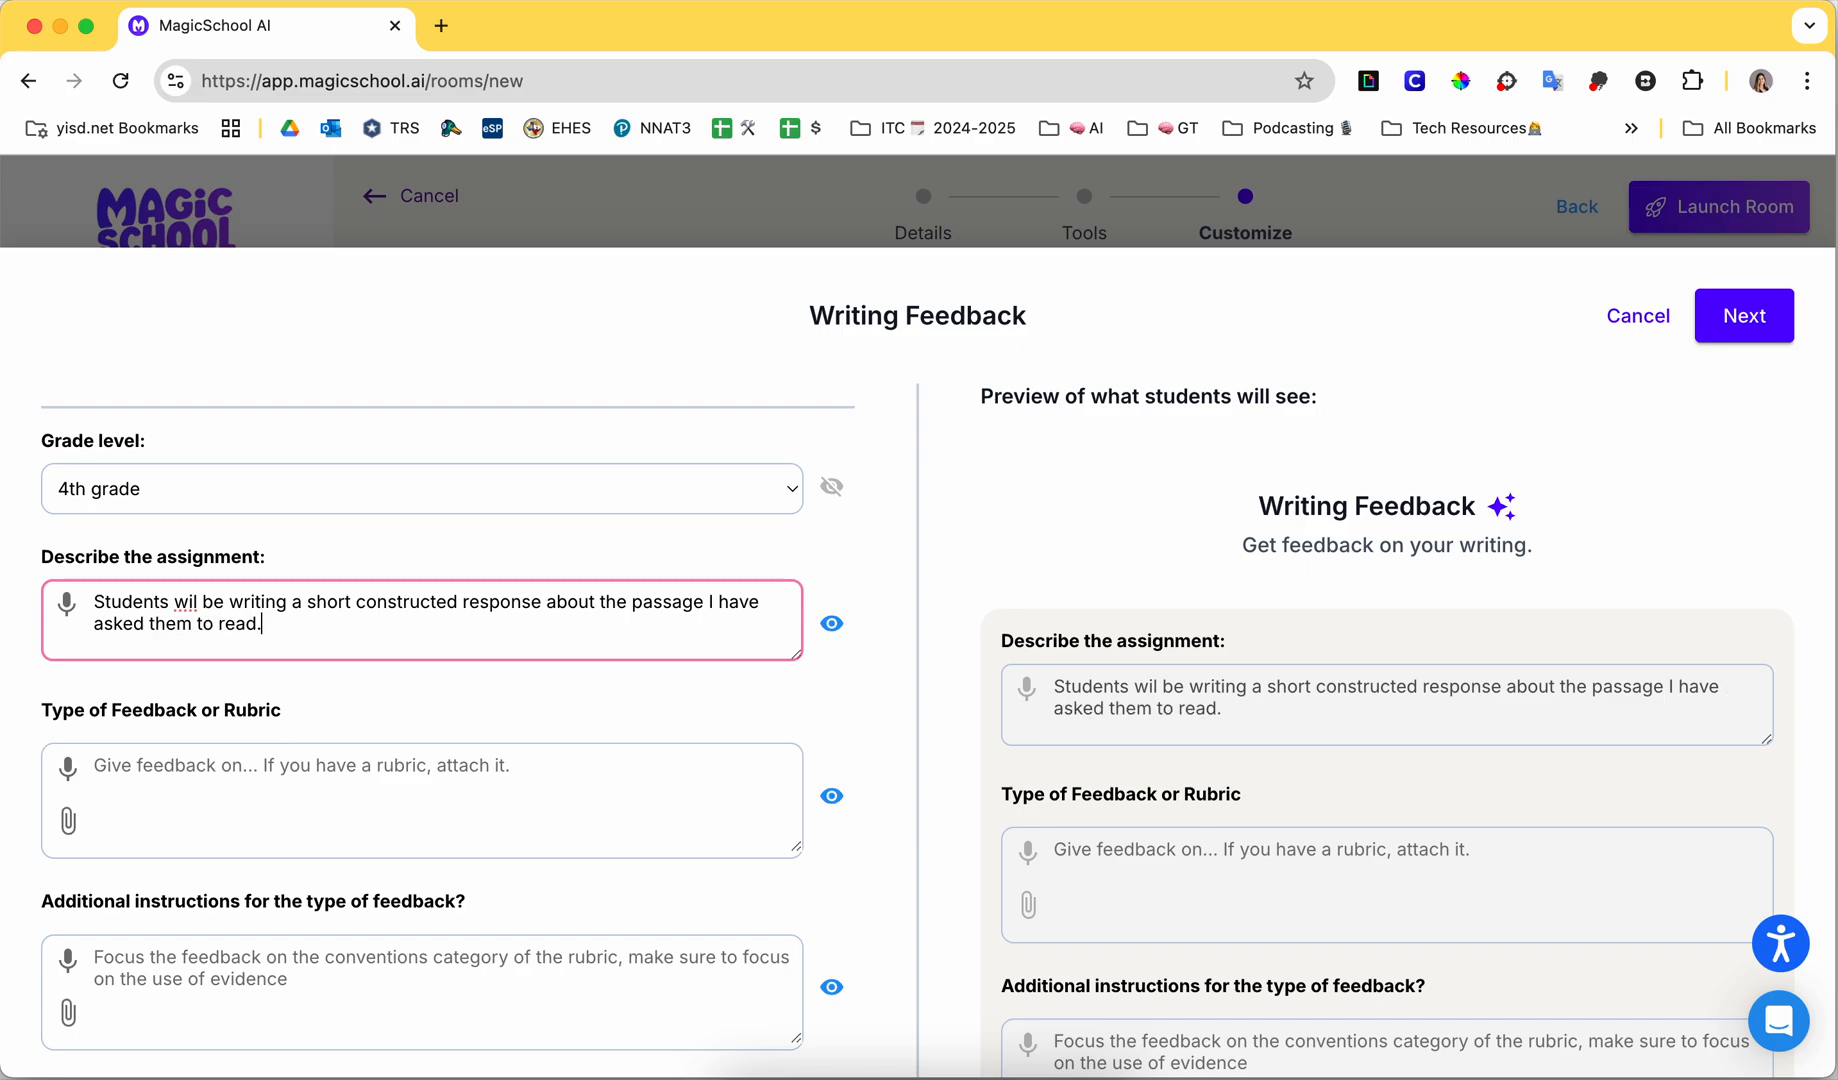
Step: Add to the assignment description: They will need to answer "How does Maya feel in the story?"
{"action": "type", "text": " They will need to"}
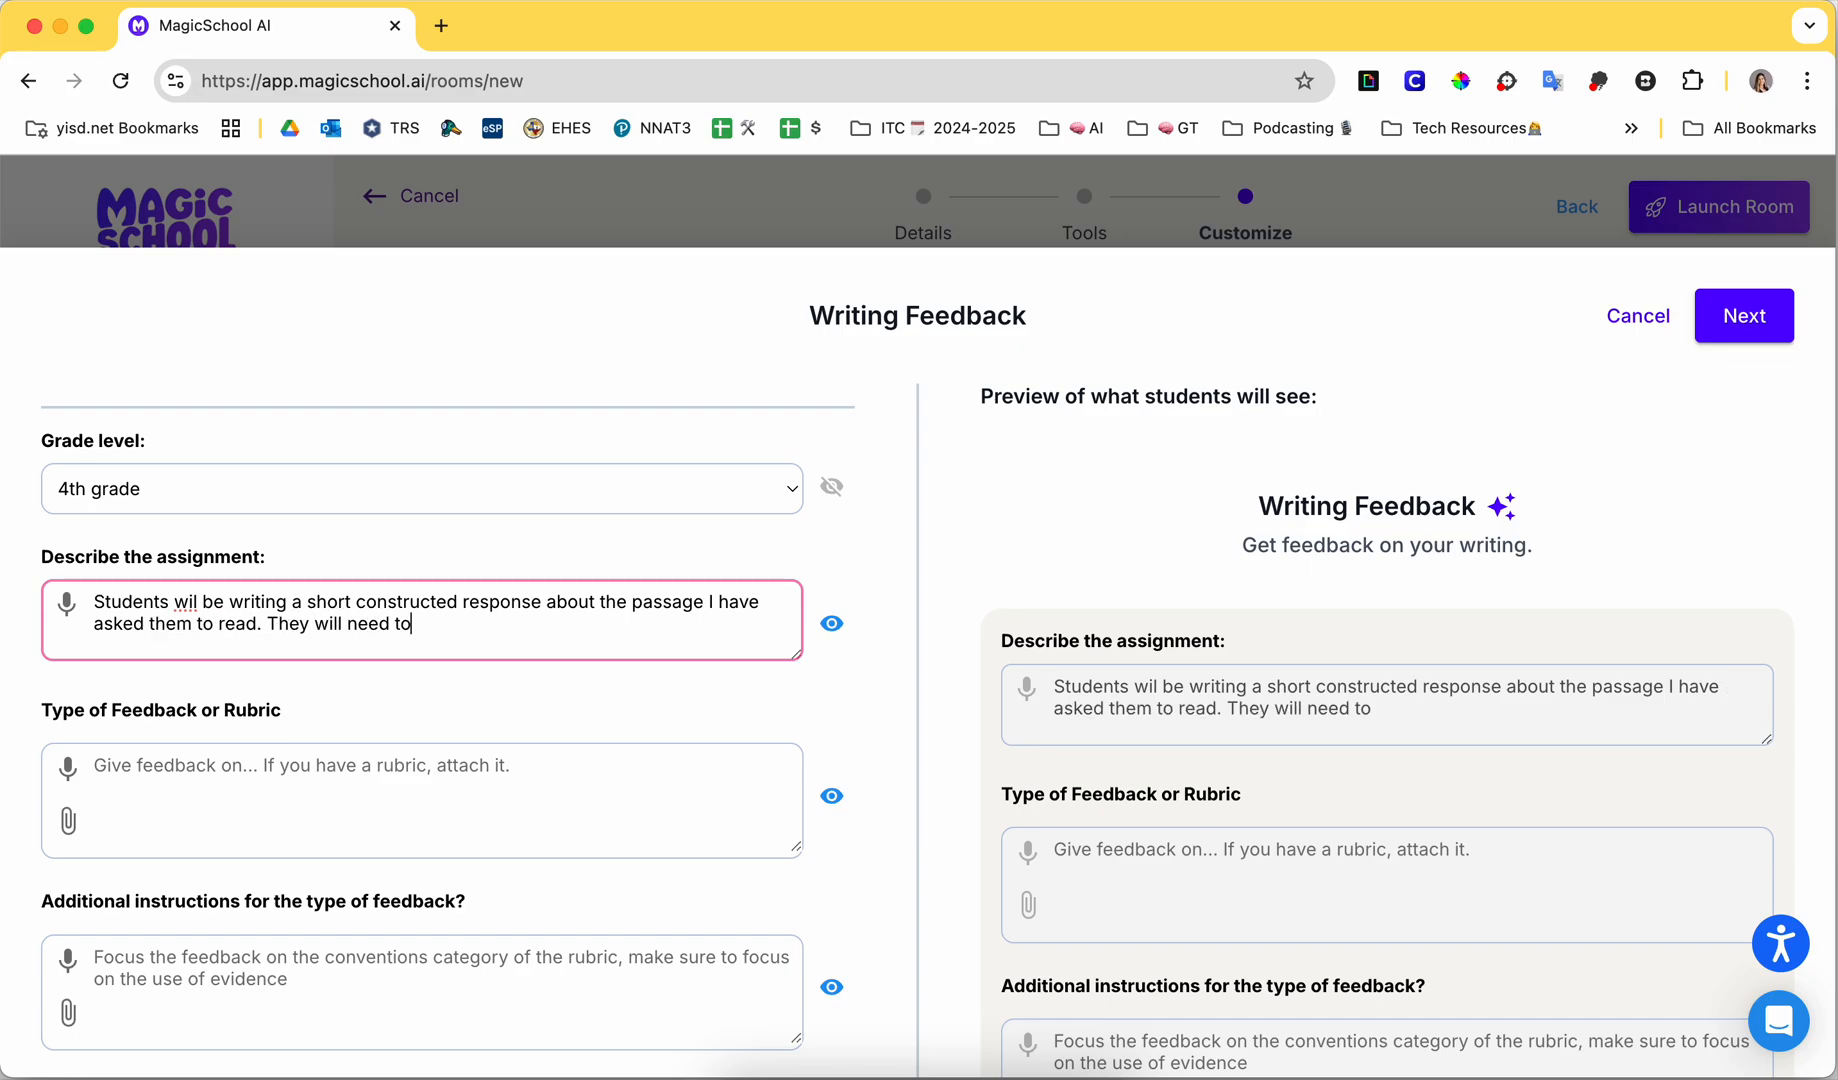
{"action": "type", "text": " answer \"H"}
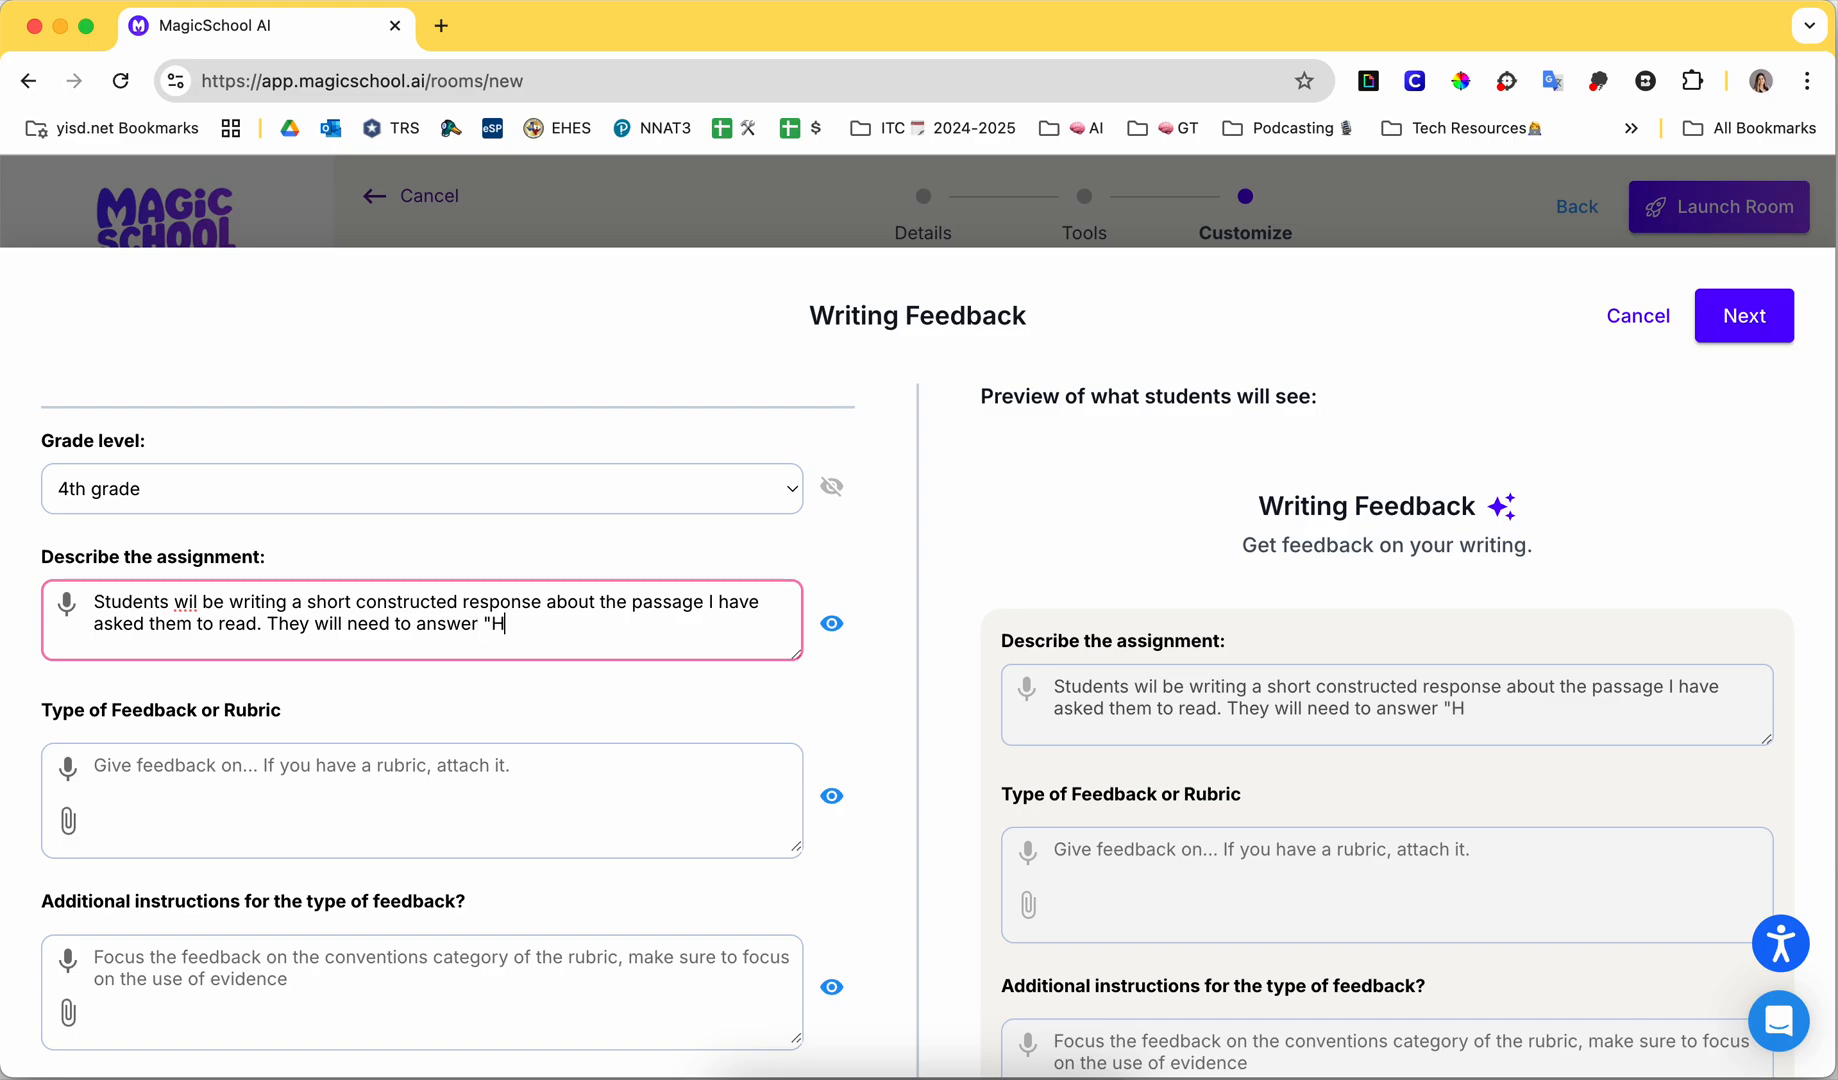
{"action": "type", "text": "ow does Maya"}
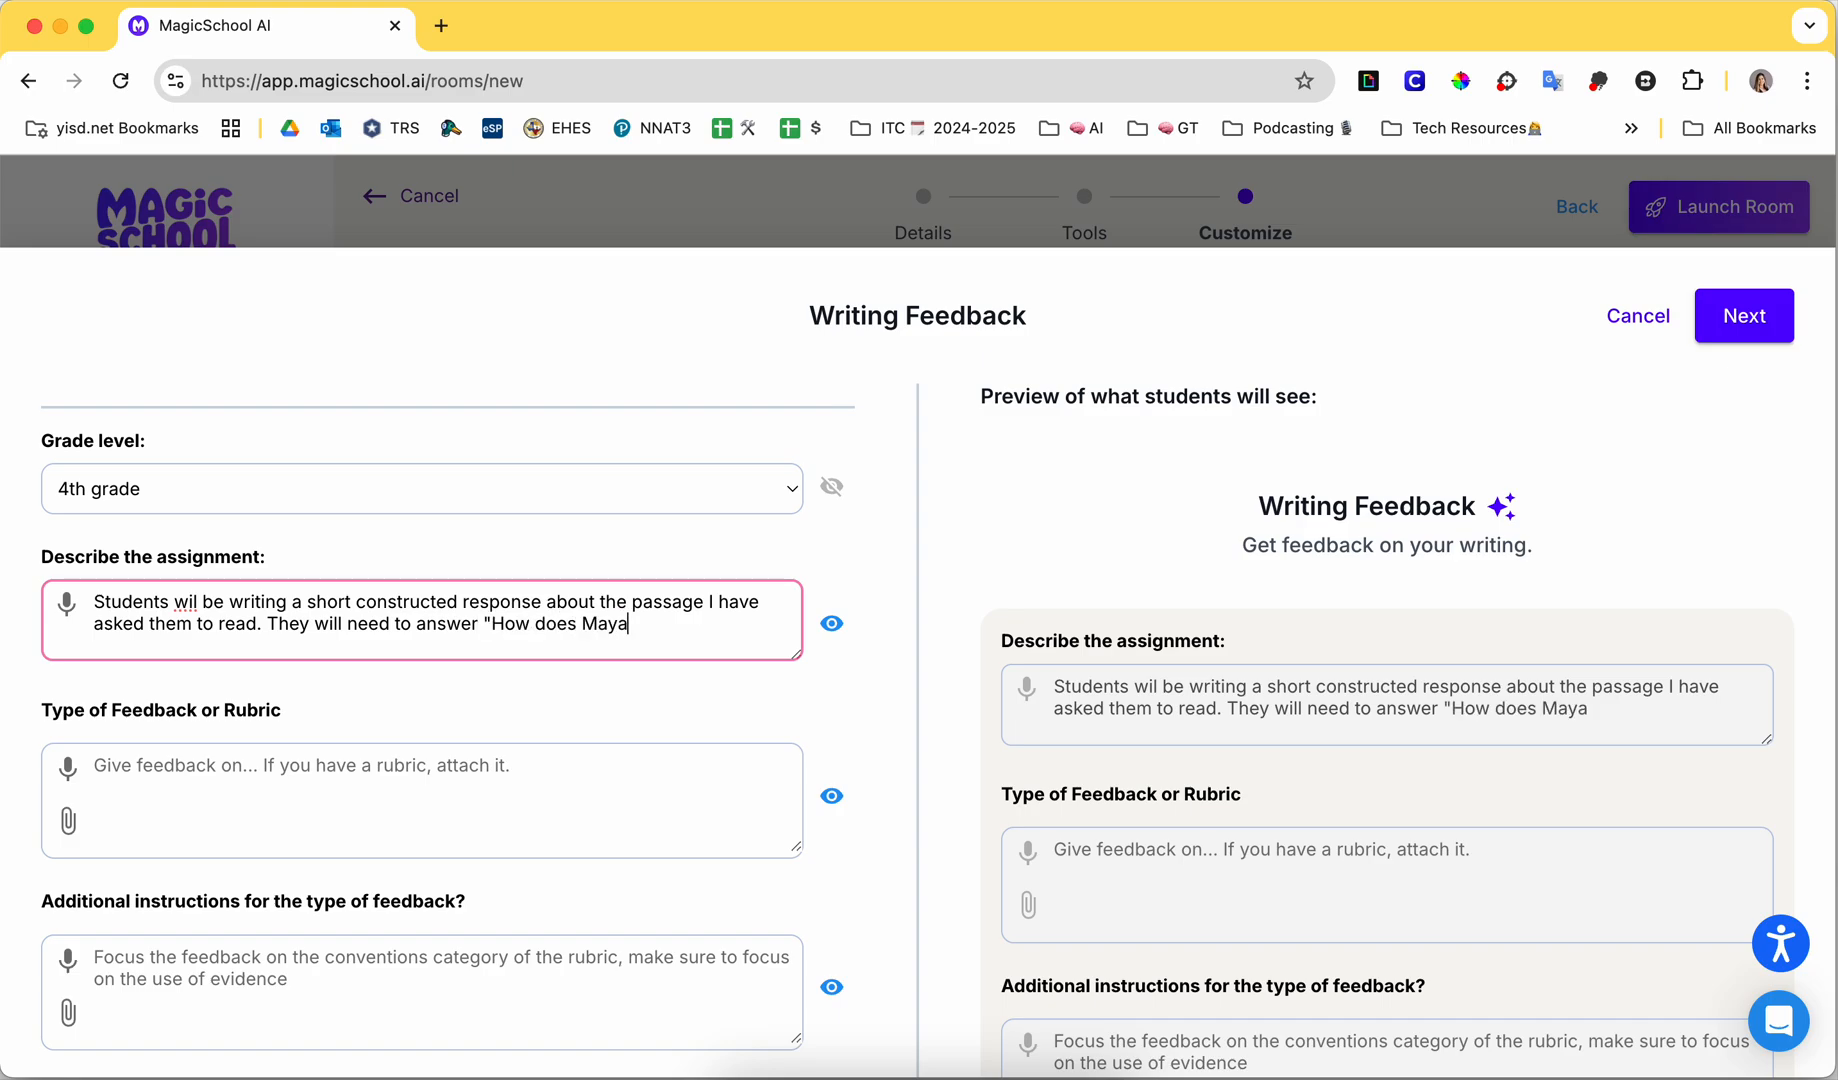
{"action": "type", "text": " feel in the story?\""}
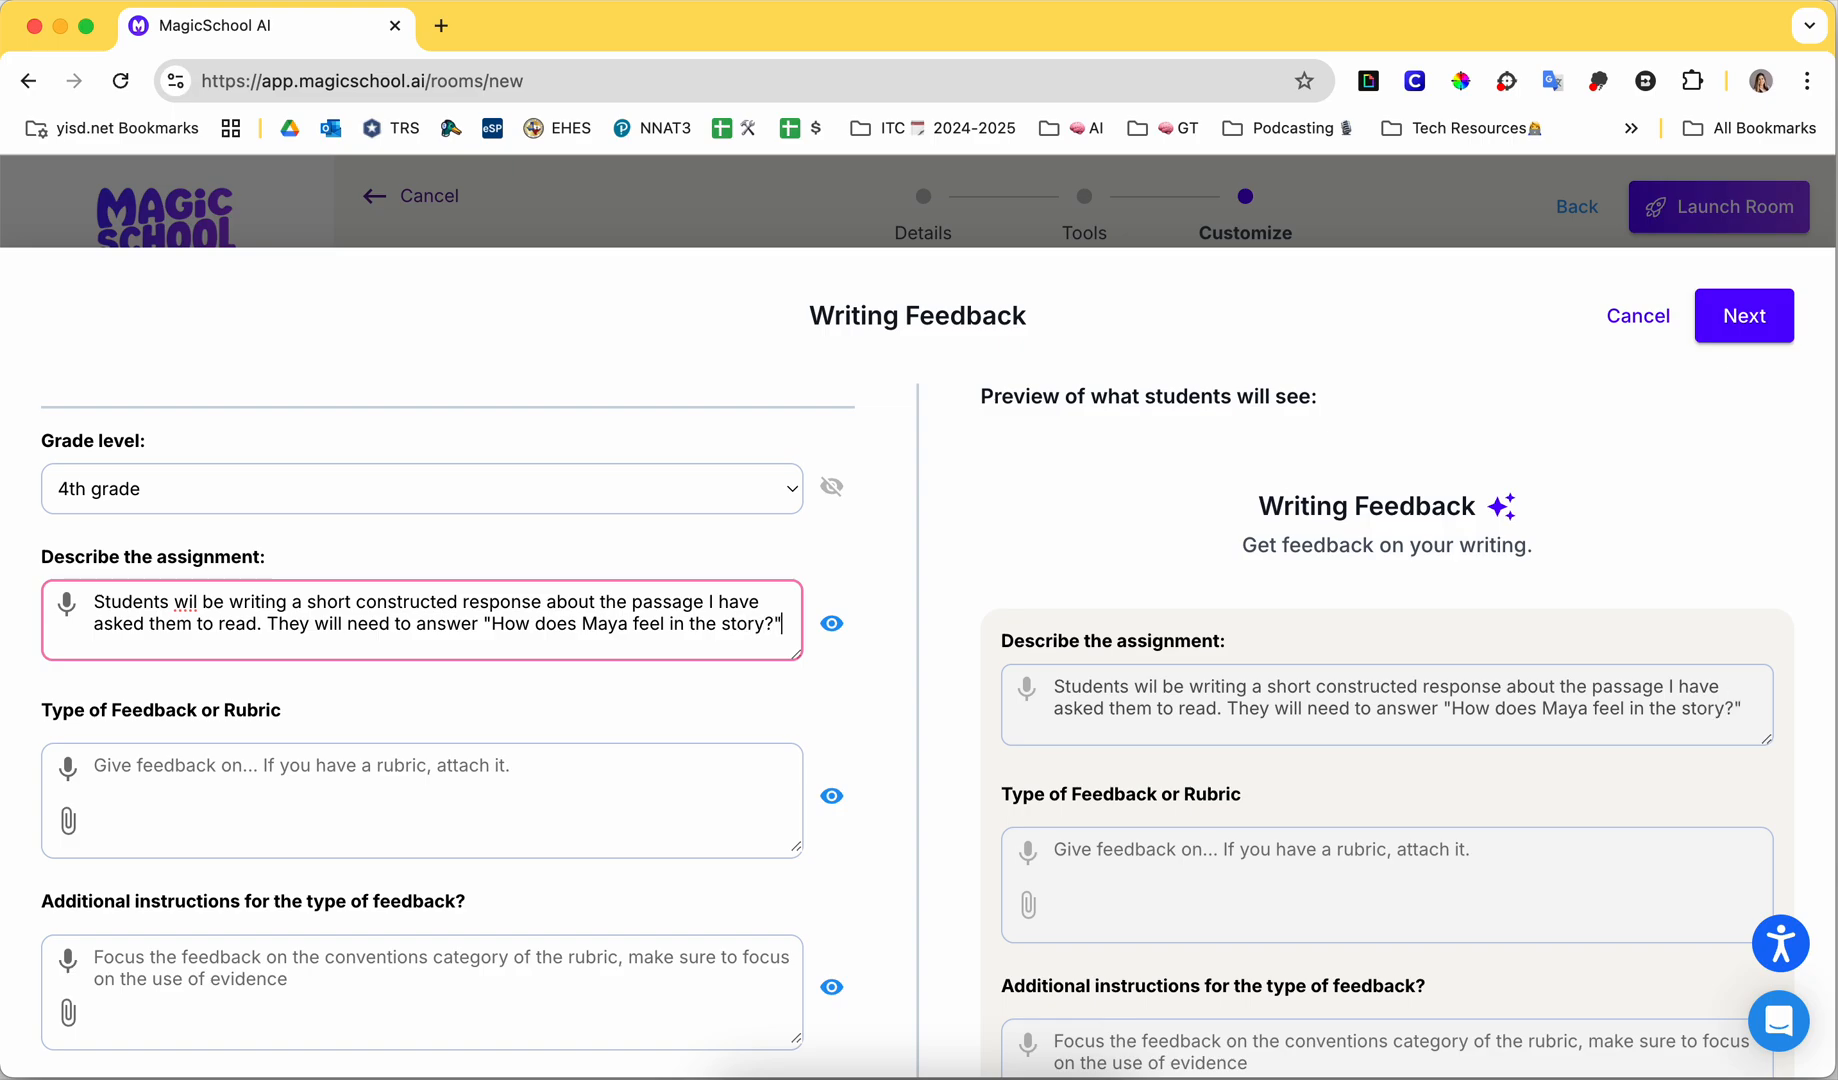
Step: Reword the assignment question to "How does Maya feel at the end of the story?" and correct "wil" to "will"
{"action": "left_click", "coordinate": [679, 640]}
{"action": "type", "text": "at the"}
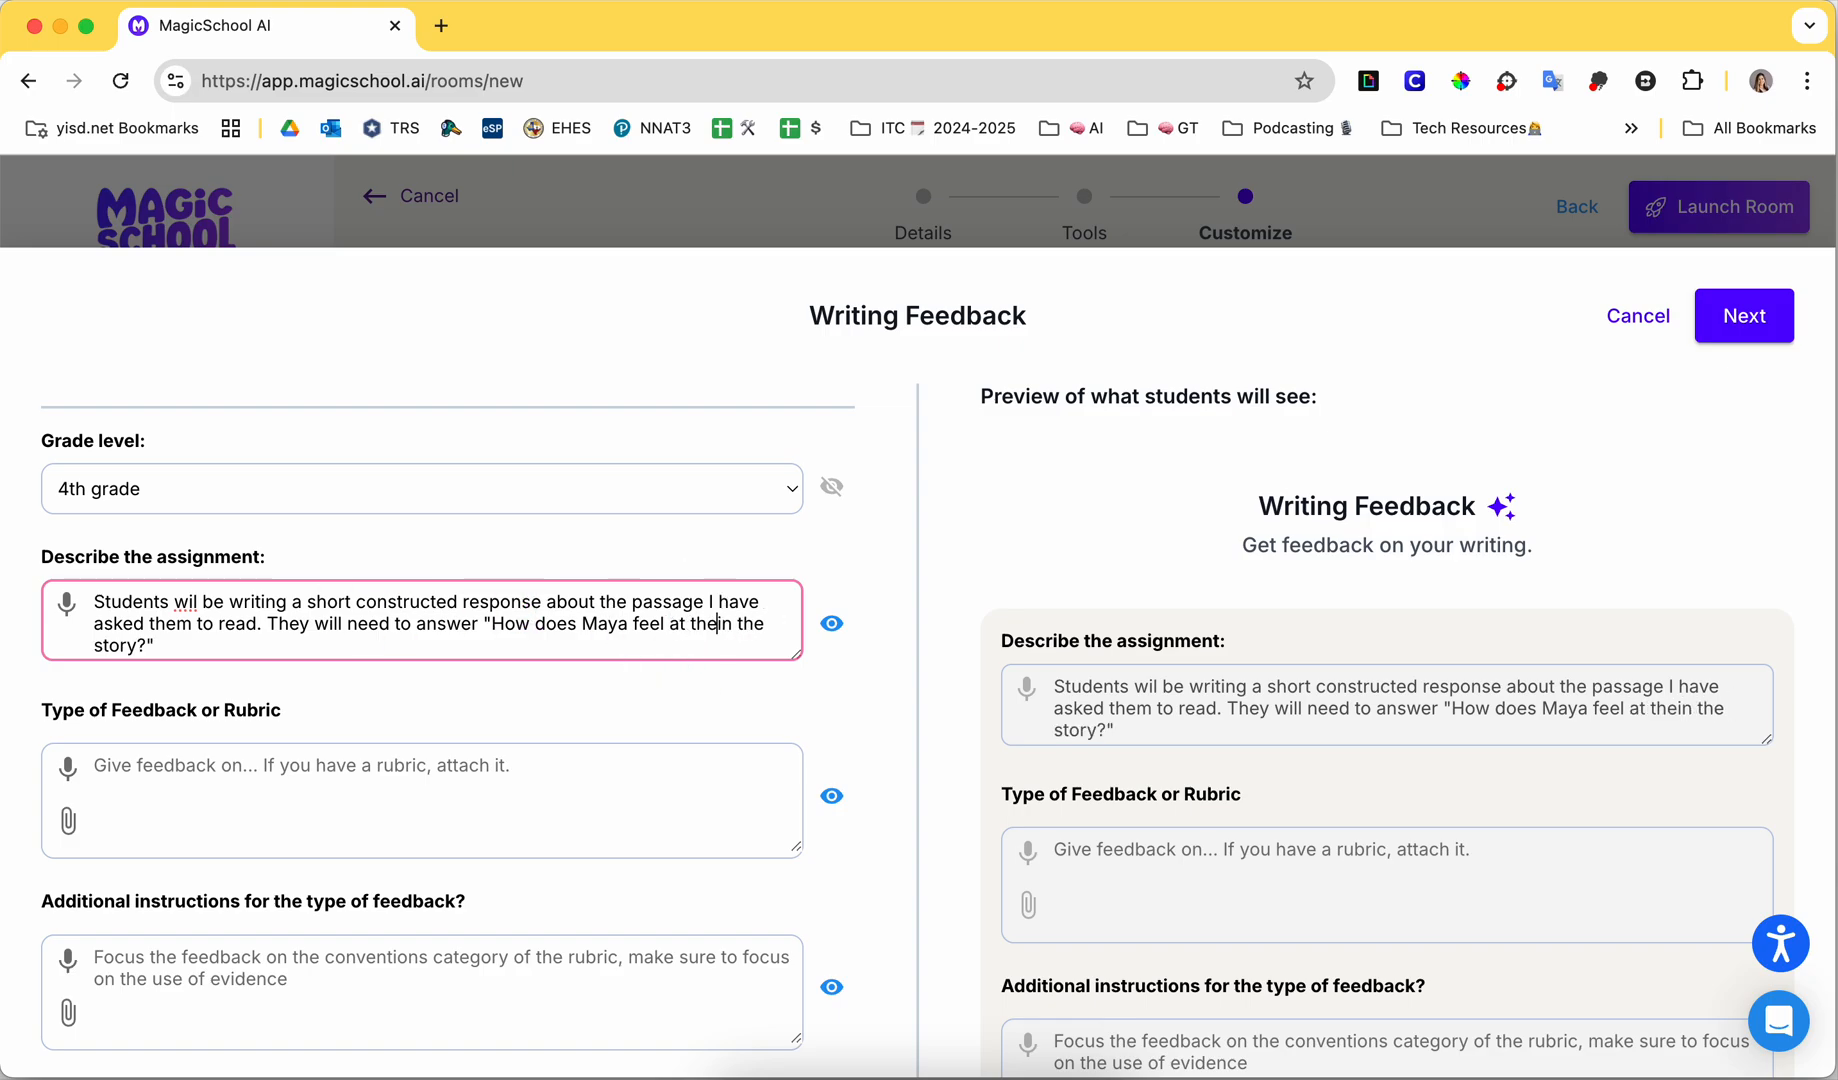
{"action": "key", "text": "Delete"}
{"action": "key", "text": "Delete"}
{"action": "type", "text": "end of"}
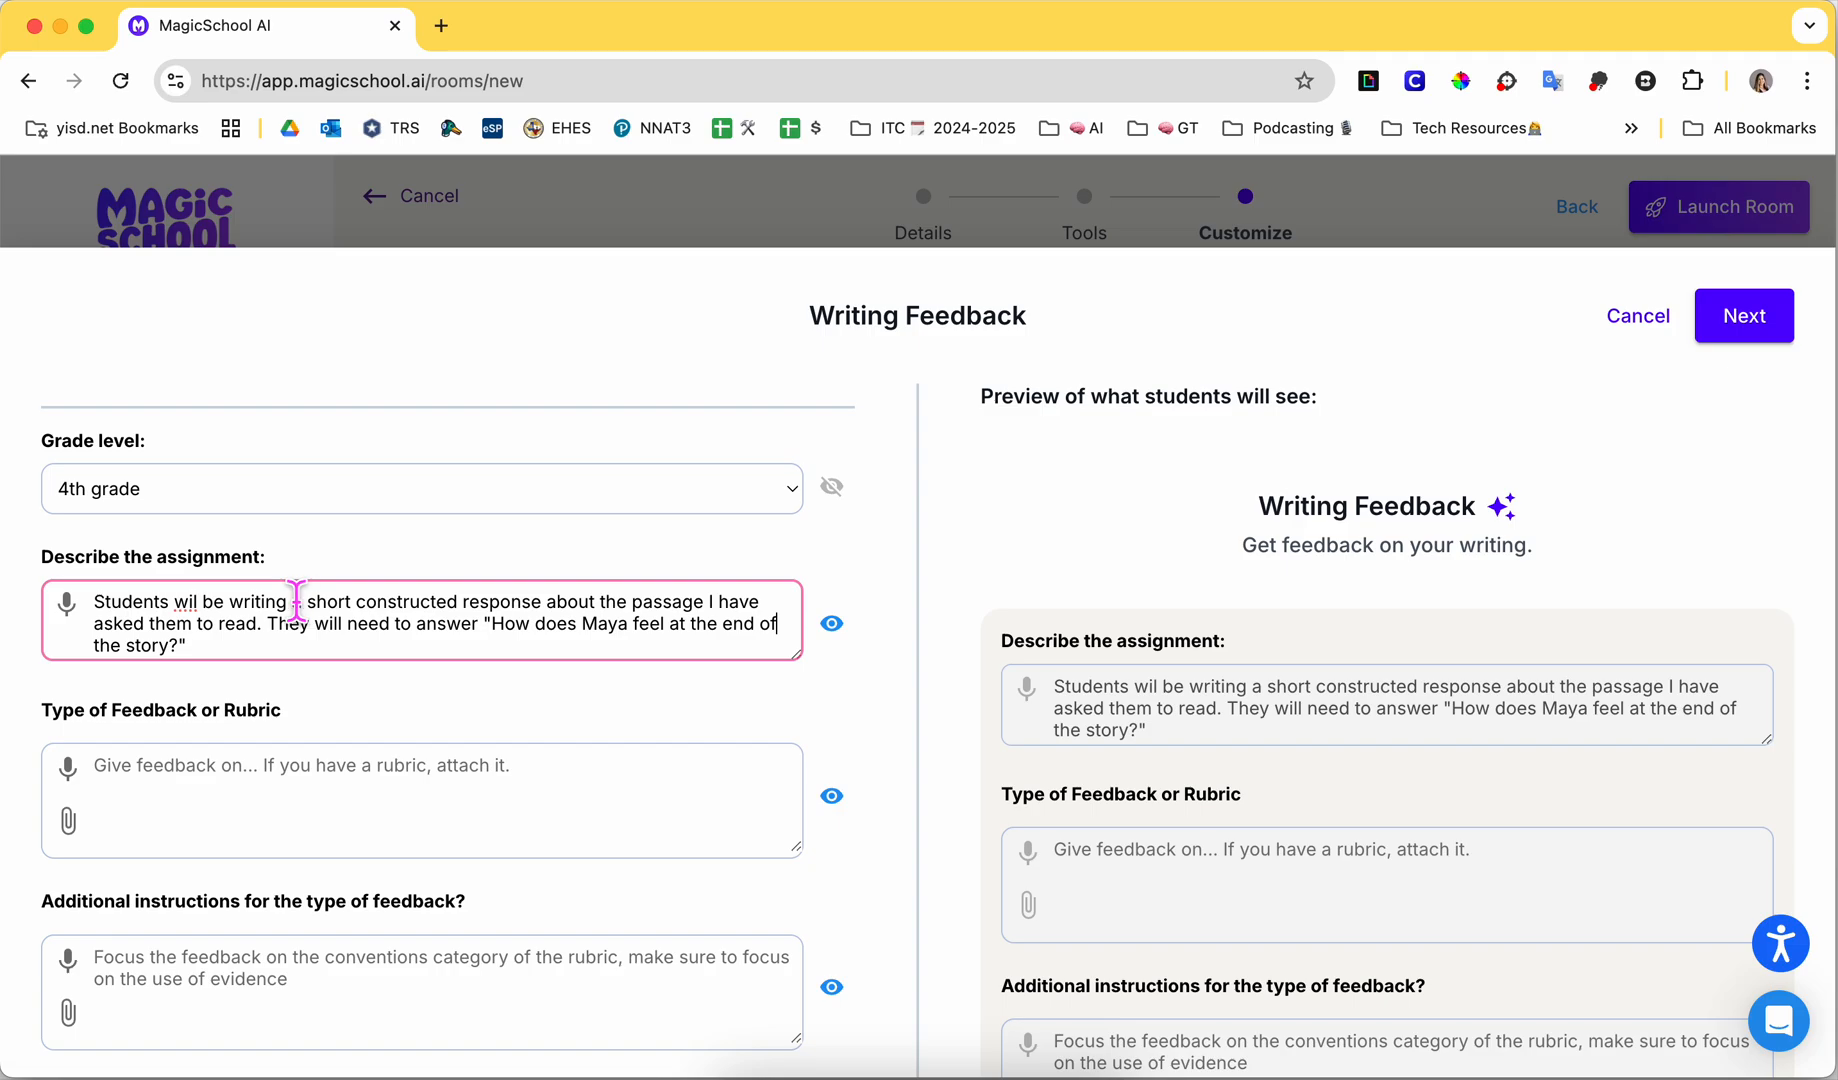
{"action": "left_click", "coordinate": [194, 606]}
{"action": "type", "text": "l"}
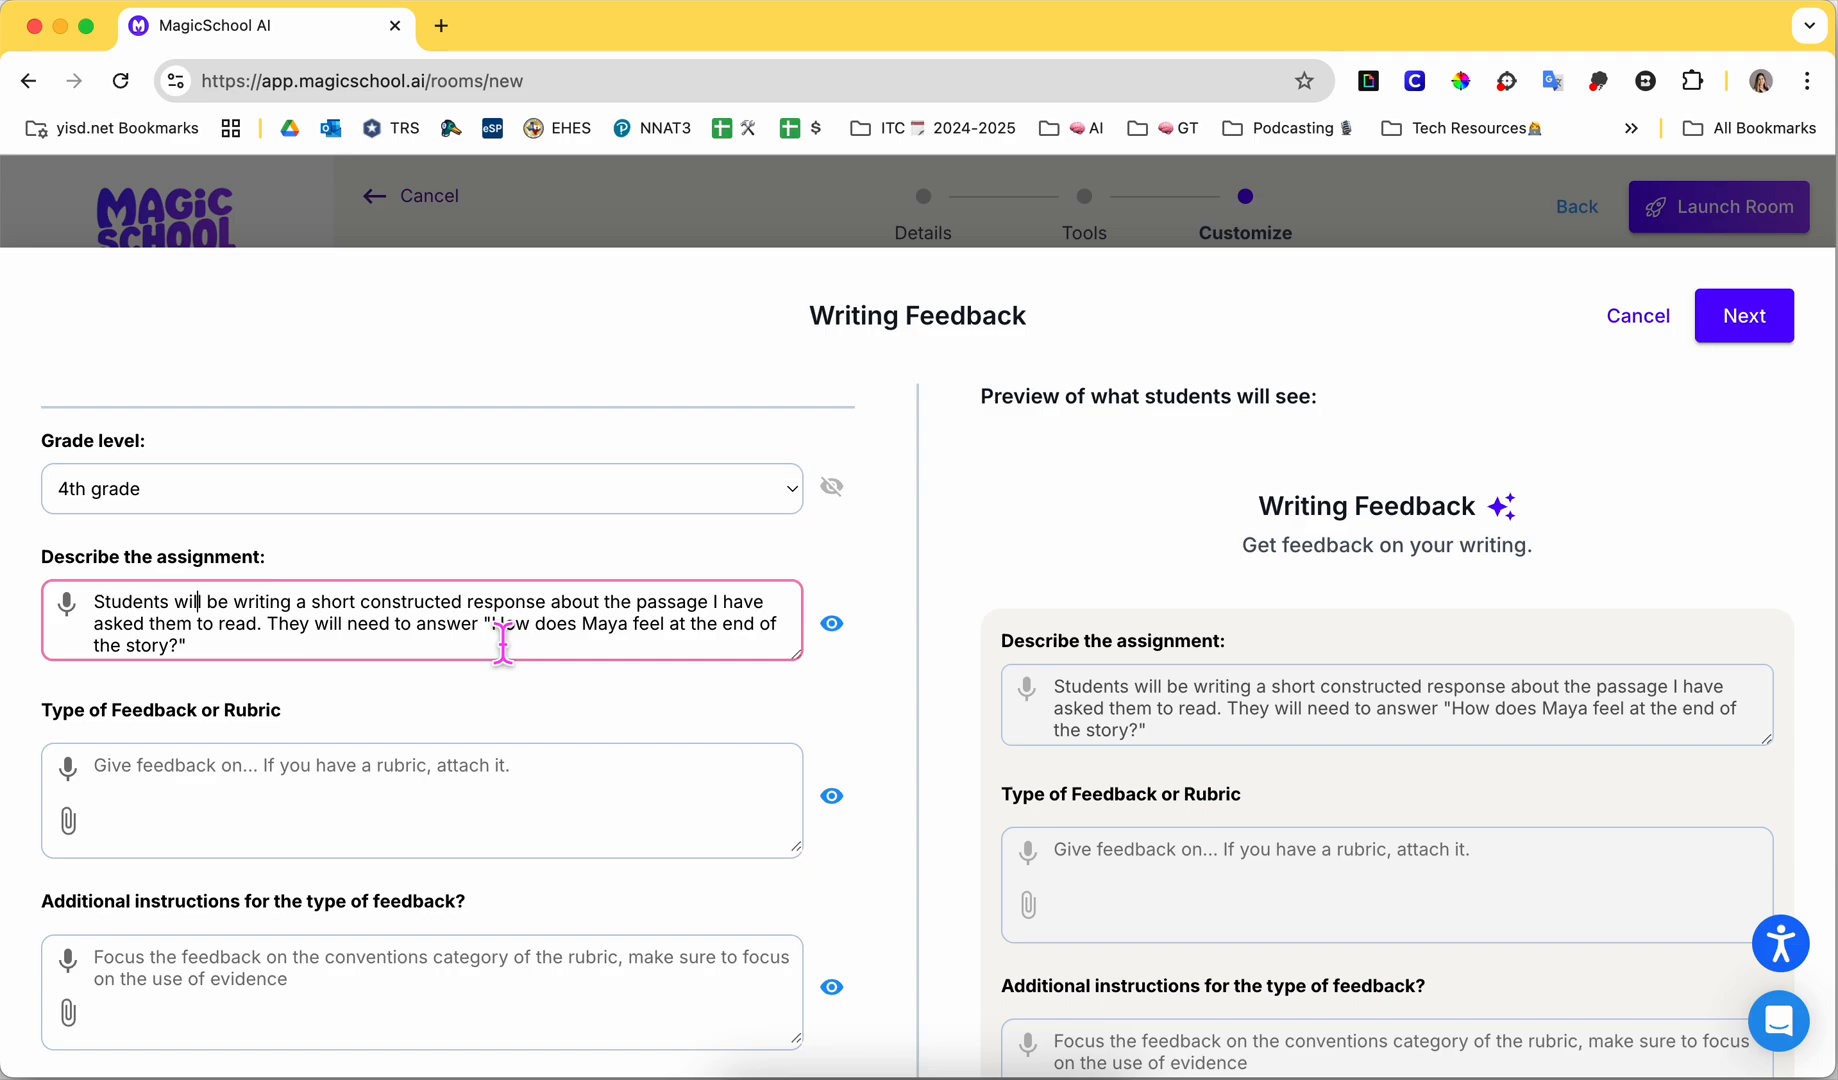
Step: Fill in the feedback type, requesting rubric-based feedback, a check of answers against the passage, and an estimated score of 0, 1, or 2
{"action": "scroll", "coordinate": [470, 745], "scroll_direction": "down", "scroll_amount": 2}
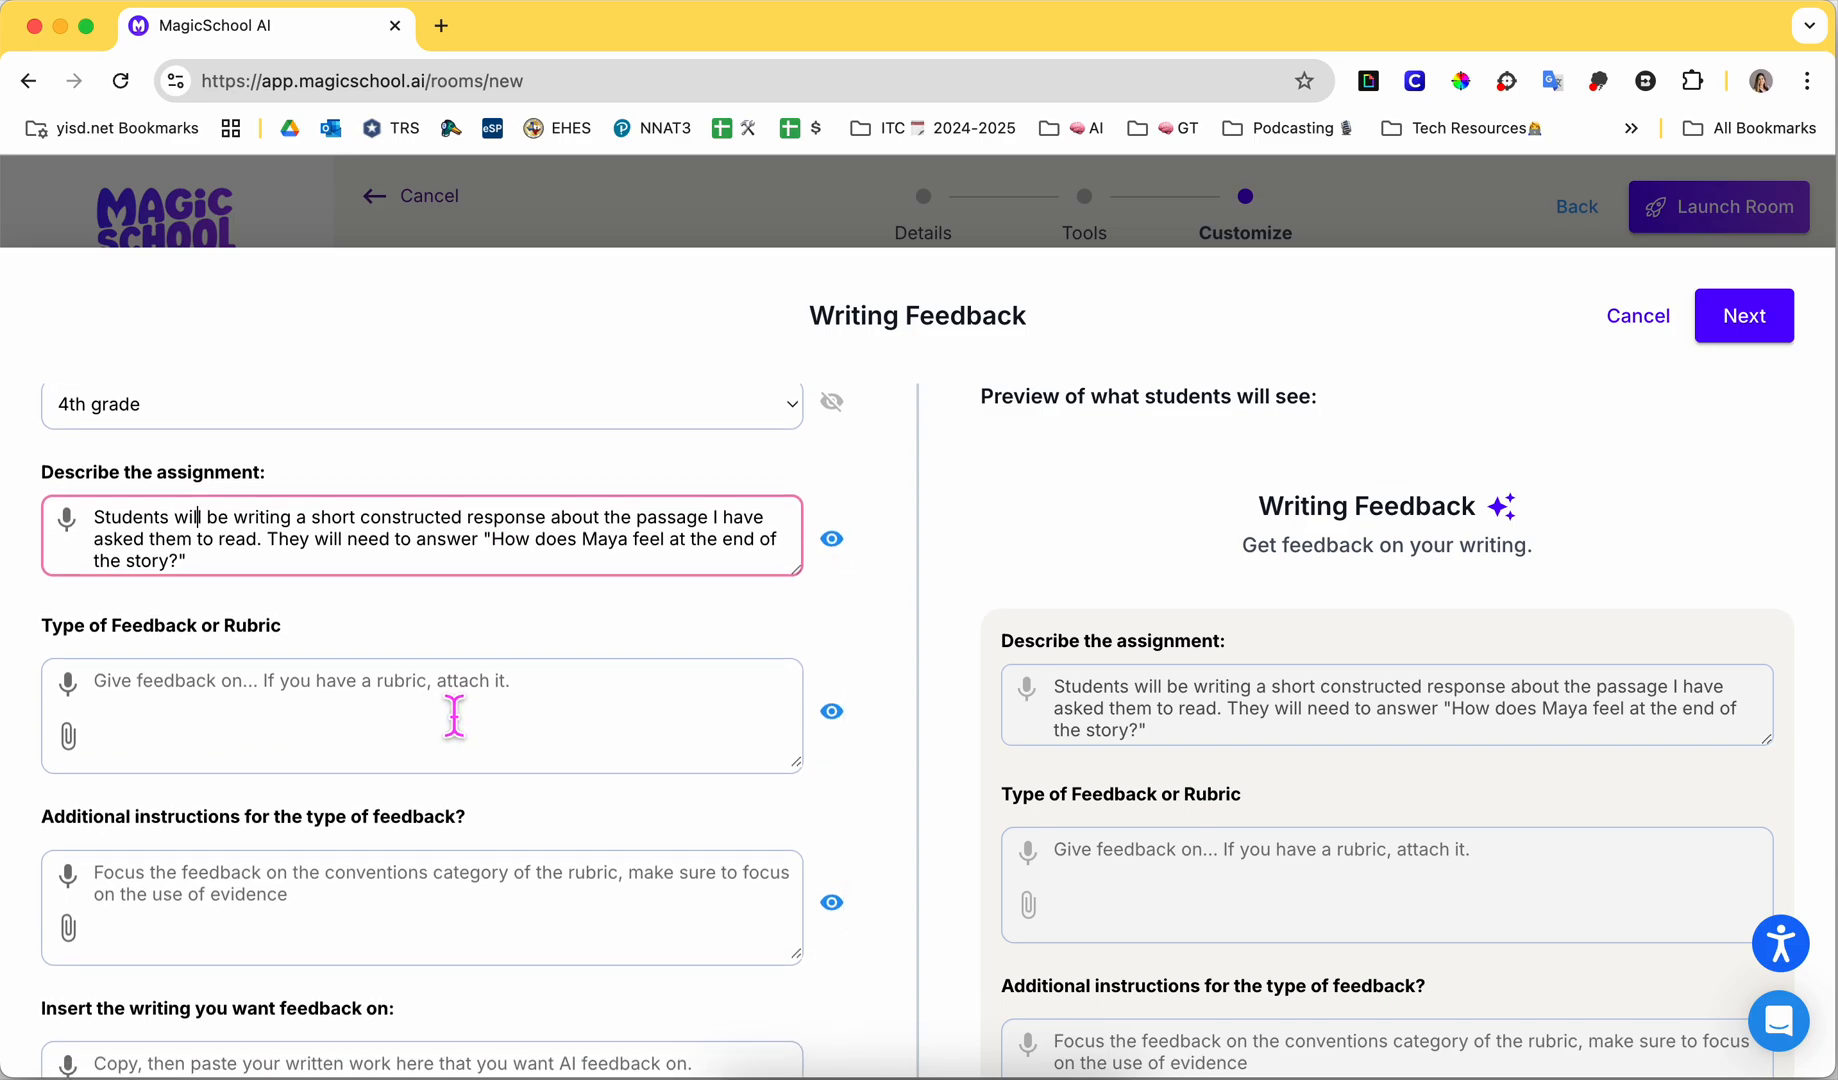
{"action": "left_click", "coordinate": [454, 706]}
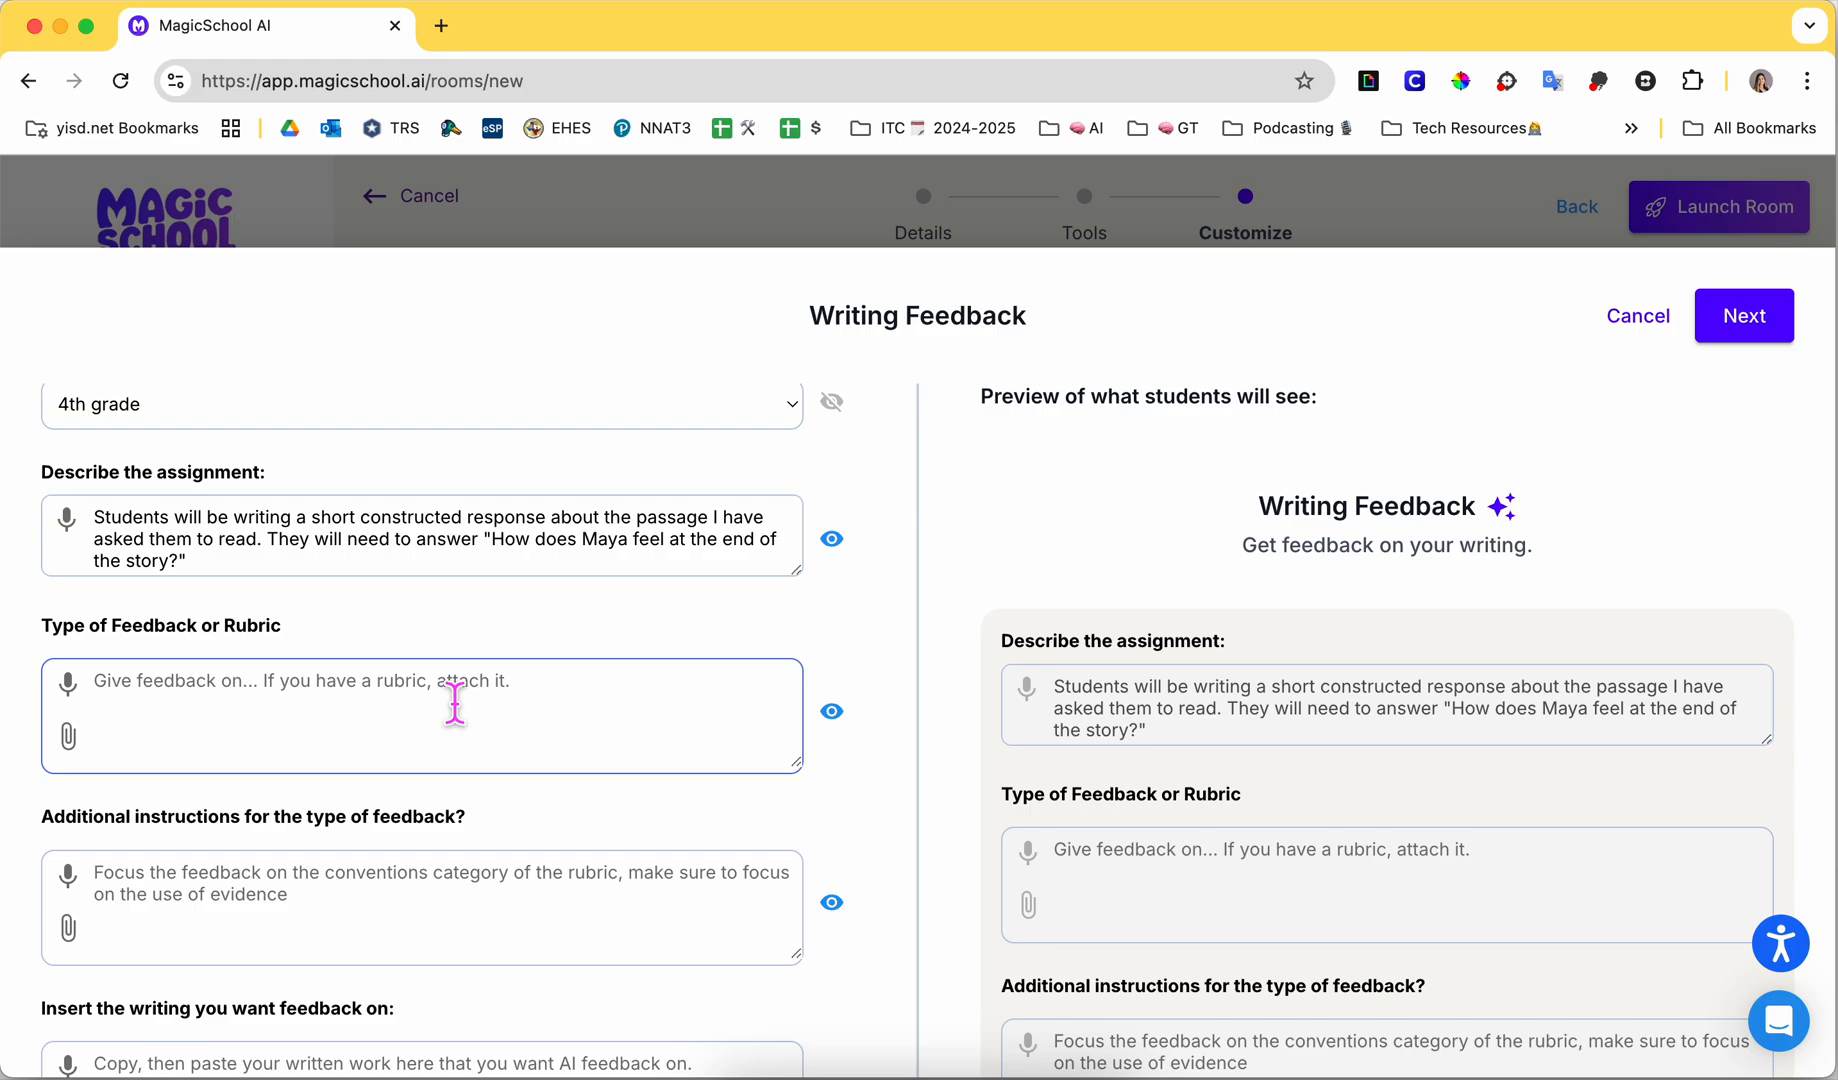
{"action": "type", "text": "I want you to give feedback based on the rubric provided. I also want you to look at the passage to make sure they student answers are accurate. Please give them an estimated score based on the rubric of 0, 1, or, 2."}
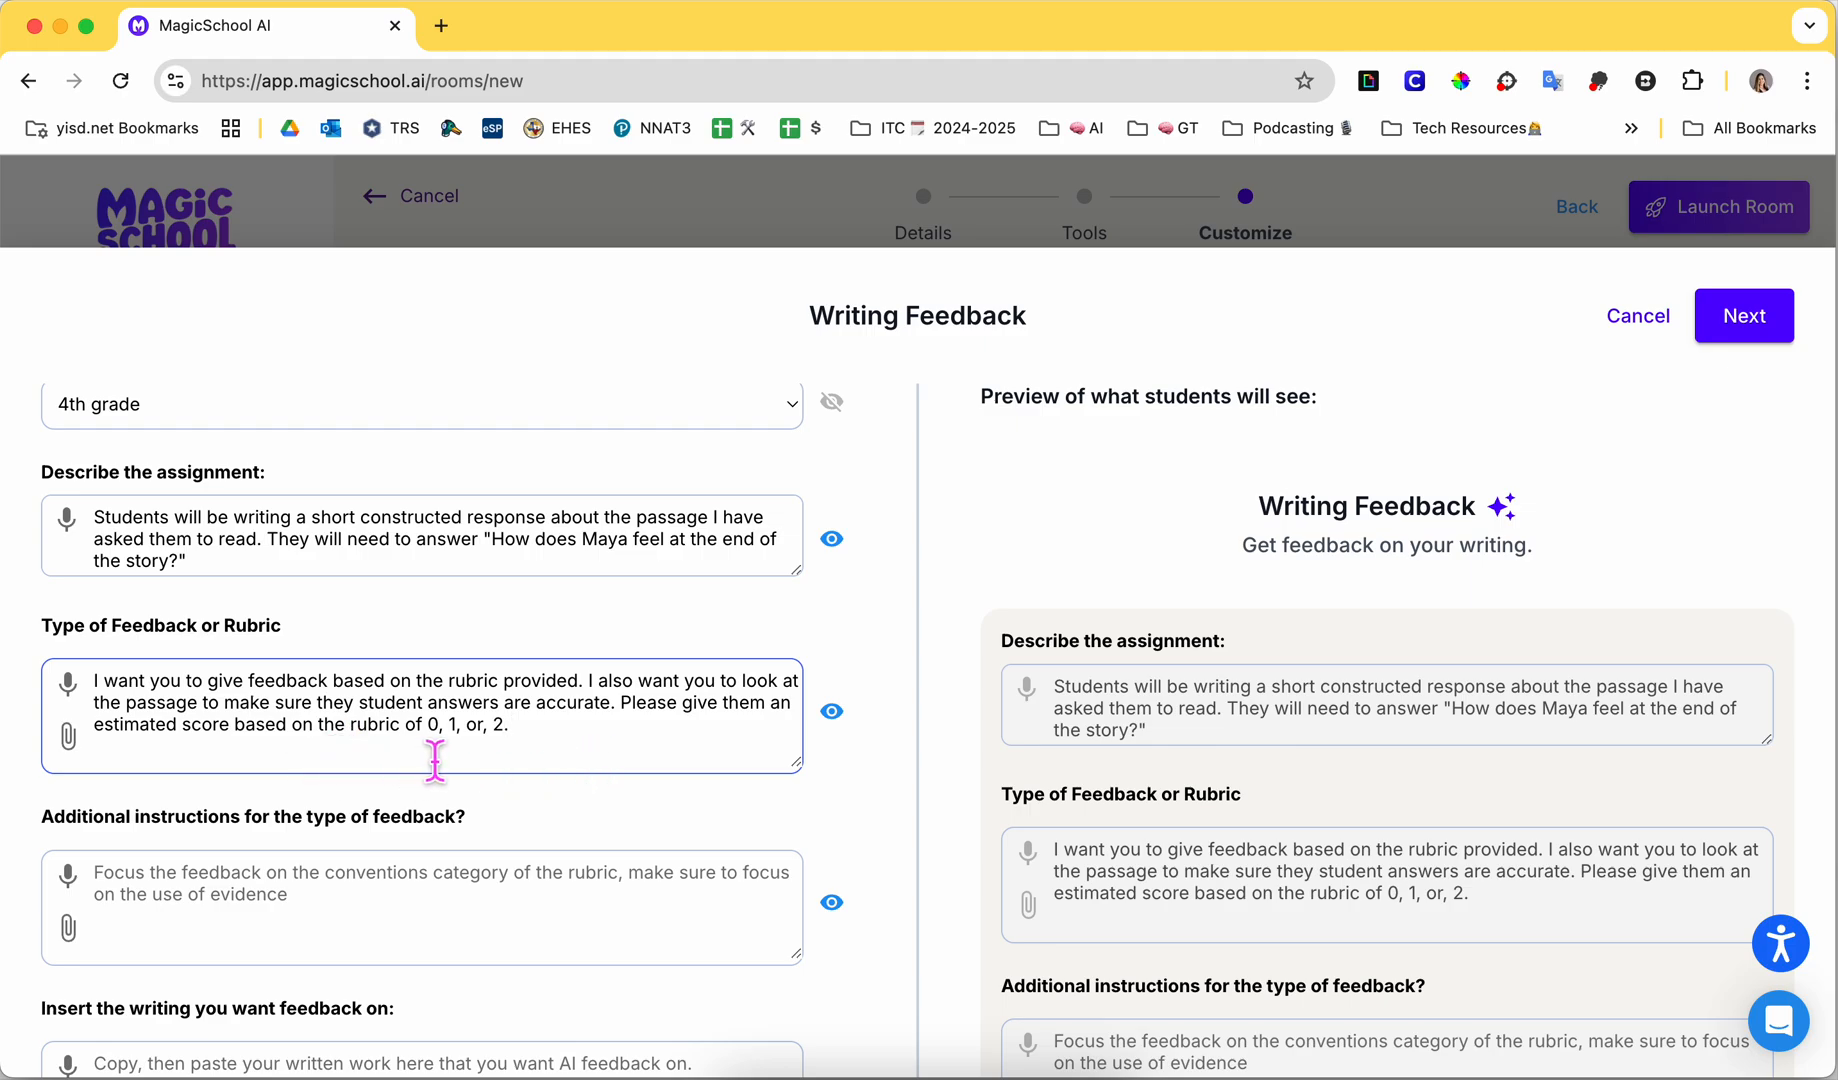
Step: Upload the "Elem SCR_ Reading" PDF from the Desktop as the attachment for the type of feedback or rubric
{"action": "left_click", "coordinate": [70, 742]}
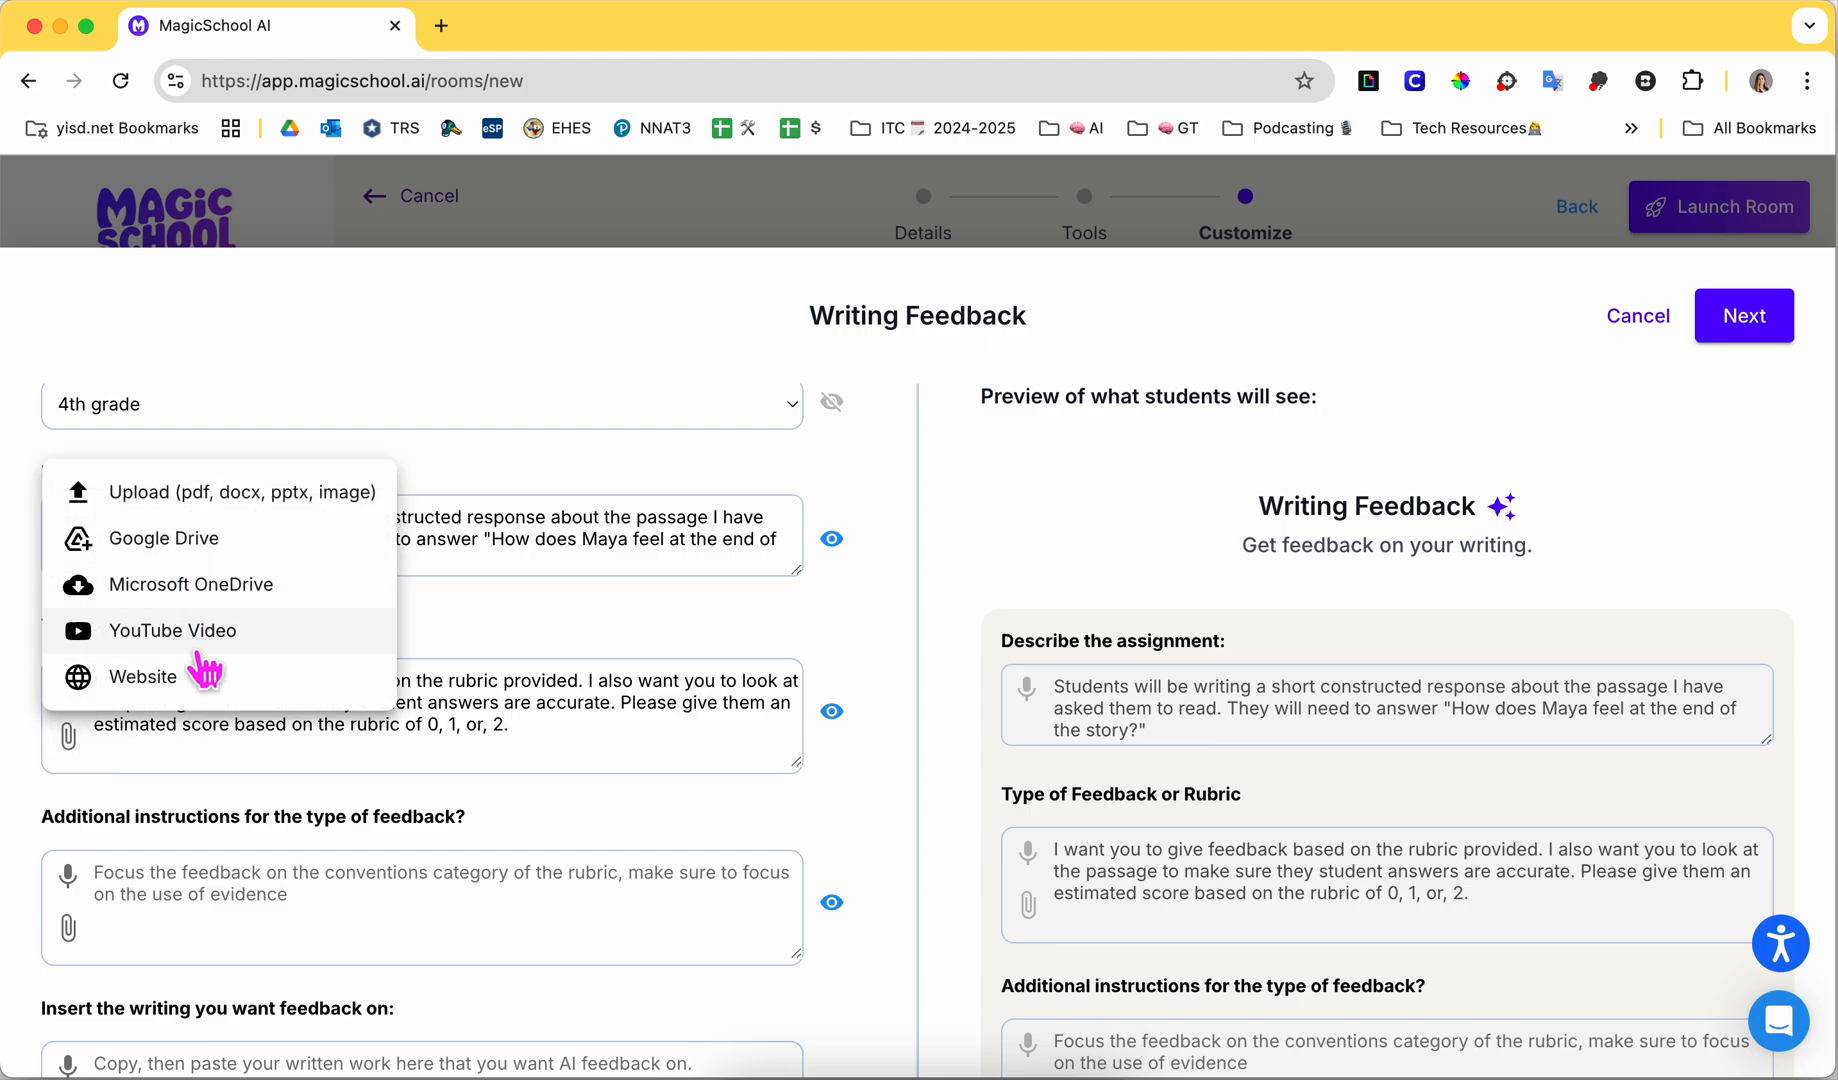
{"action": "left_click", "coordinate": [262, 495]}
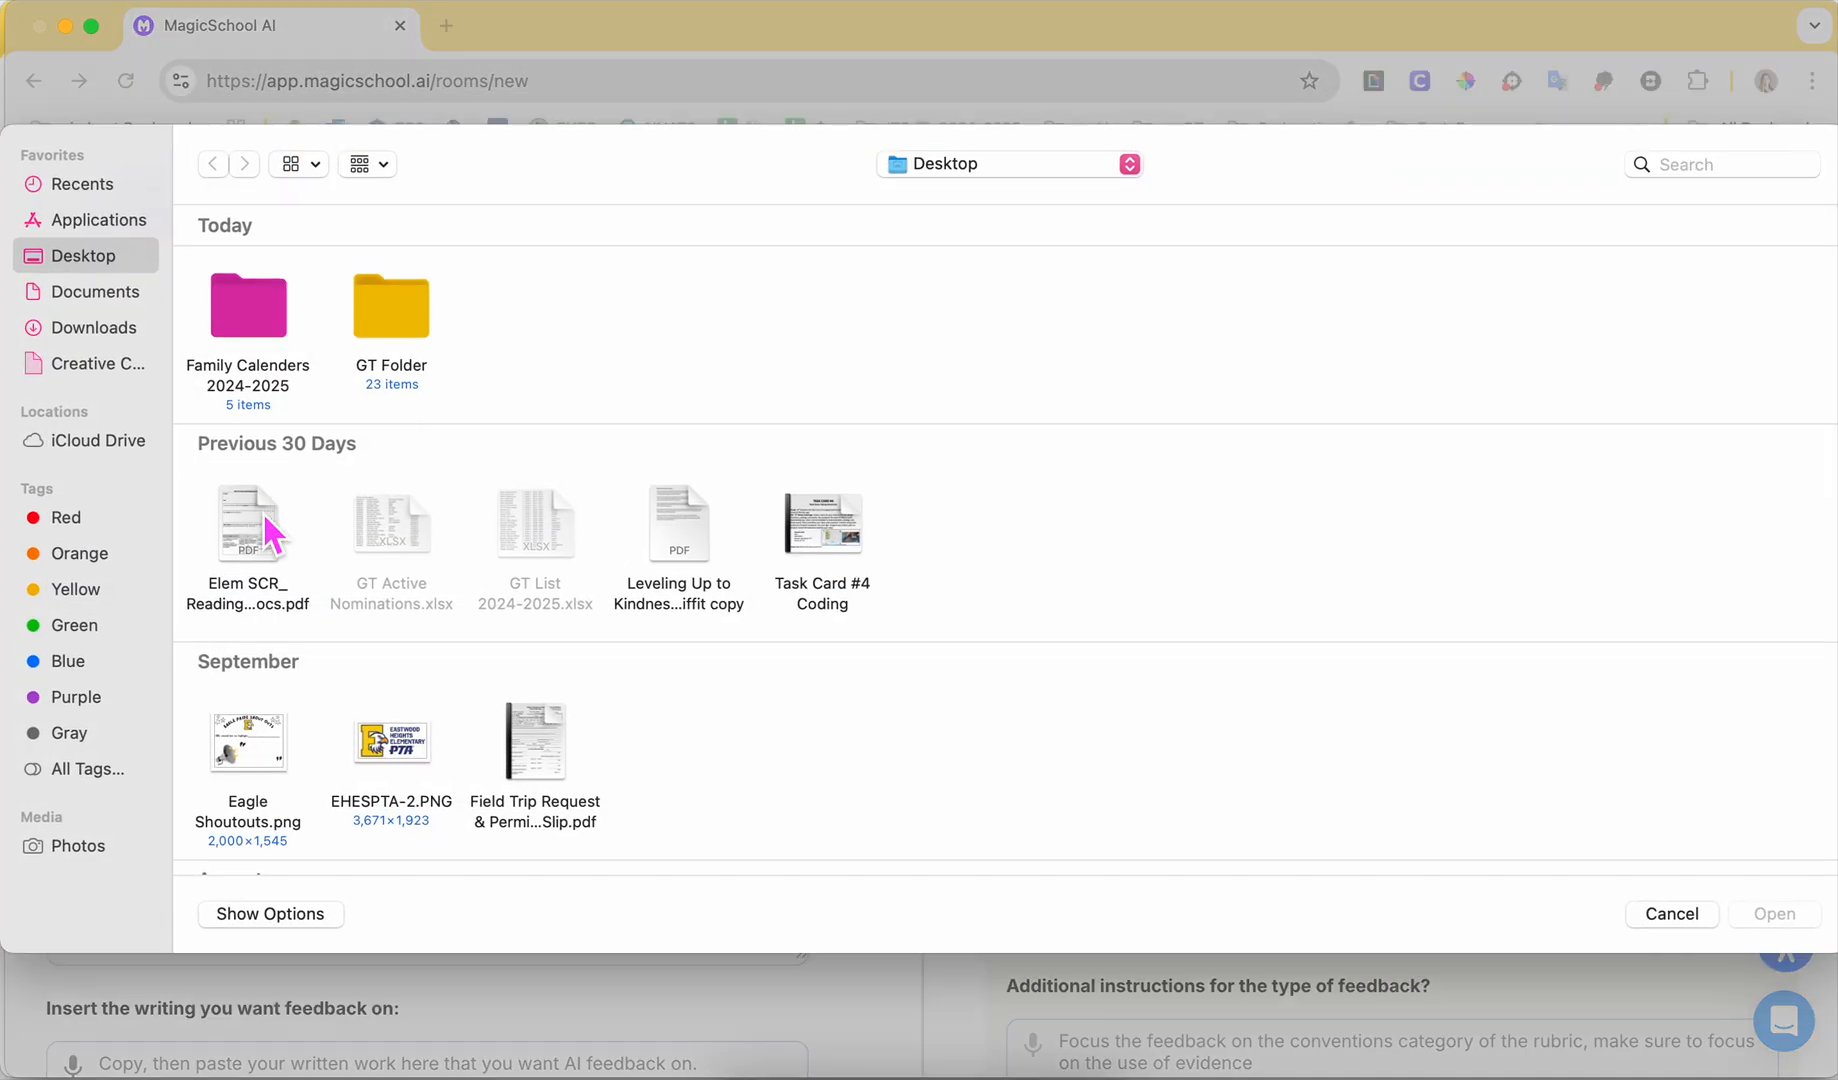
{"action": "left_click", "coordinate": [258, 524]}
{"action": "left_click", "coordinate": [1770, 913]}
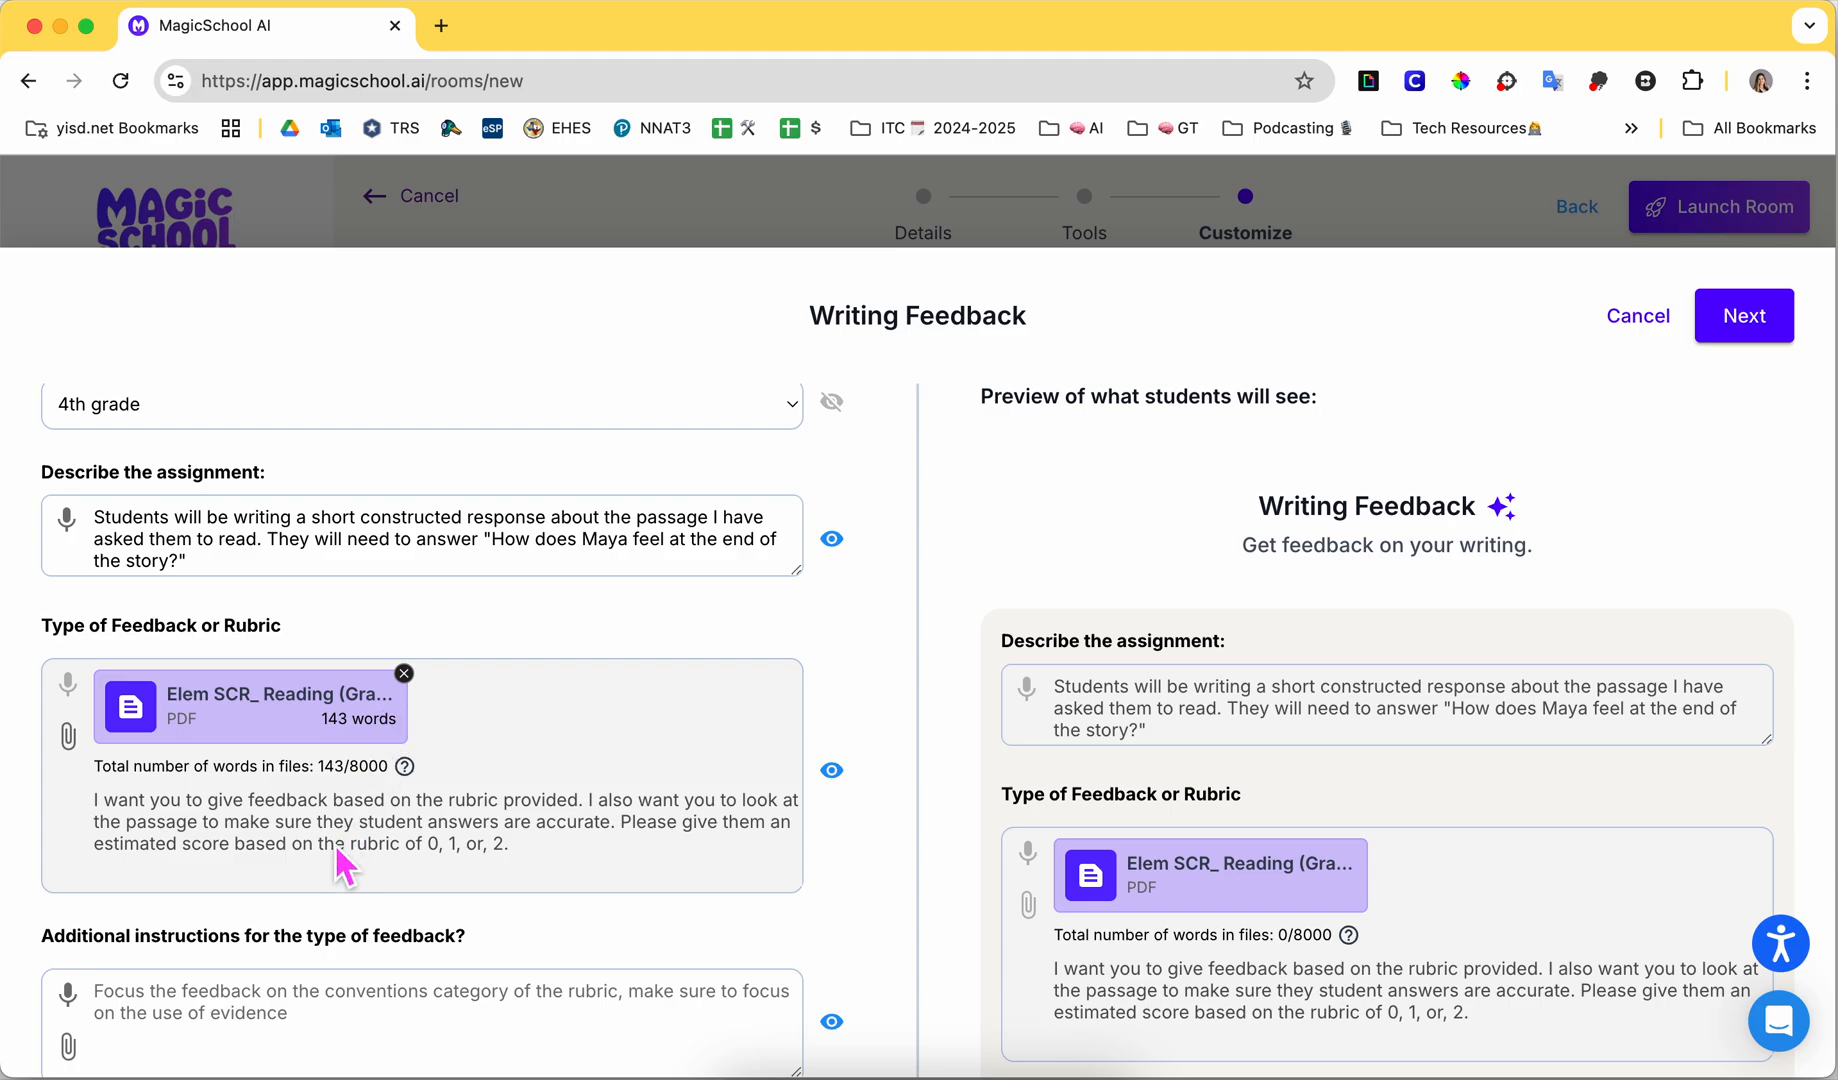
Step: Attach the "Leveling Up to Kindness" Google Doc from Google Drive to the type of feedback or rubric
{"action": "left_click", "coordinate": [67, 738]}
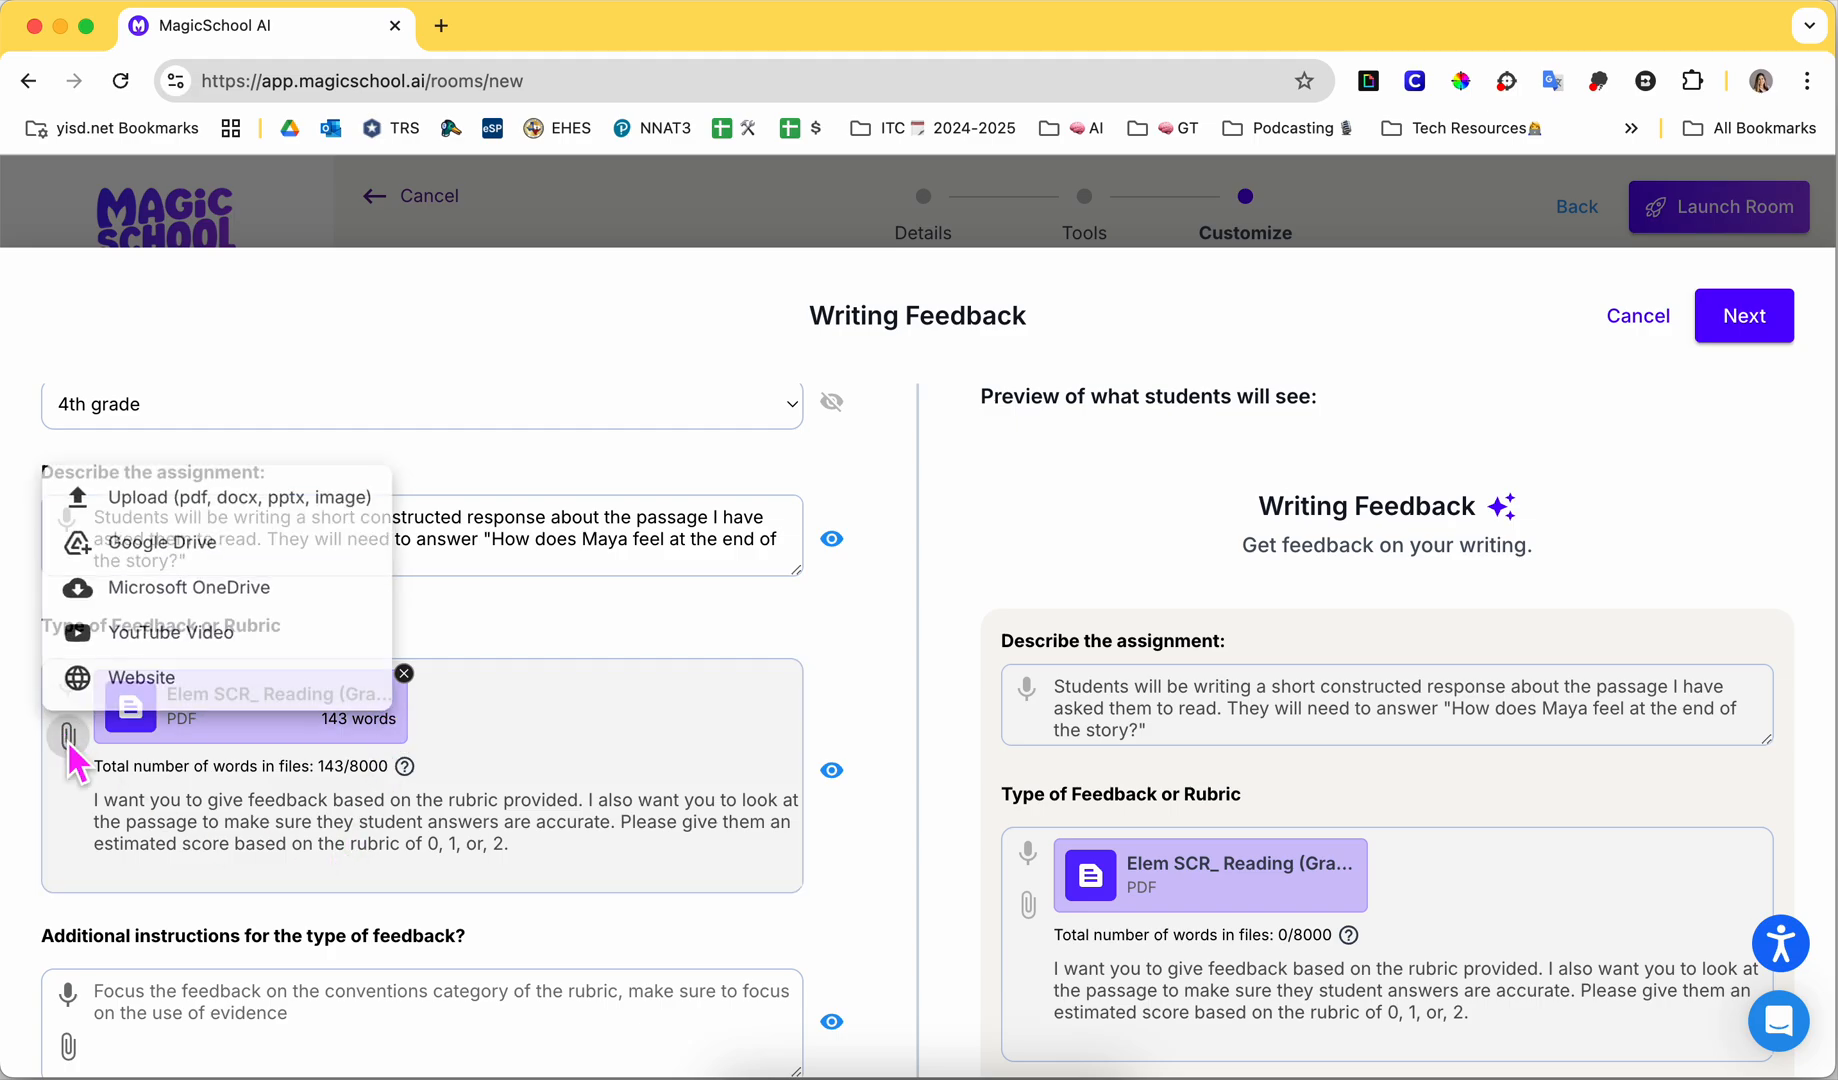
{"action": "left_click", "coordinate": [223, 544]}
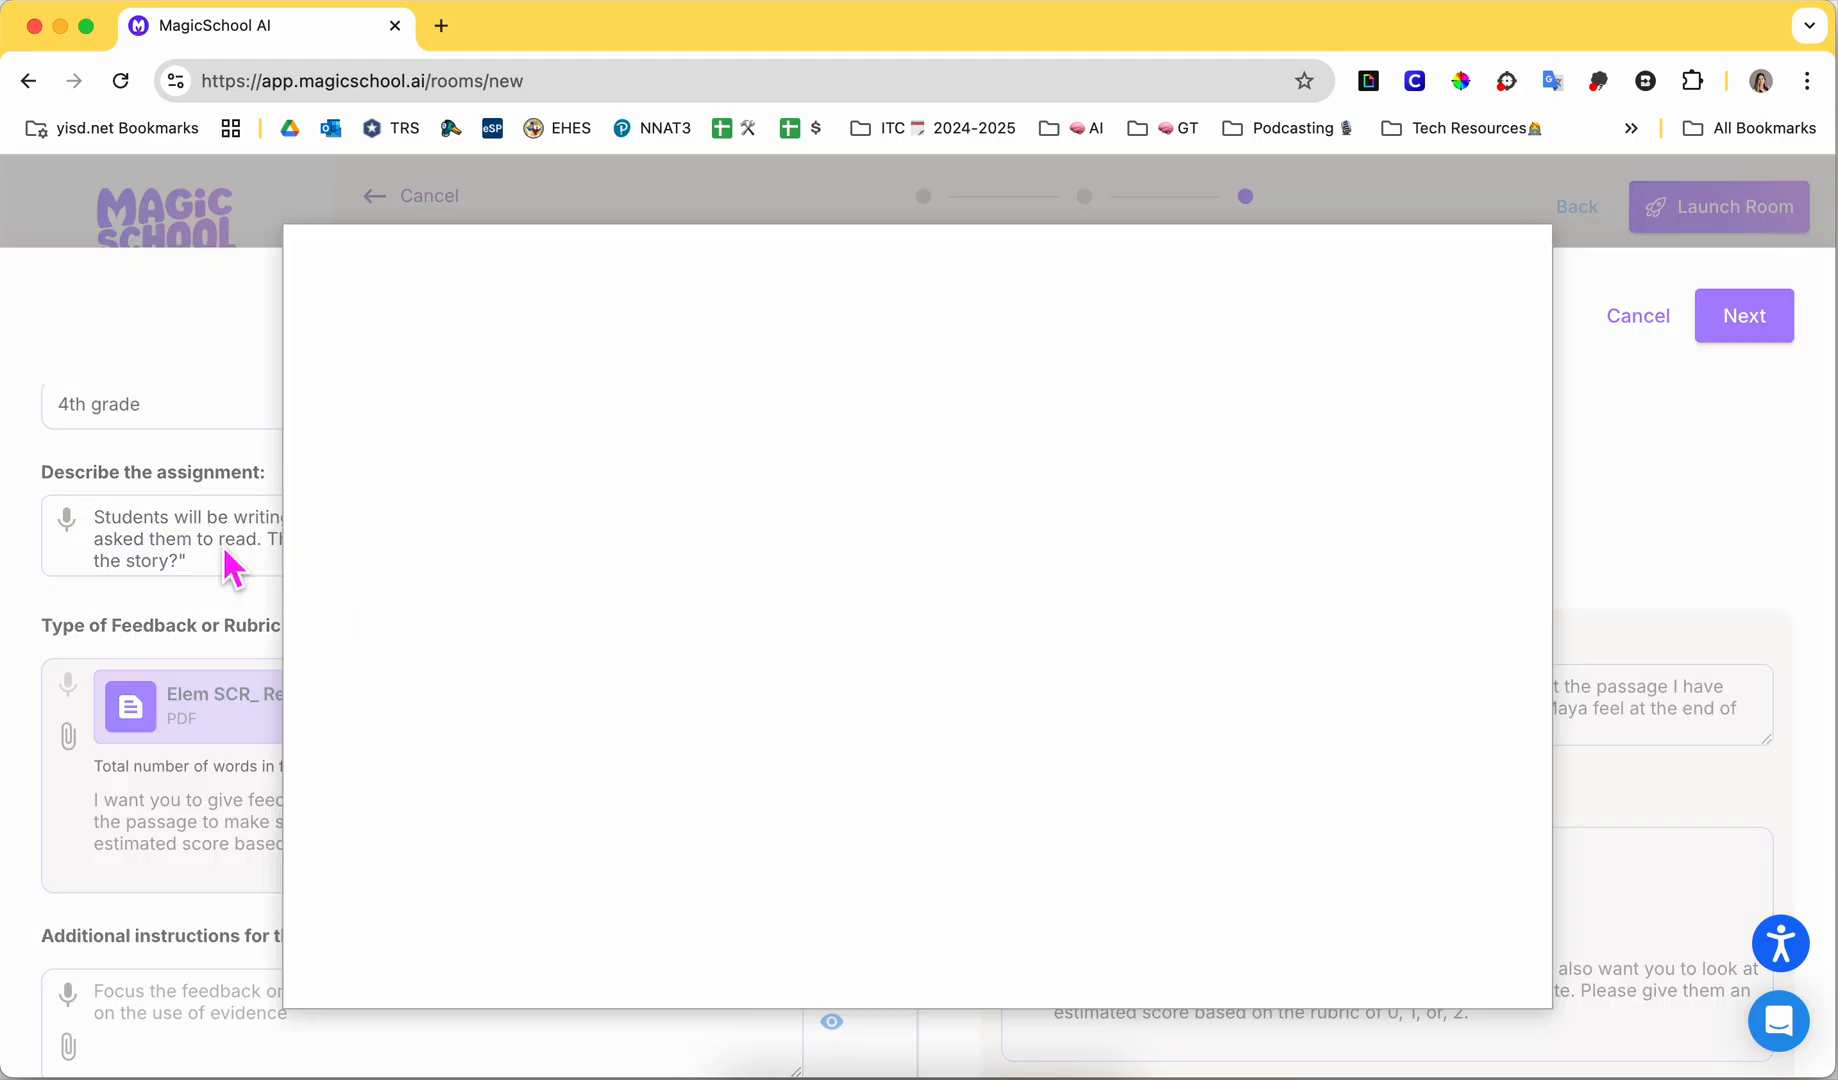
{"action": "left_click", "coordinate": [593, 405]}
{"action": "type", "text": "level"}
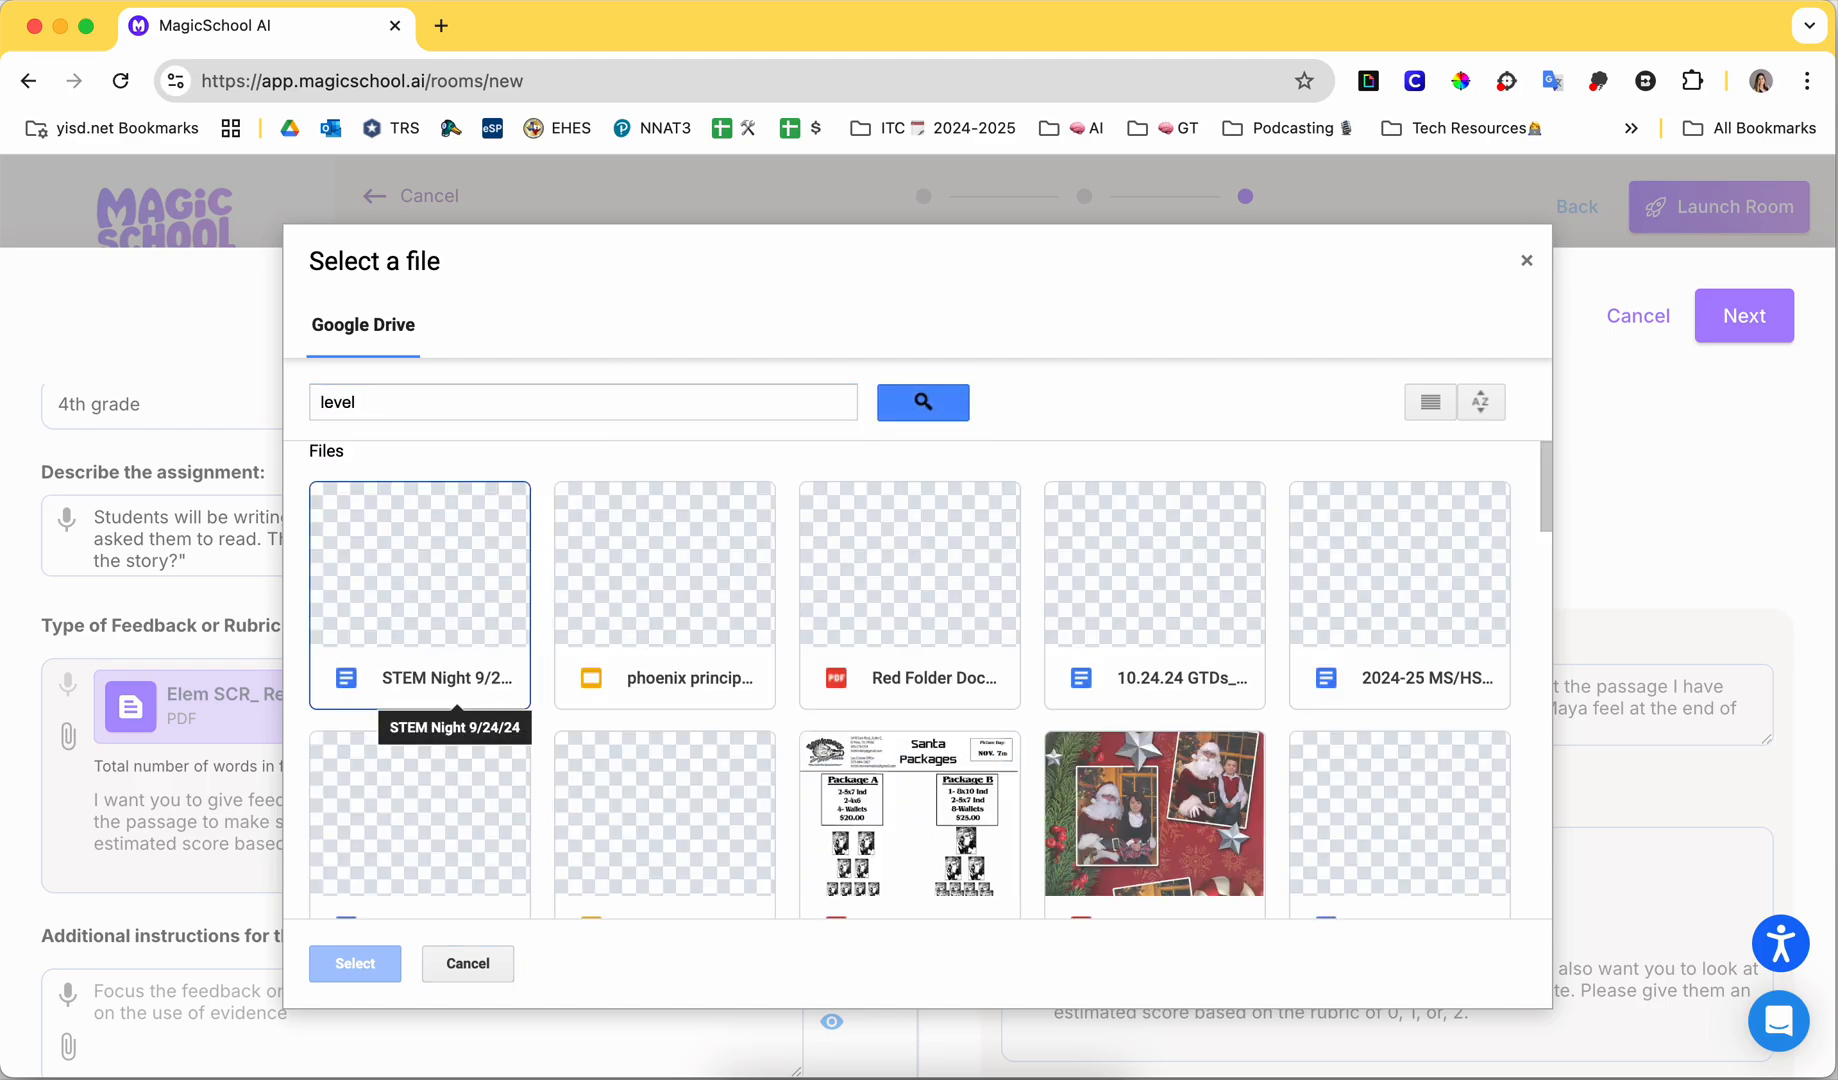
{"action": "left_click", "coordinate": [903, 404]}
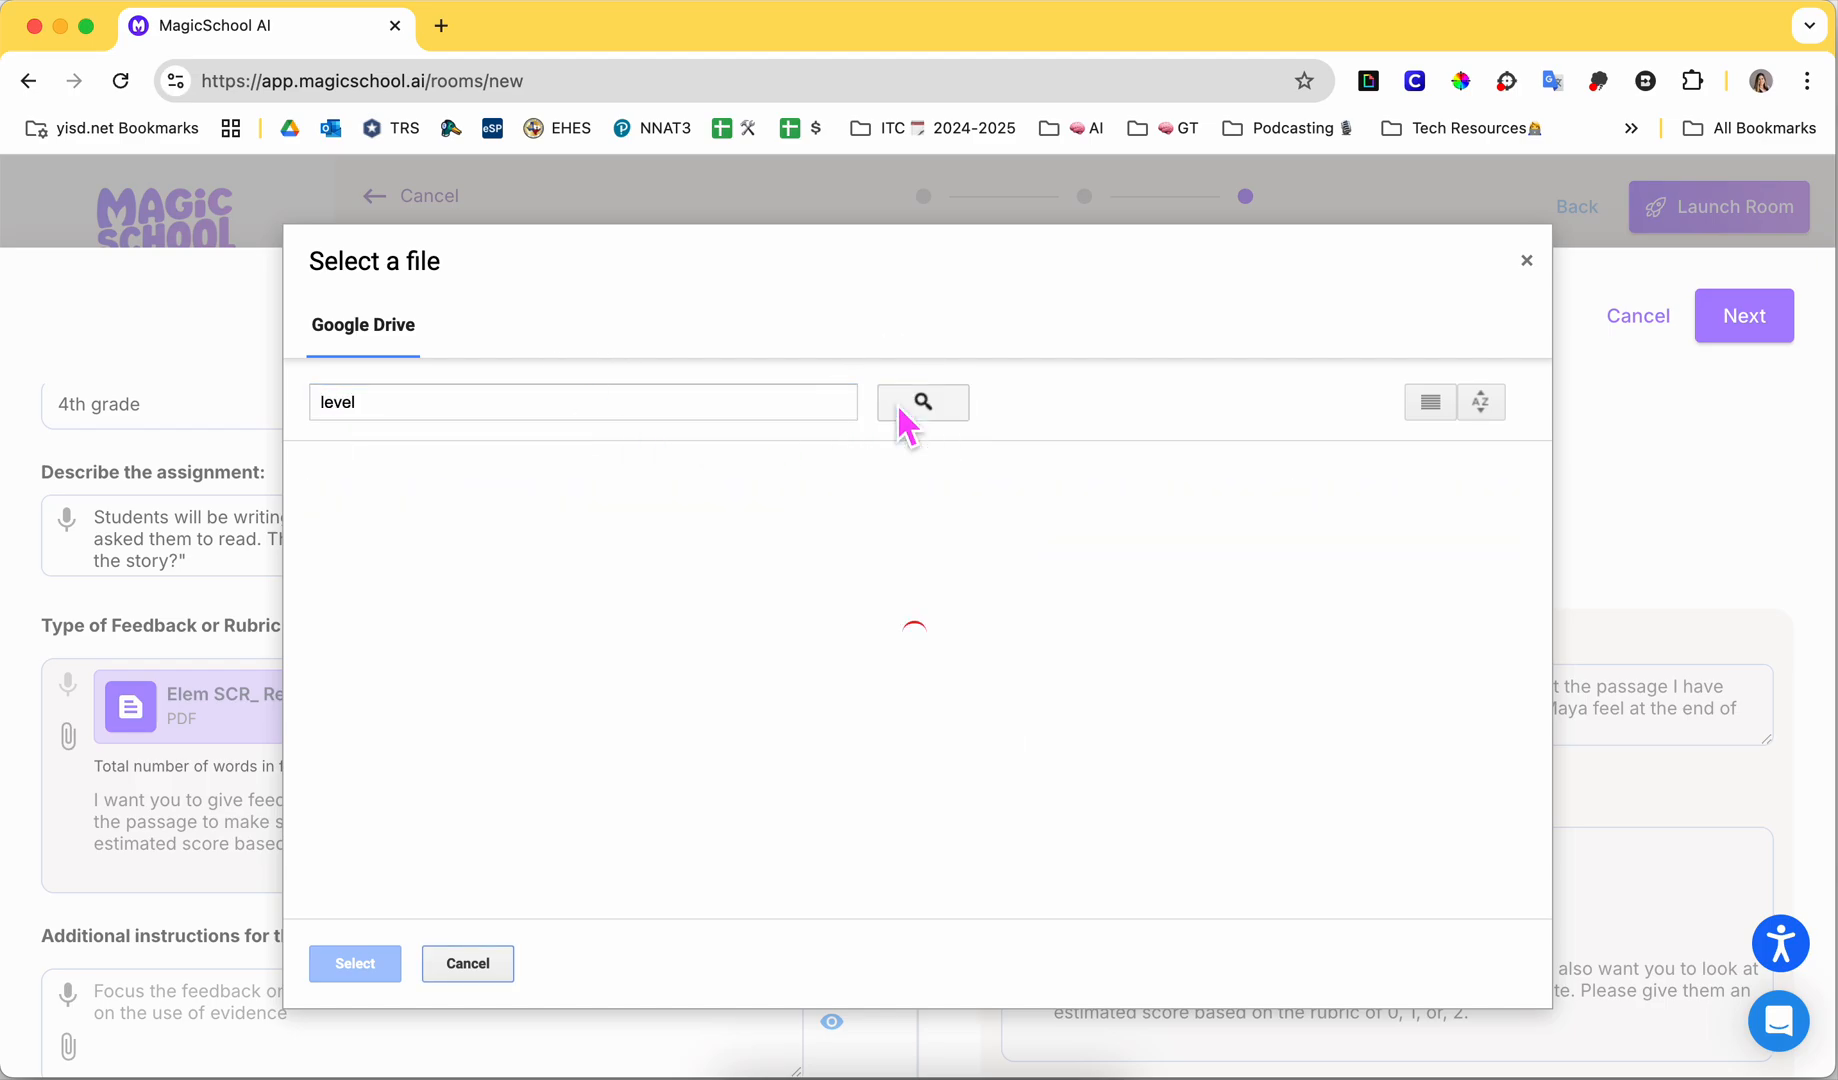
{"action": "double_click", "coordinate": [431, 417]}
{"action": "type", "text": "kindness"}
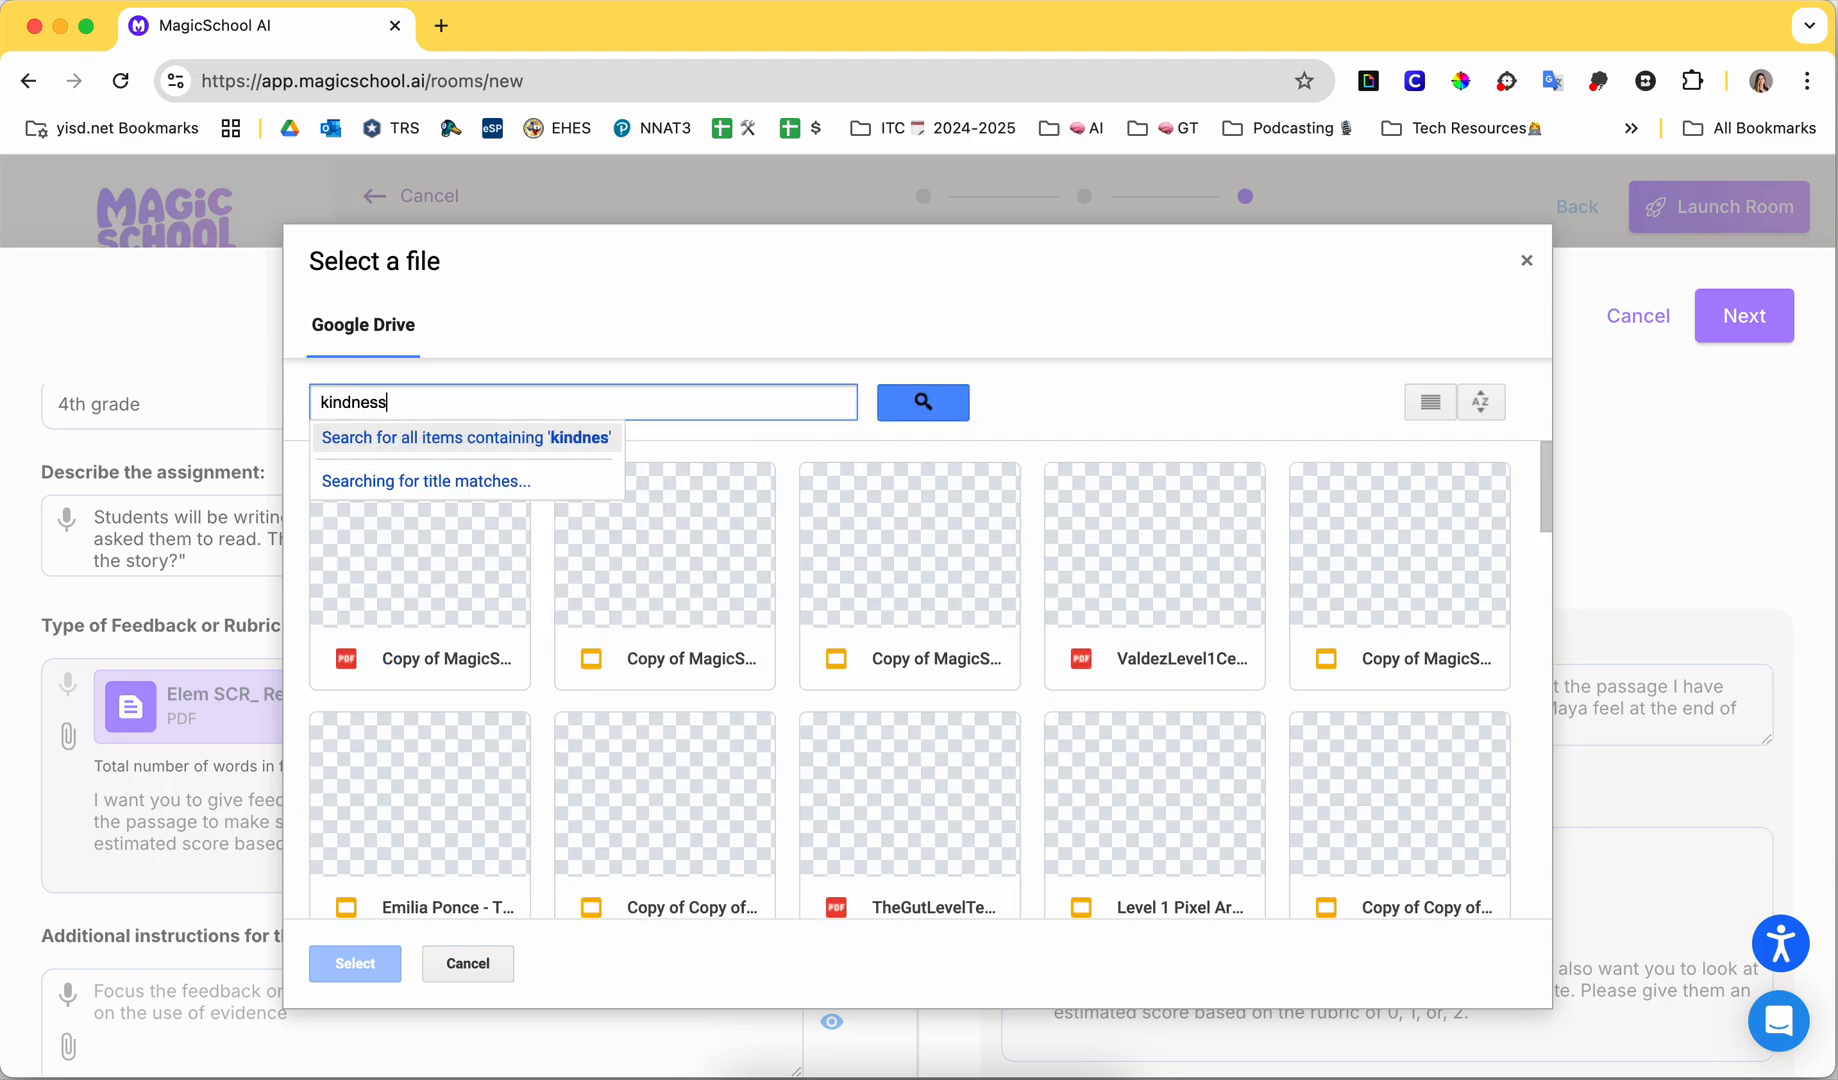
{"action": "key", "text": "Return"}
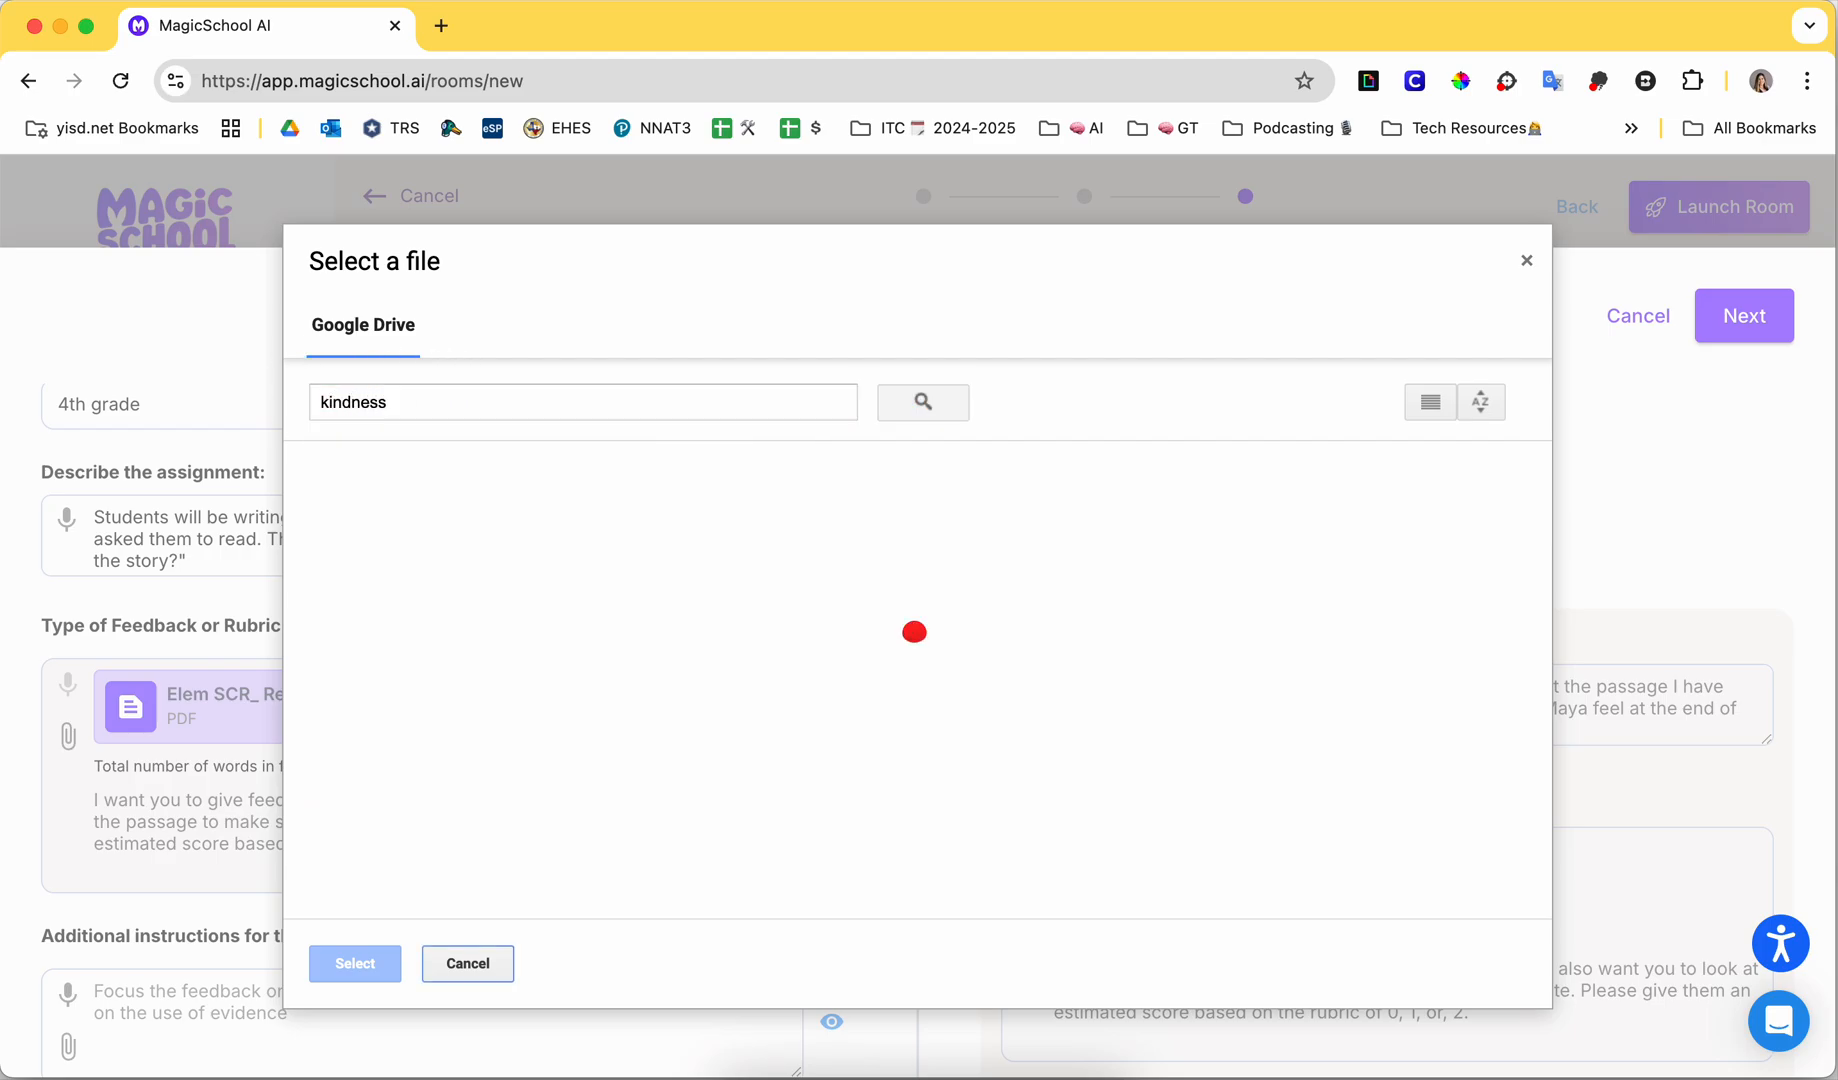
{"action": "left_click", "coordinate": [418, 536]}
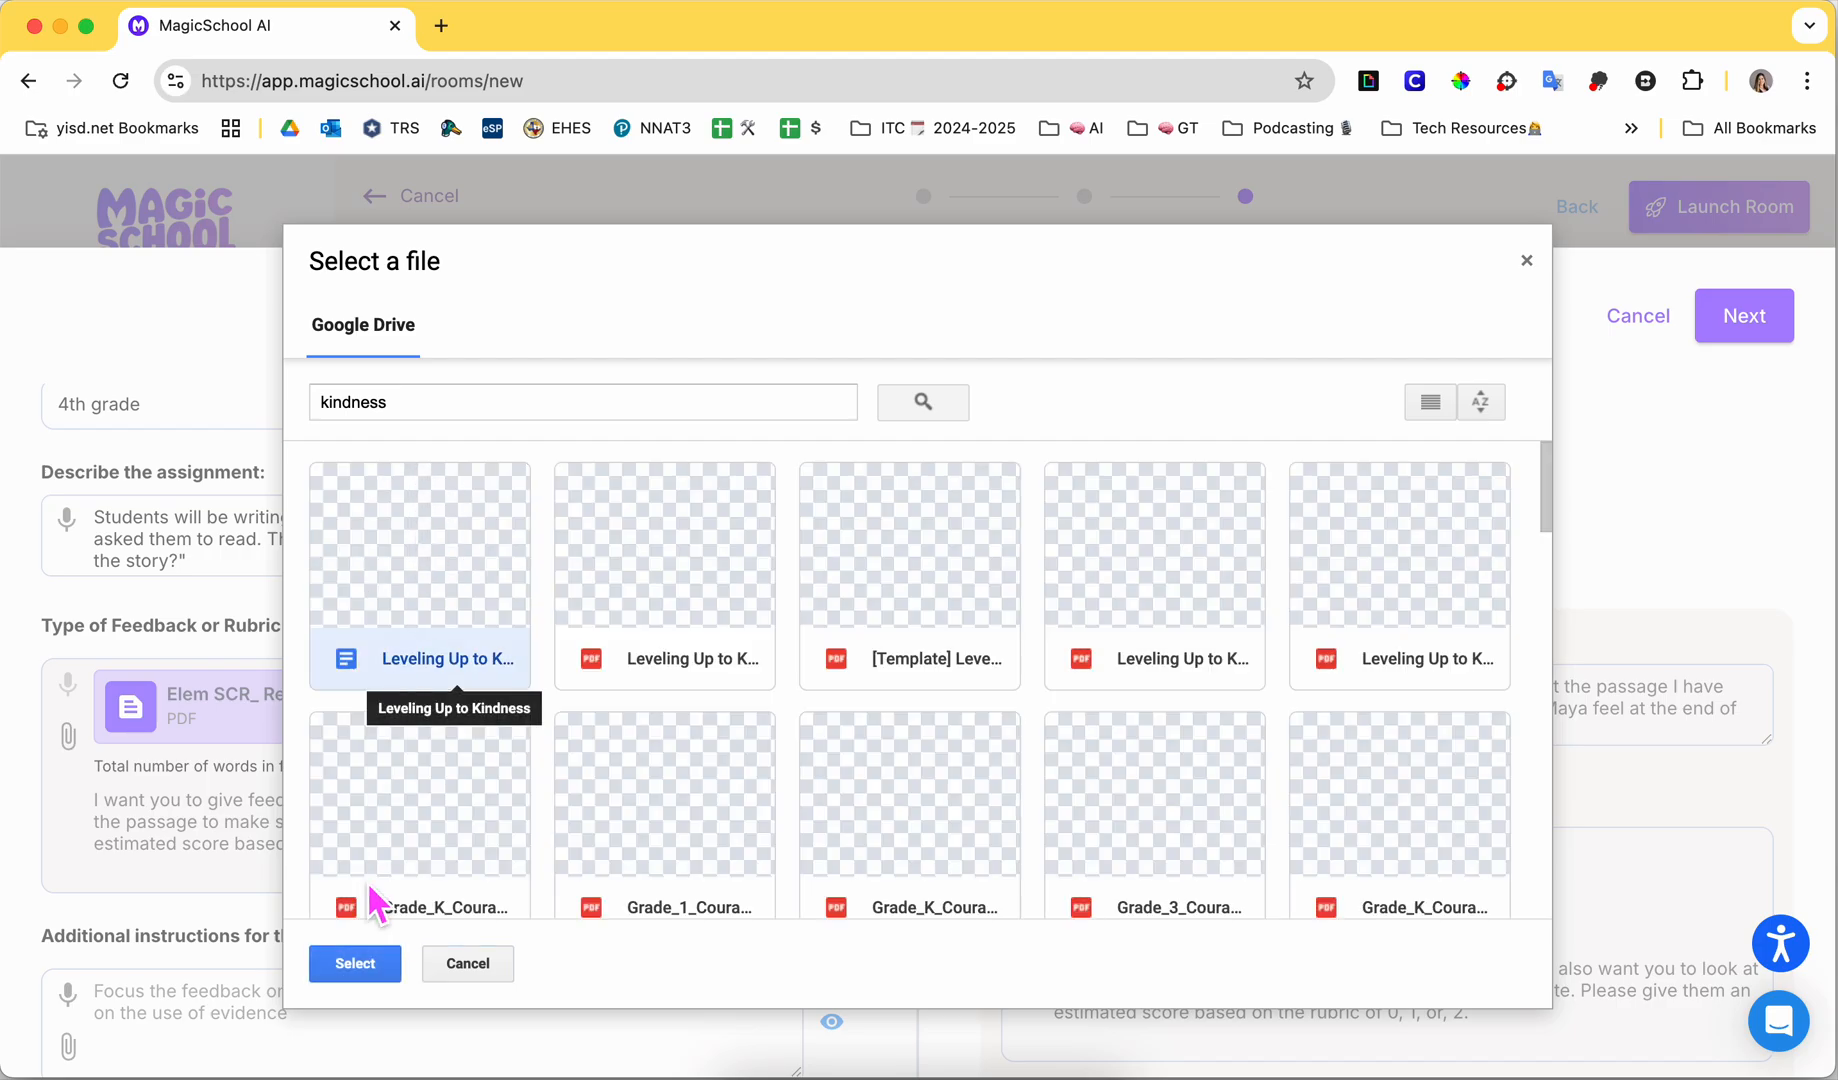
{"action": "left_click", "coordinate": [354, 965]}
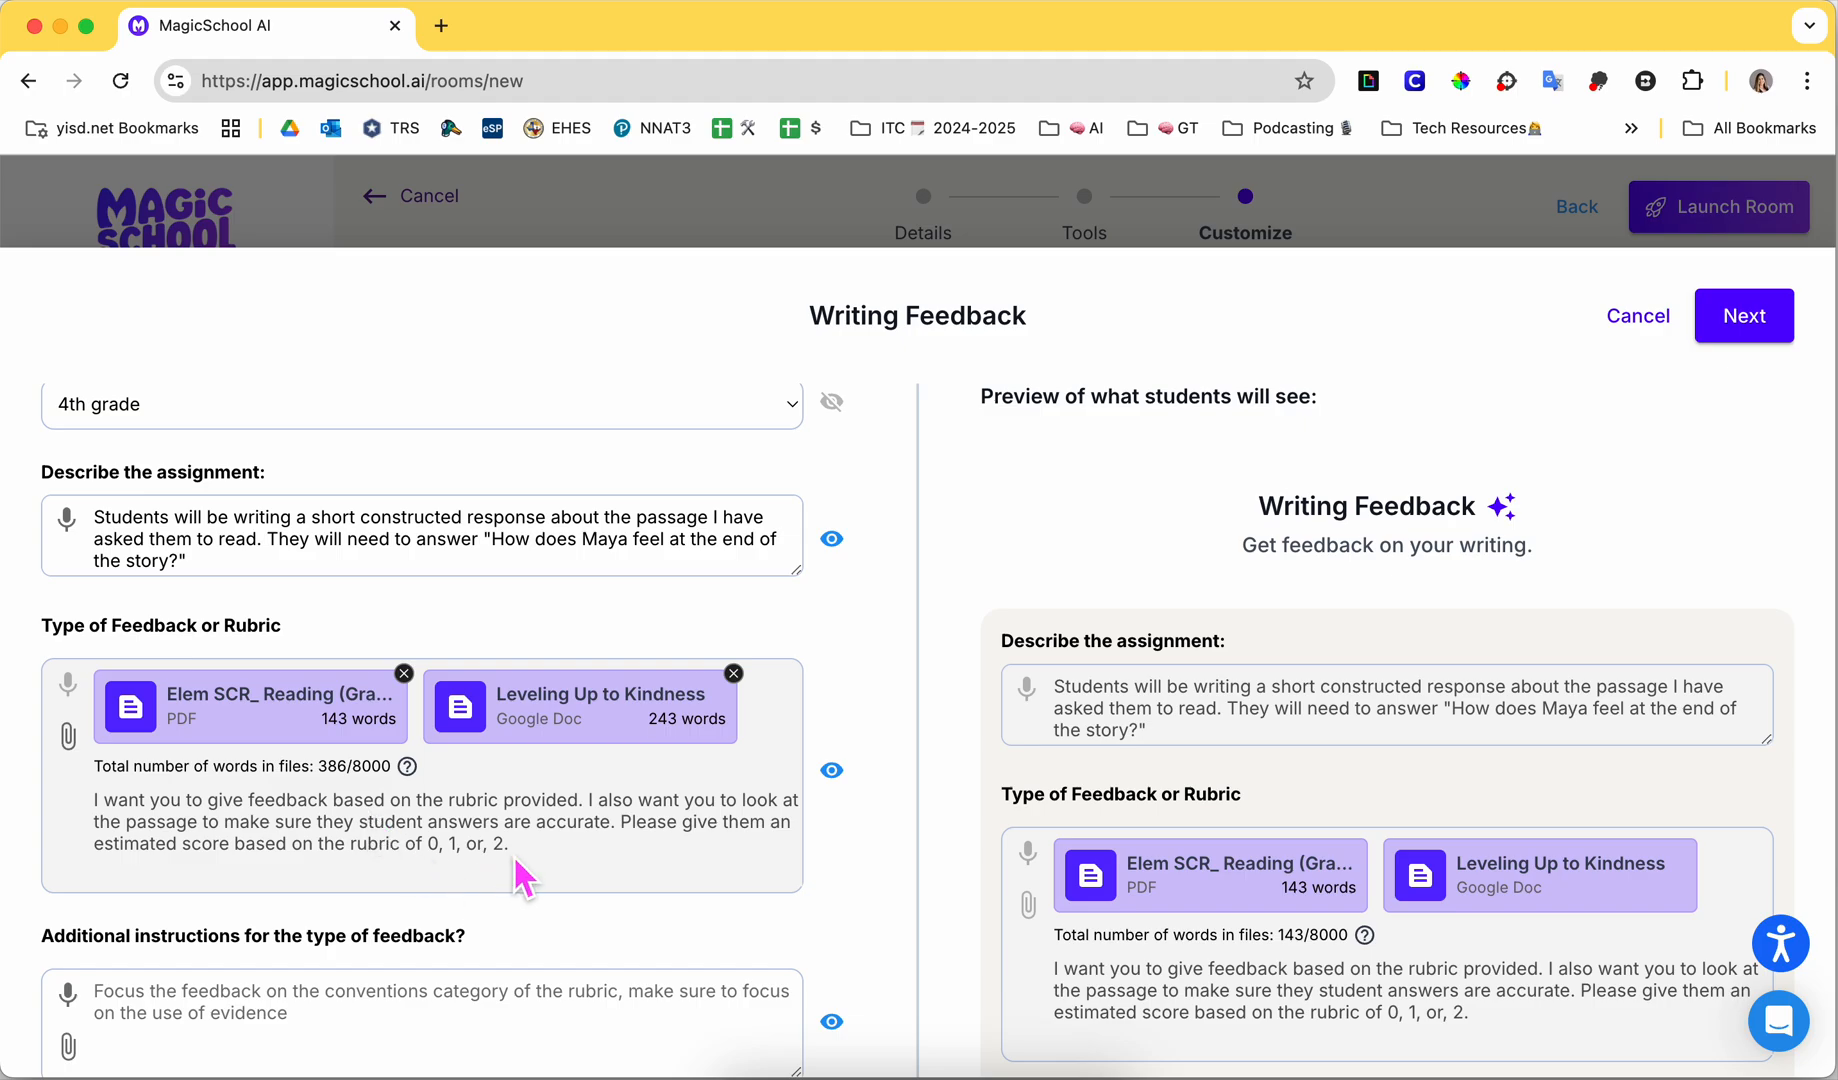
Step: Check the assignment description's student visibility and examine how the fields appear in the student preview
{"action": "scroll", "coordinate": [518, 875], "scroll_direction": "down", "scroll_amount": 1}
{"action": "scroll", "coordinate": [522, 878], "scroll_direction": "down", "scroll_amount": 1}
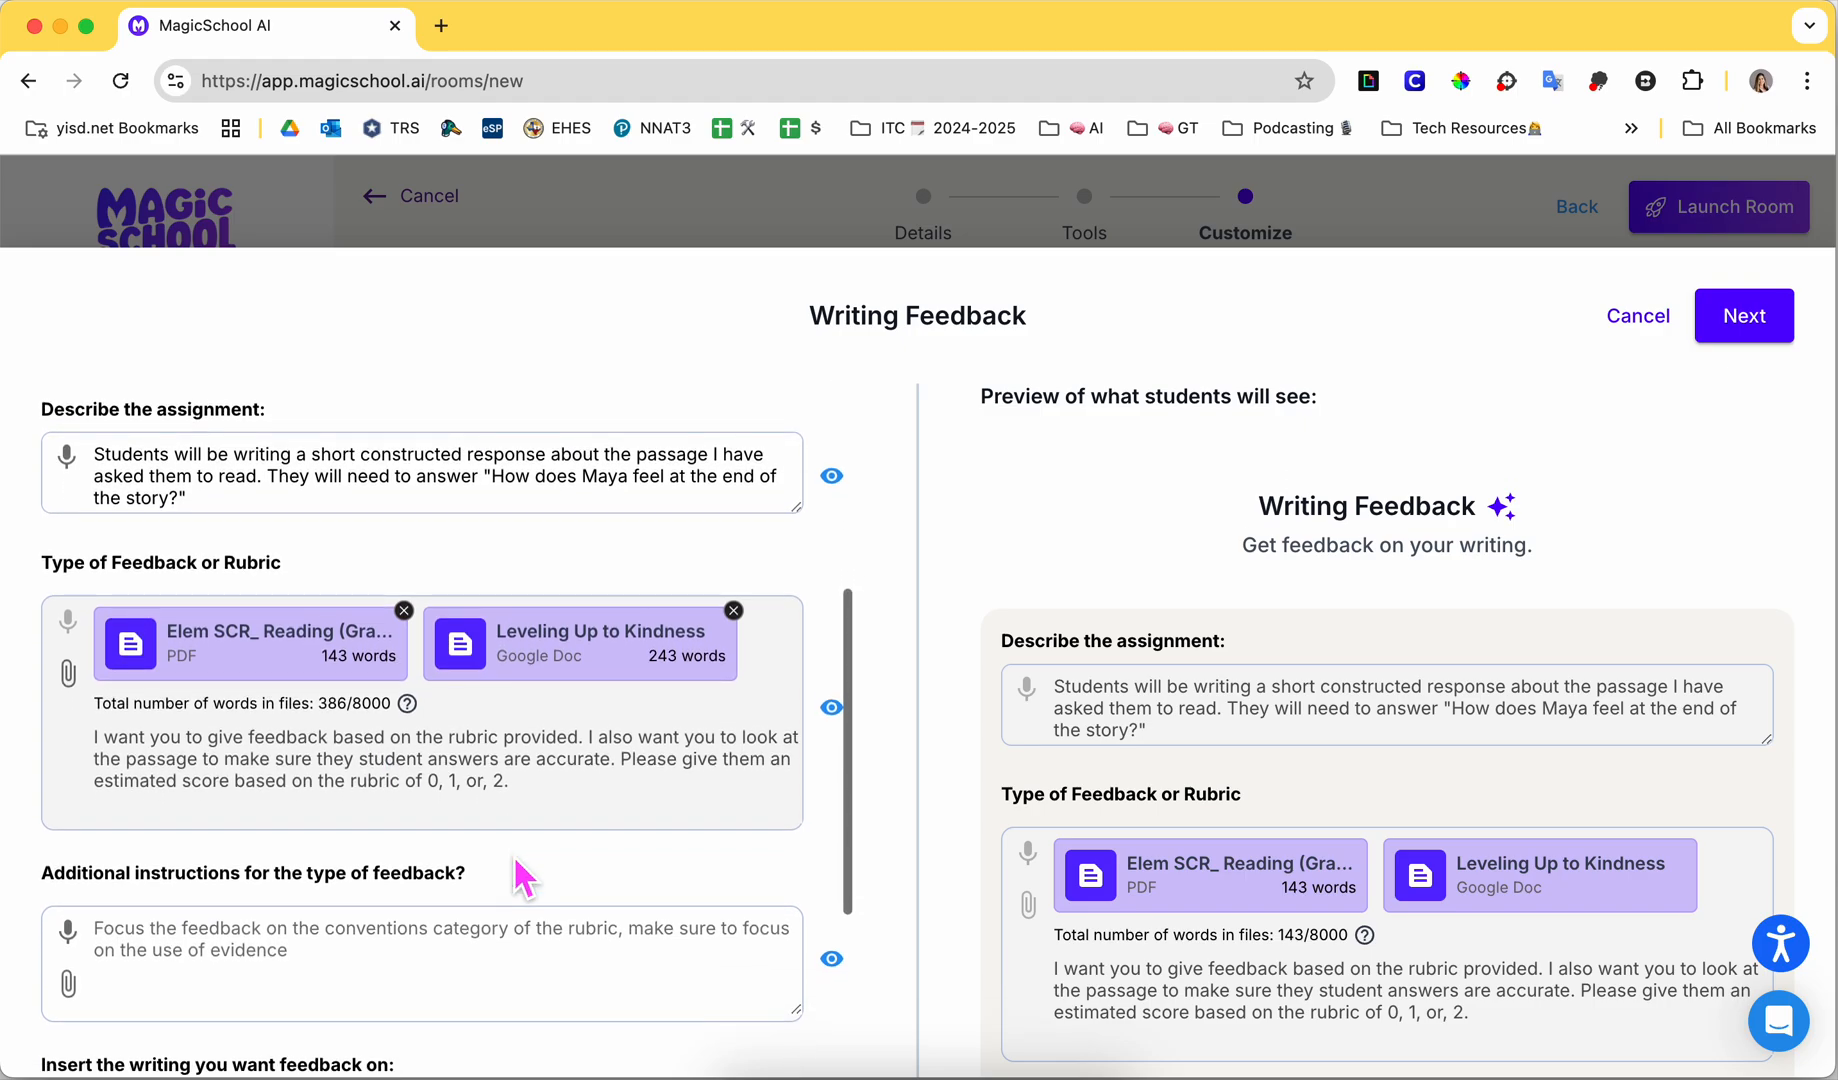
{"action": "left_click", "coordinate": [838, 480]}
{"action": "left_click", "coordinate": [838, 480]}
{"action": "scroll", "coordinate": [1052, 561], "scroll_direction": "down", "scroll_amount": 2}
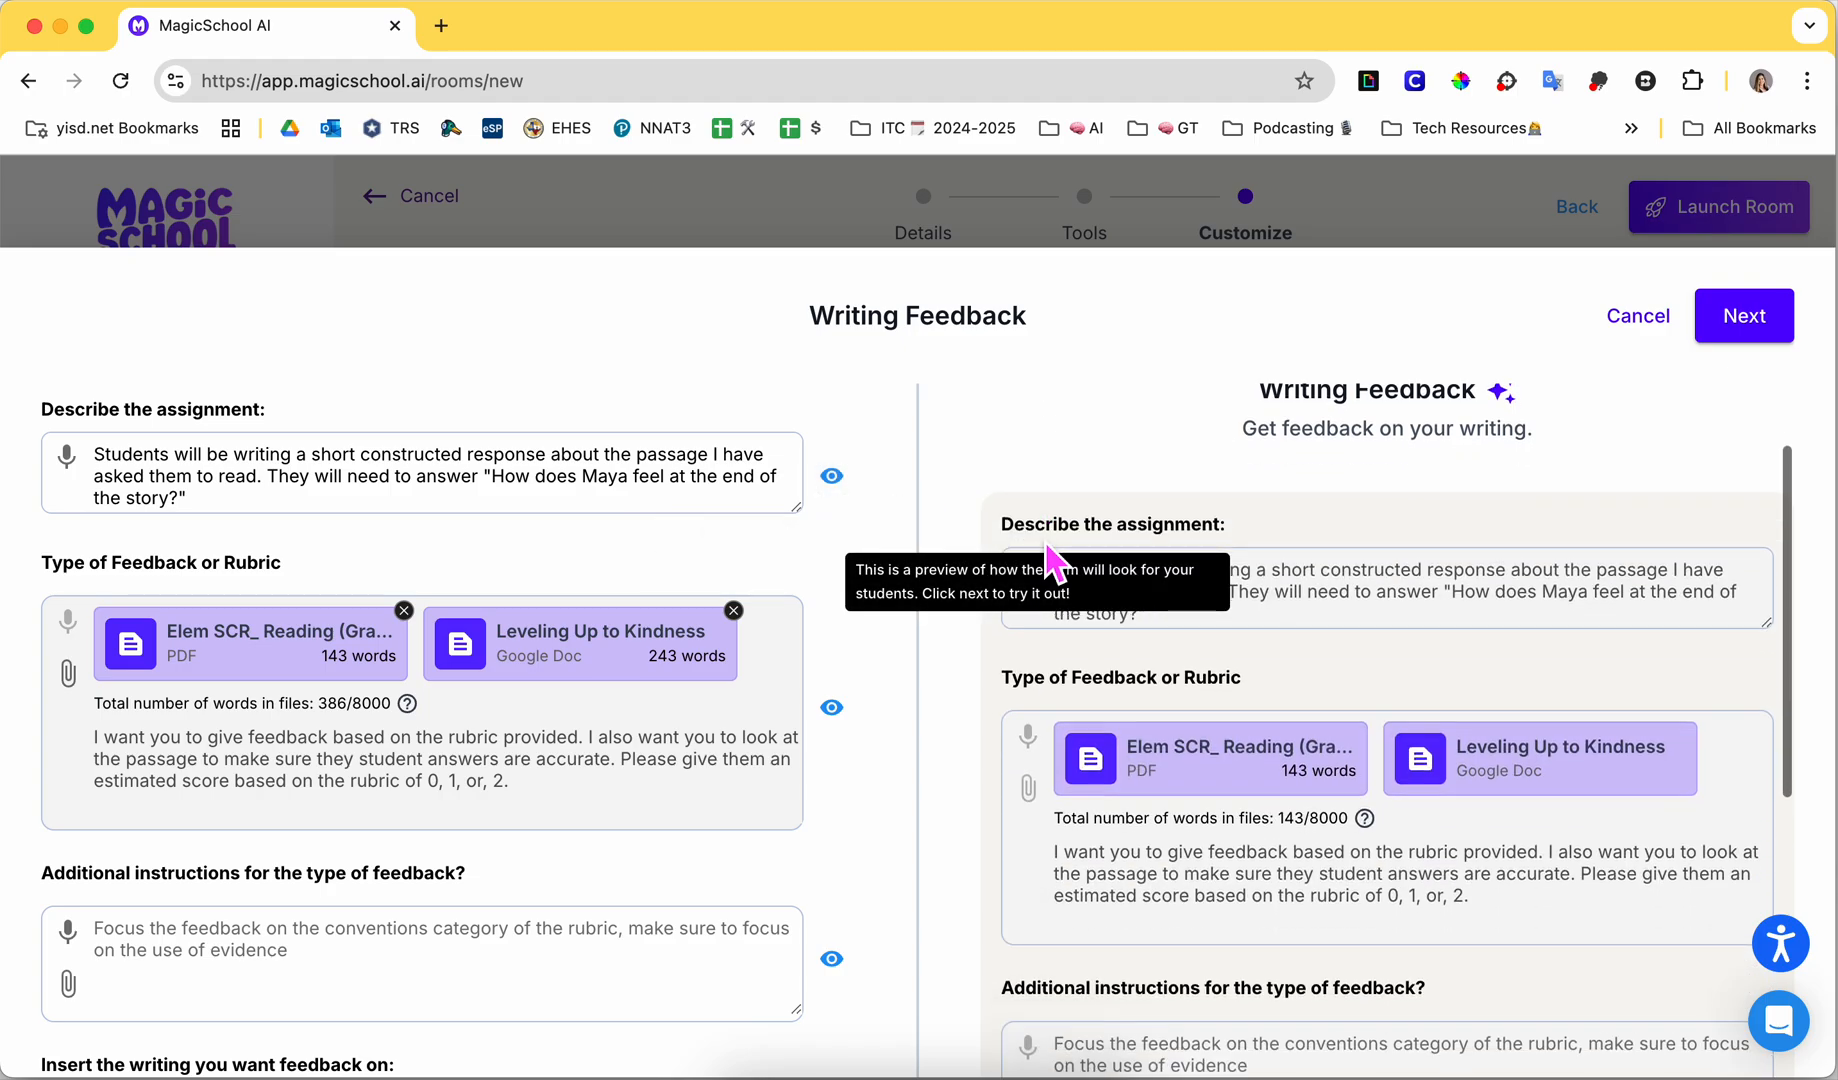
{"action": "scroll", "coordinate": [1231, 521], "scroll_direction": "up", "scroll_amount": 2}
{"action": "scroll", "coordinate": [1305, 574], "scroll_direction": "down", "scroll_amount": 2}
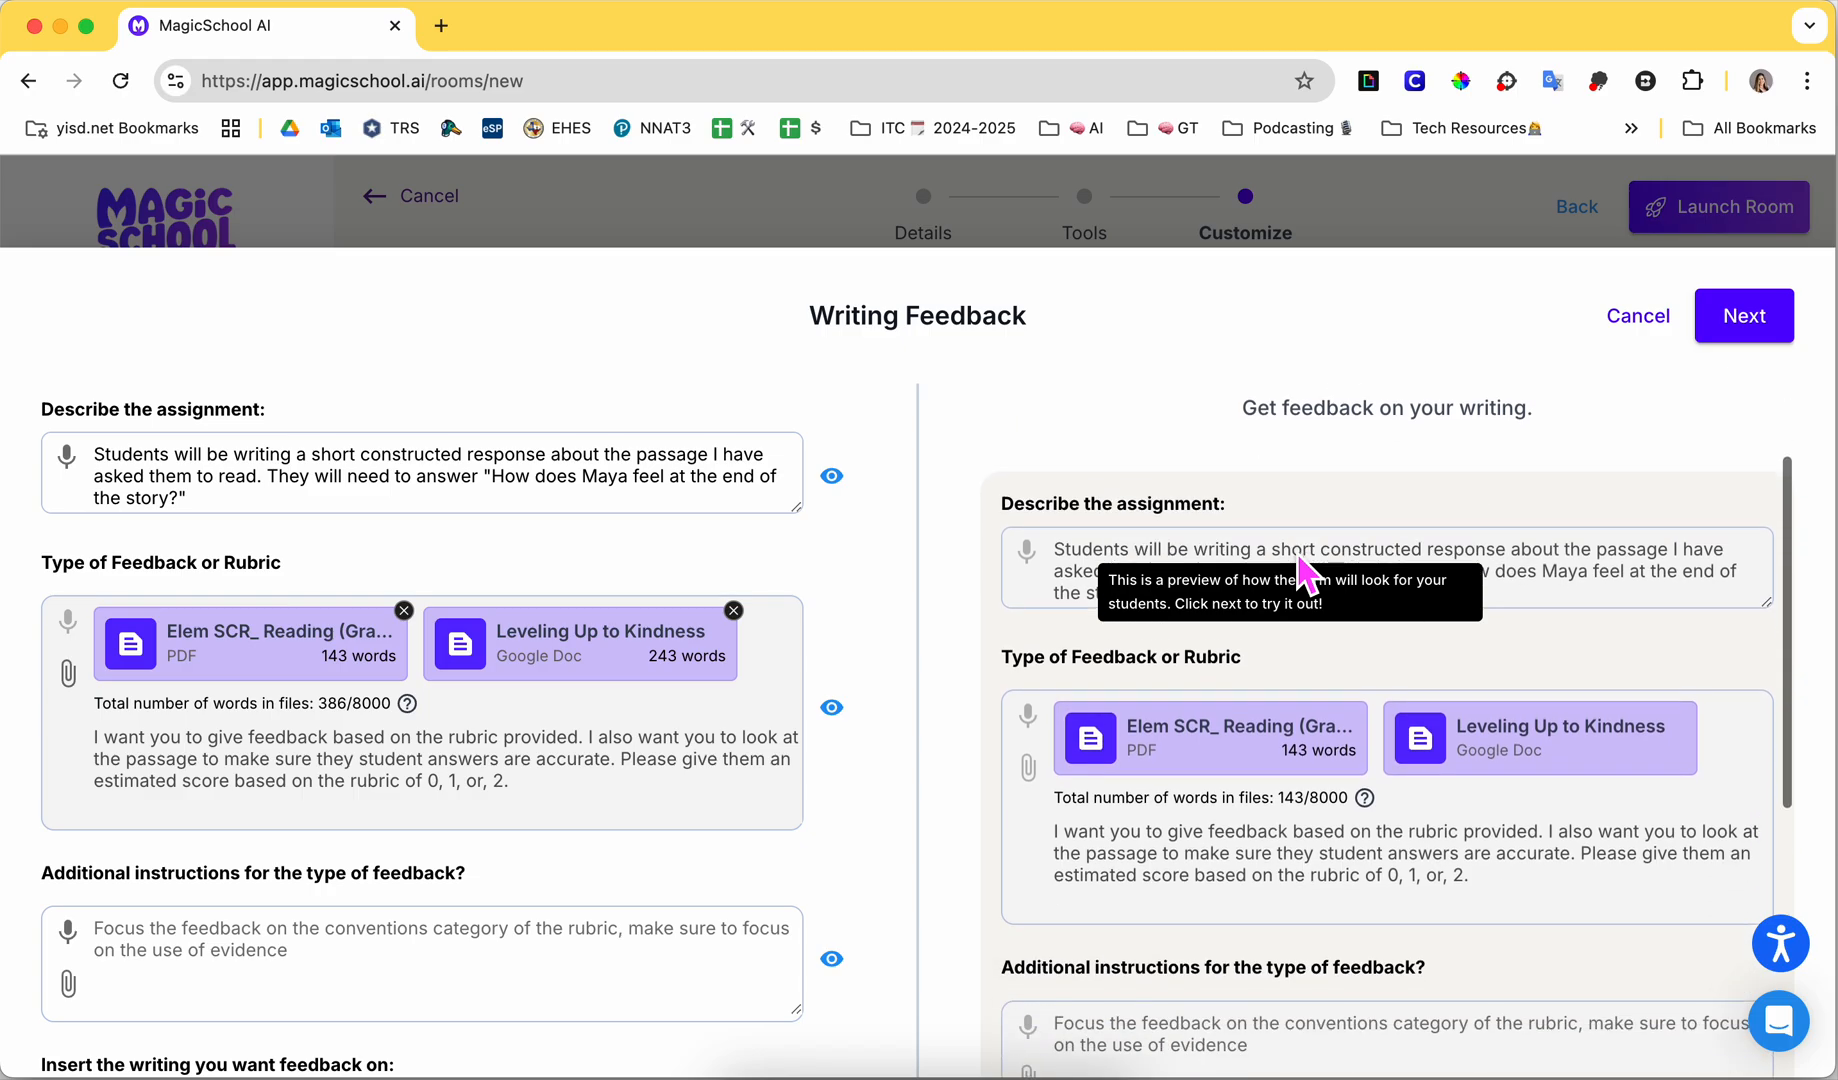
{"action": "scroll", "coordinate": [1305, 574], "scroll_direction": "down", "scroll_amount": 1}
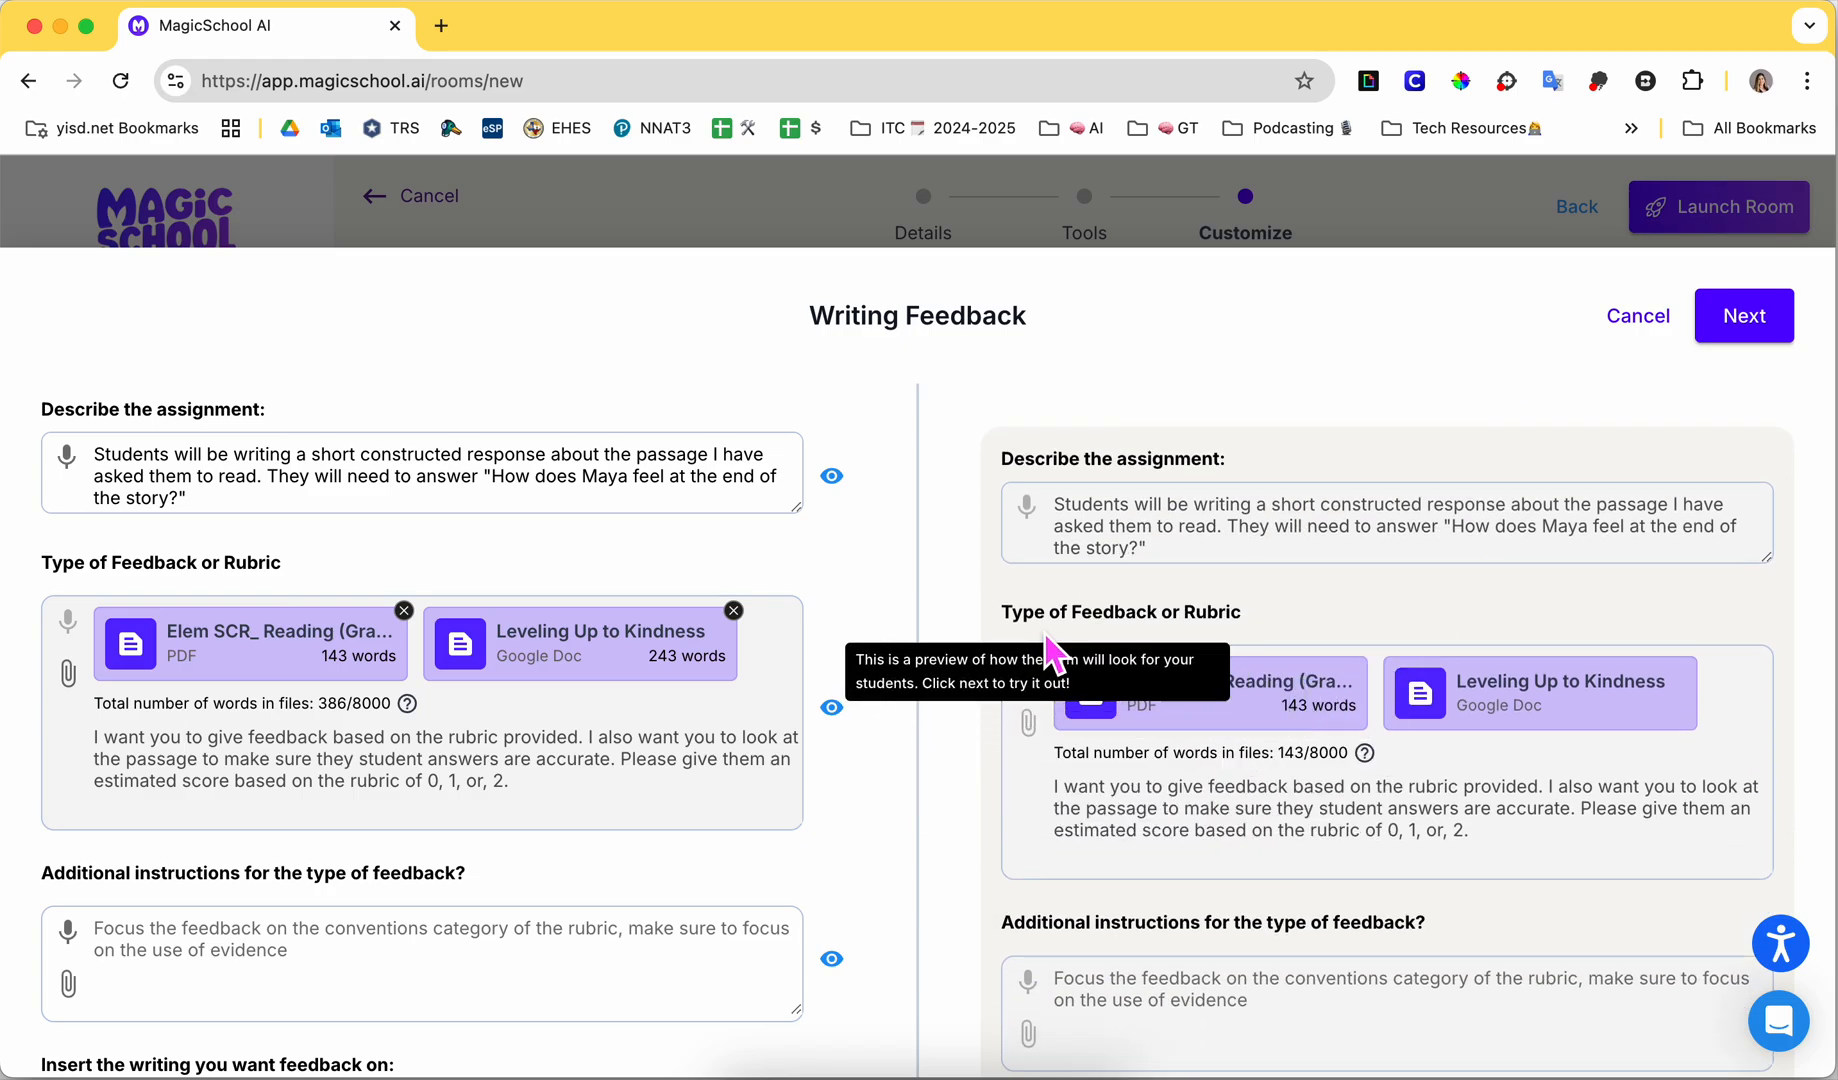
Step: Hide the type of feedback or rubric field and the additional instructions field from students
{"action": "left_click", "coordinate": [833, 709]}
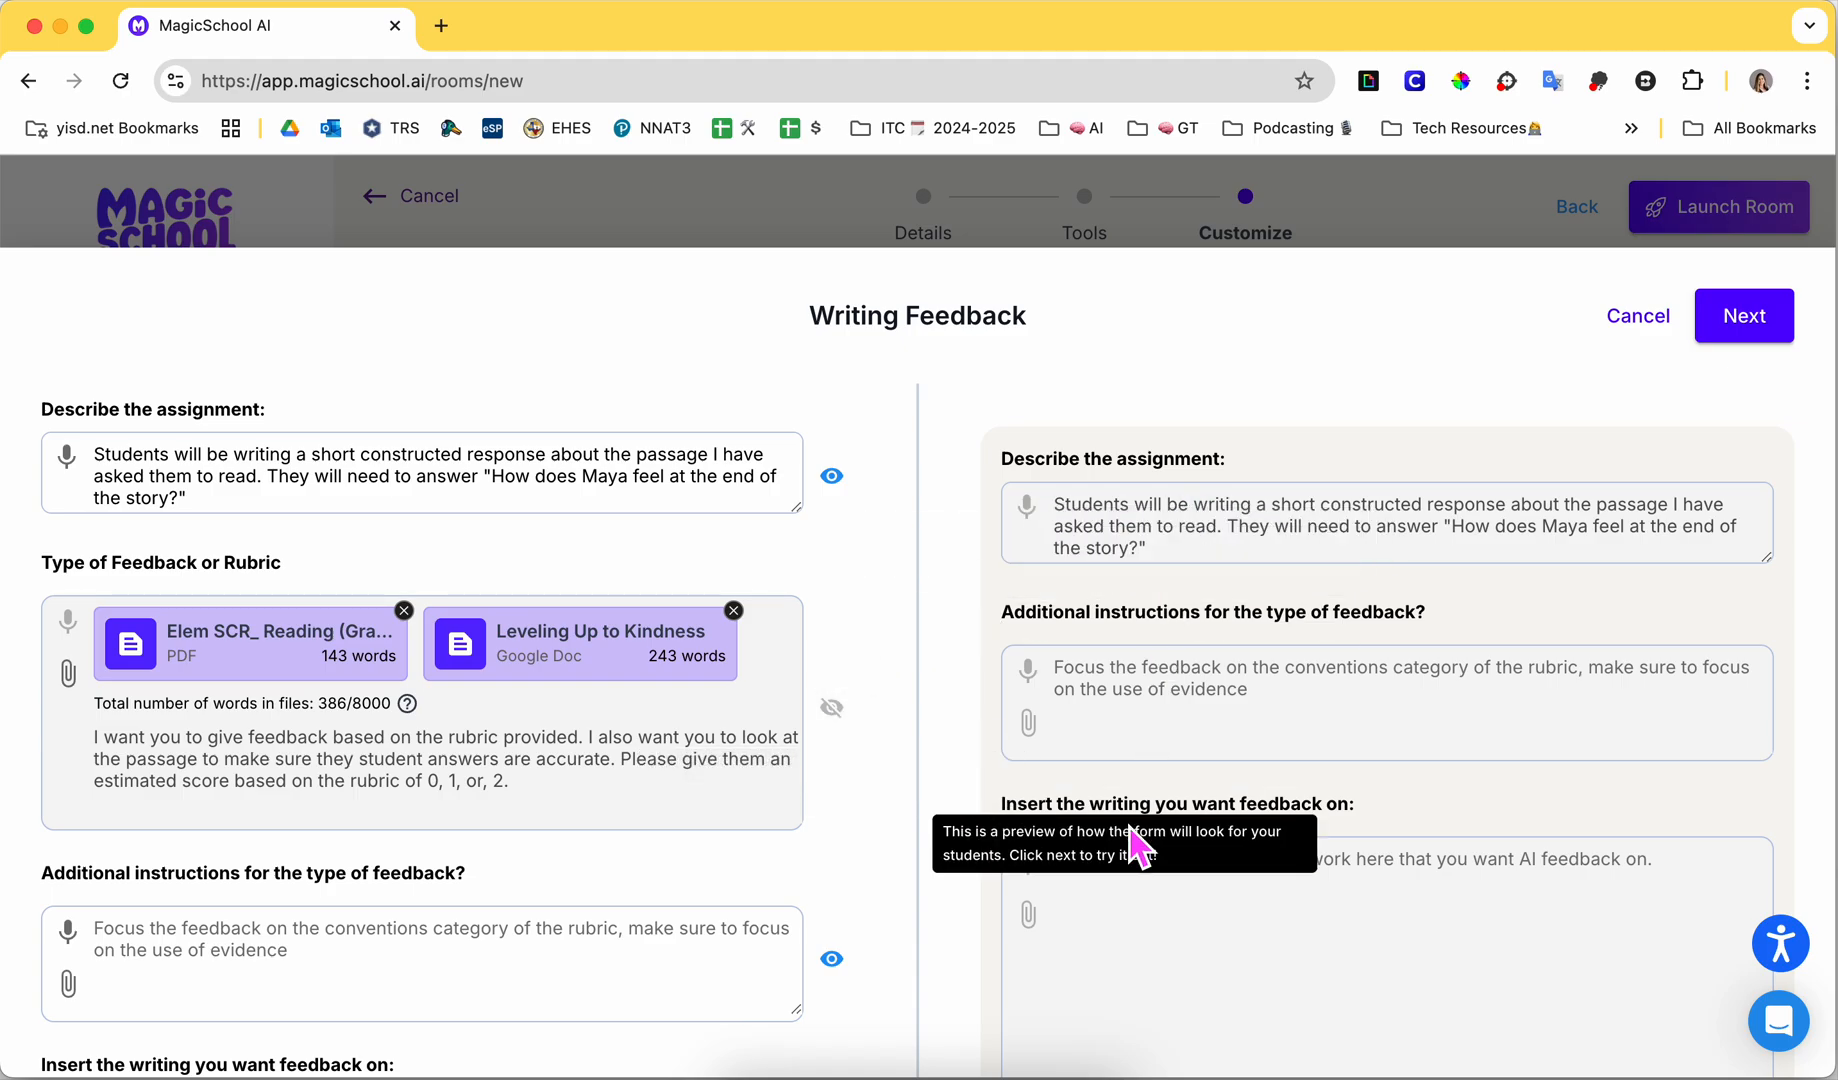
{"action": "scroll", "coordinate": [779, 750], "scroll_direction": "down", "scroll_amount": 3}
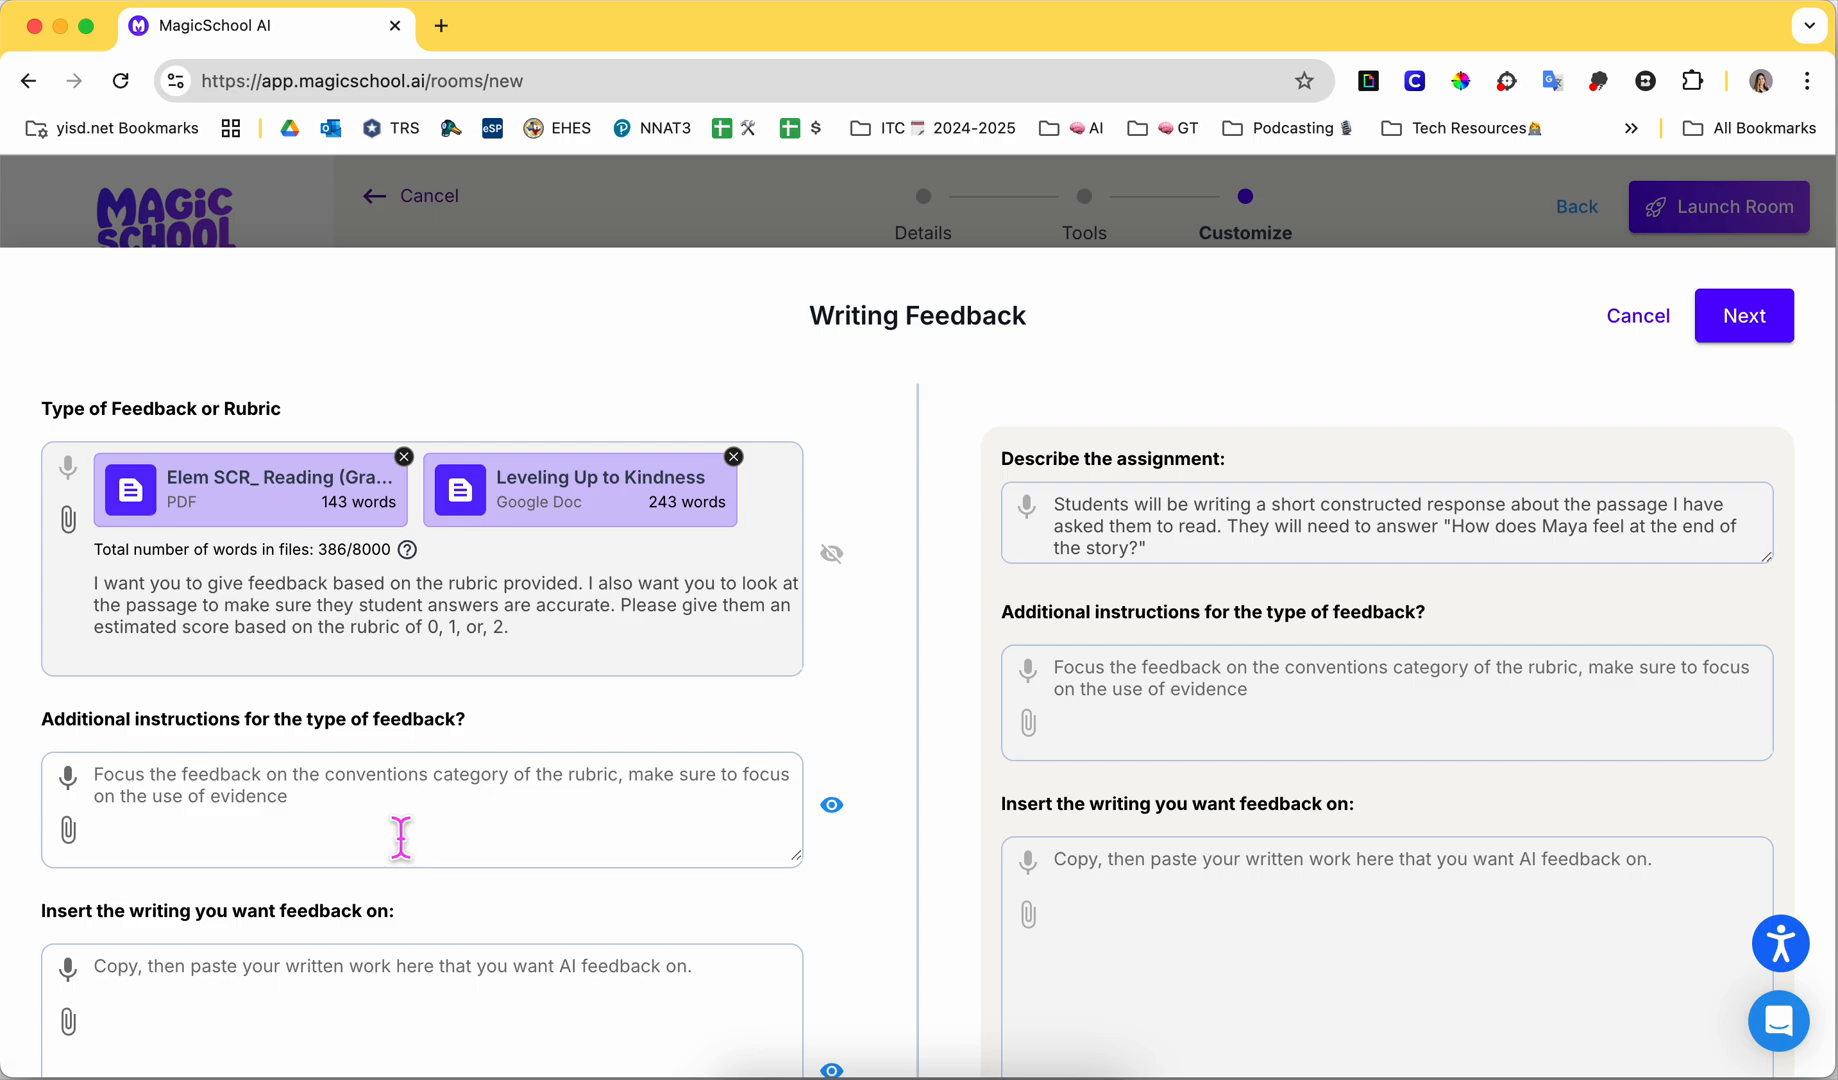
{"action": "left_click", "coordinate": [832, 806]}
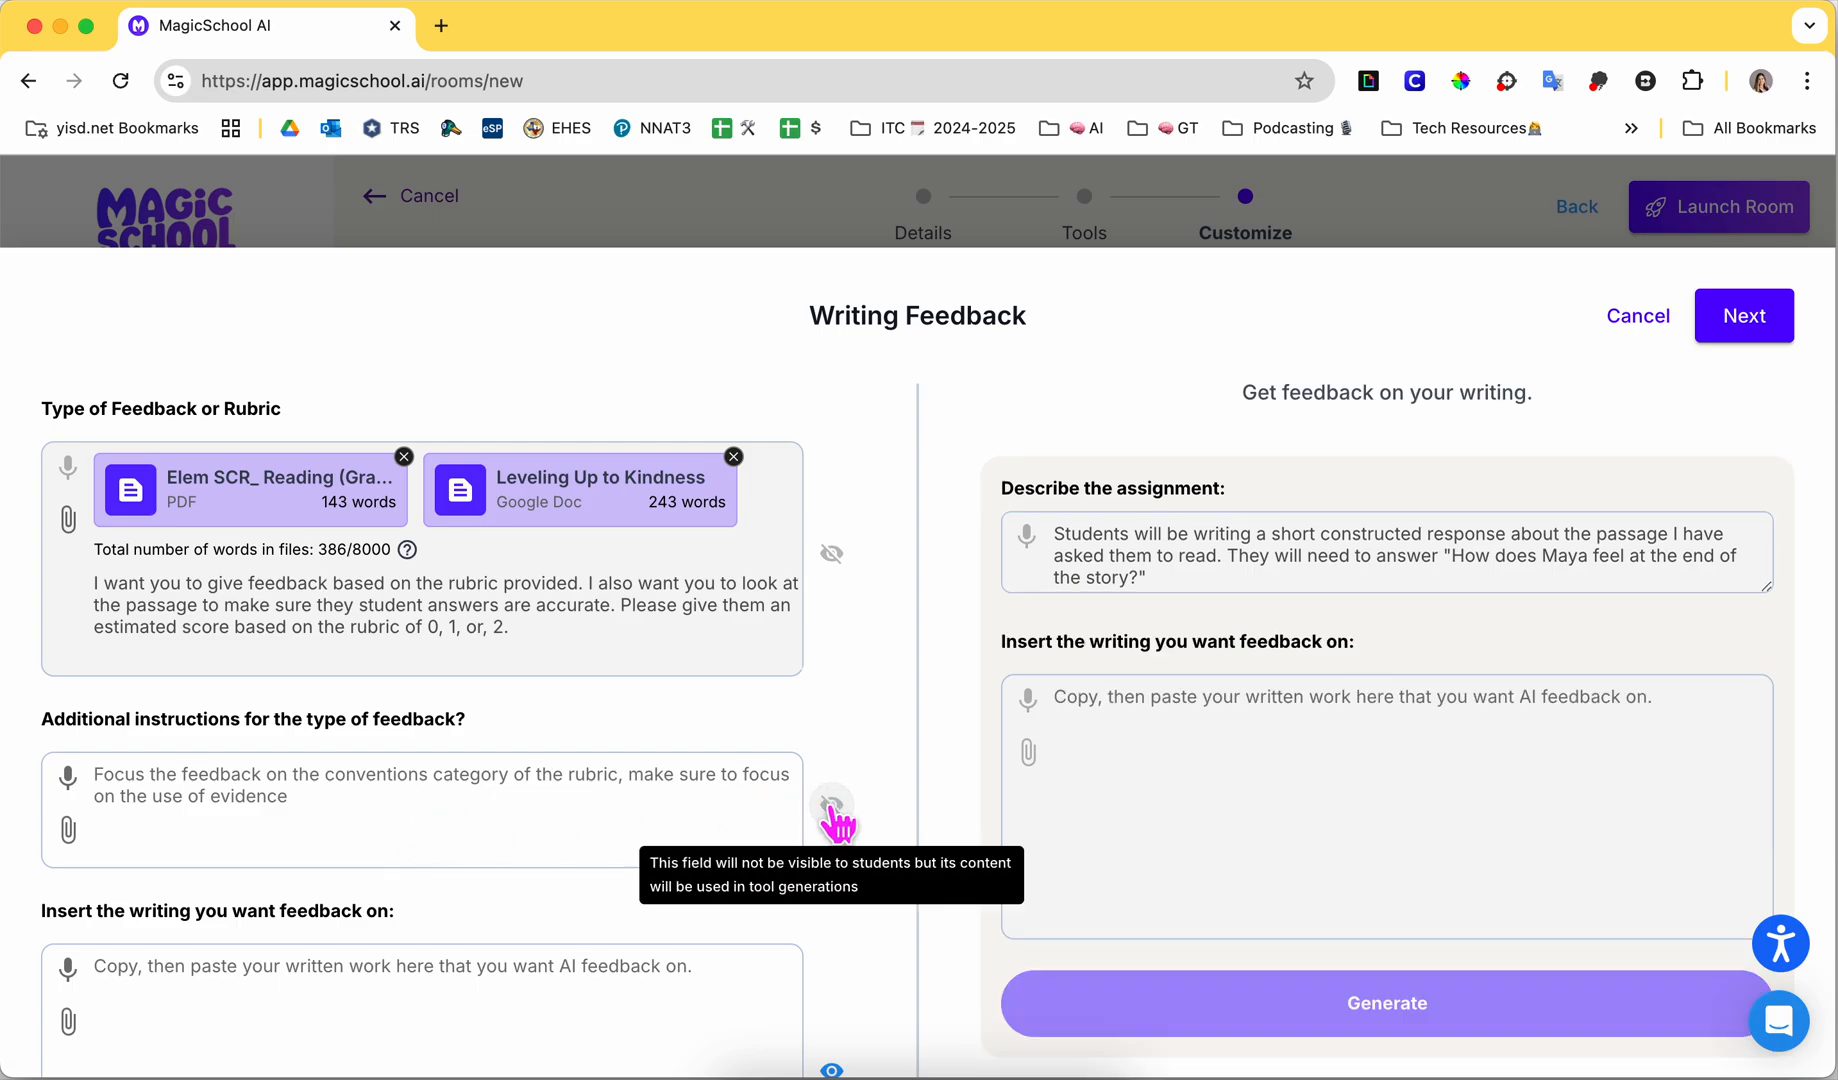
{"action": "scroll", "coordinate": [656, 903], "scroll_direction": "down", "scroll_amount": 3}
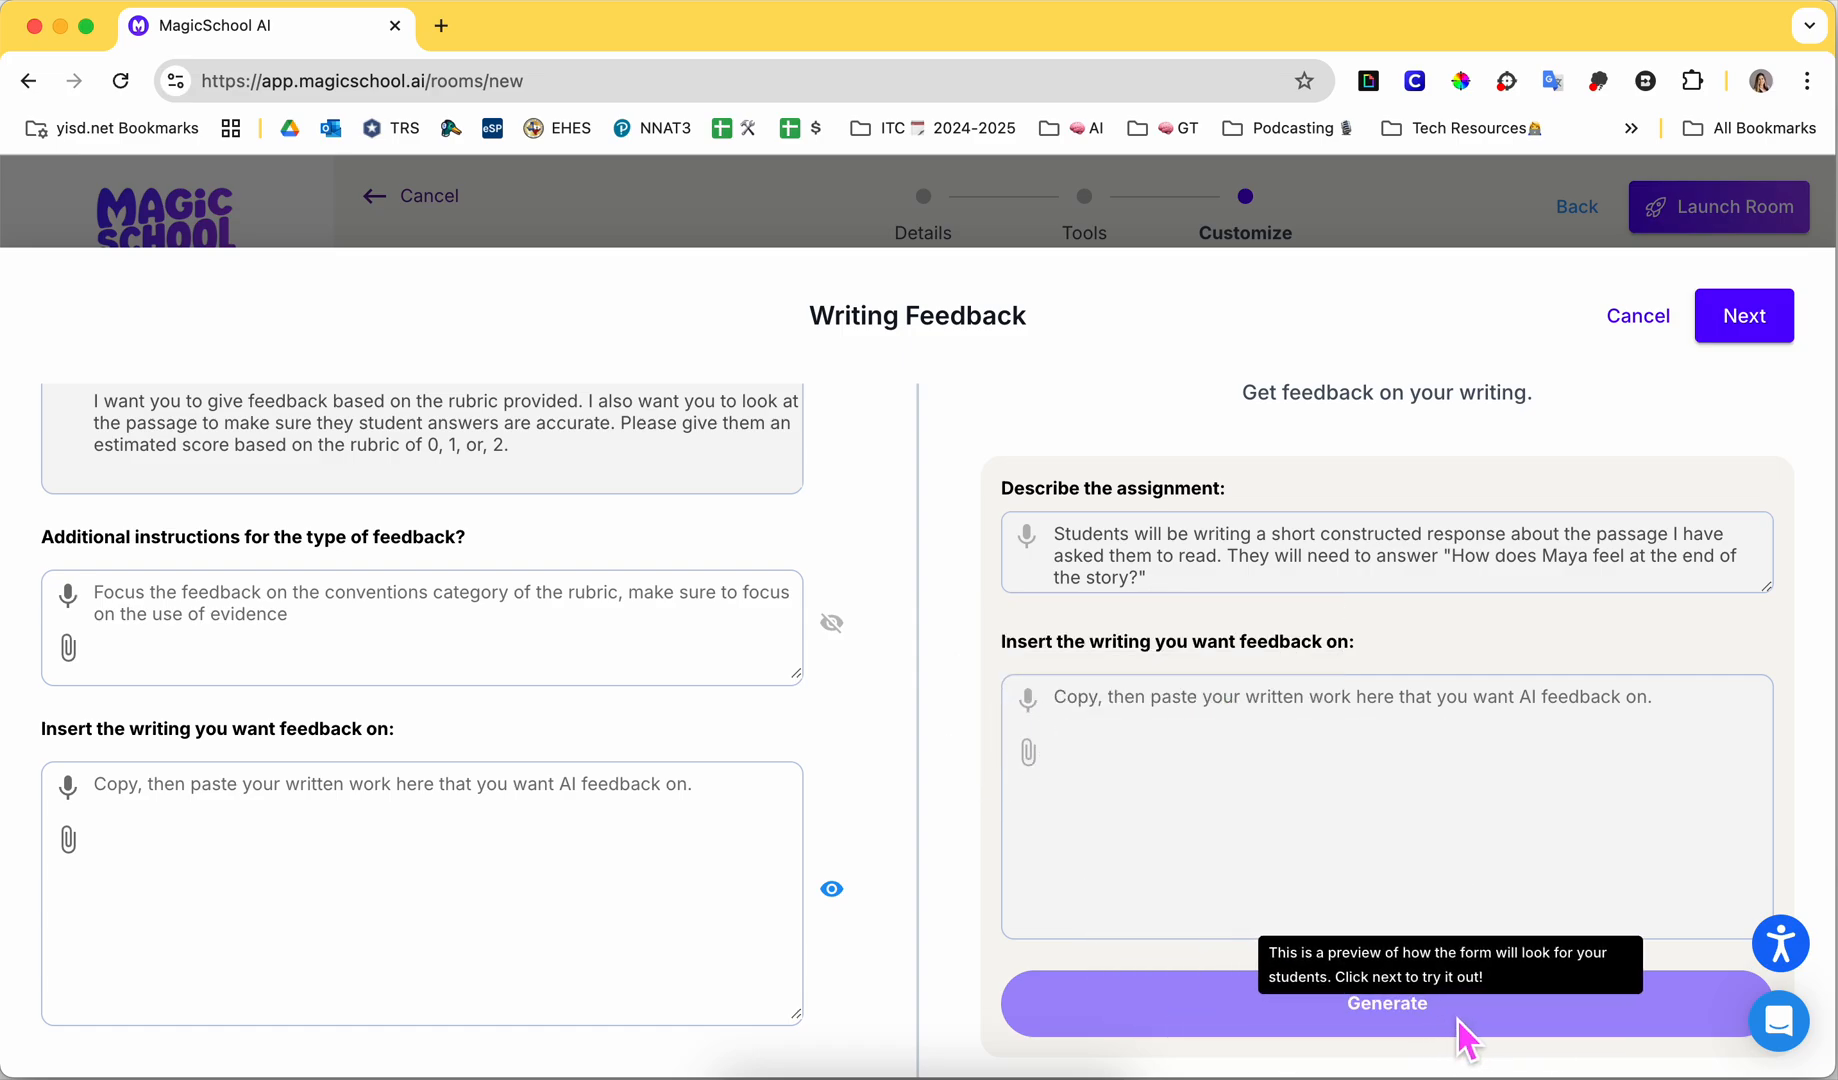
{"action": "scroll", "coordinate": [1595, 598], "scroll_direction": "up", "scroll_amount": 3}
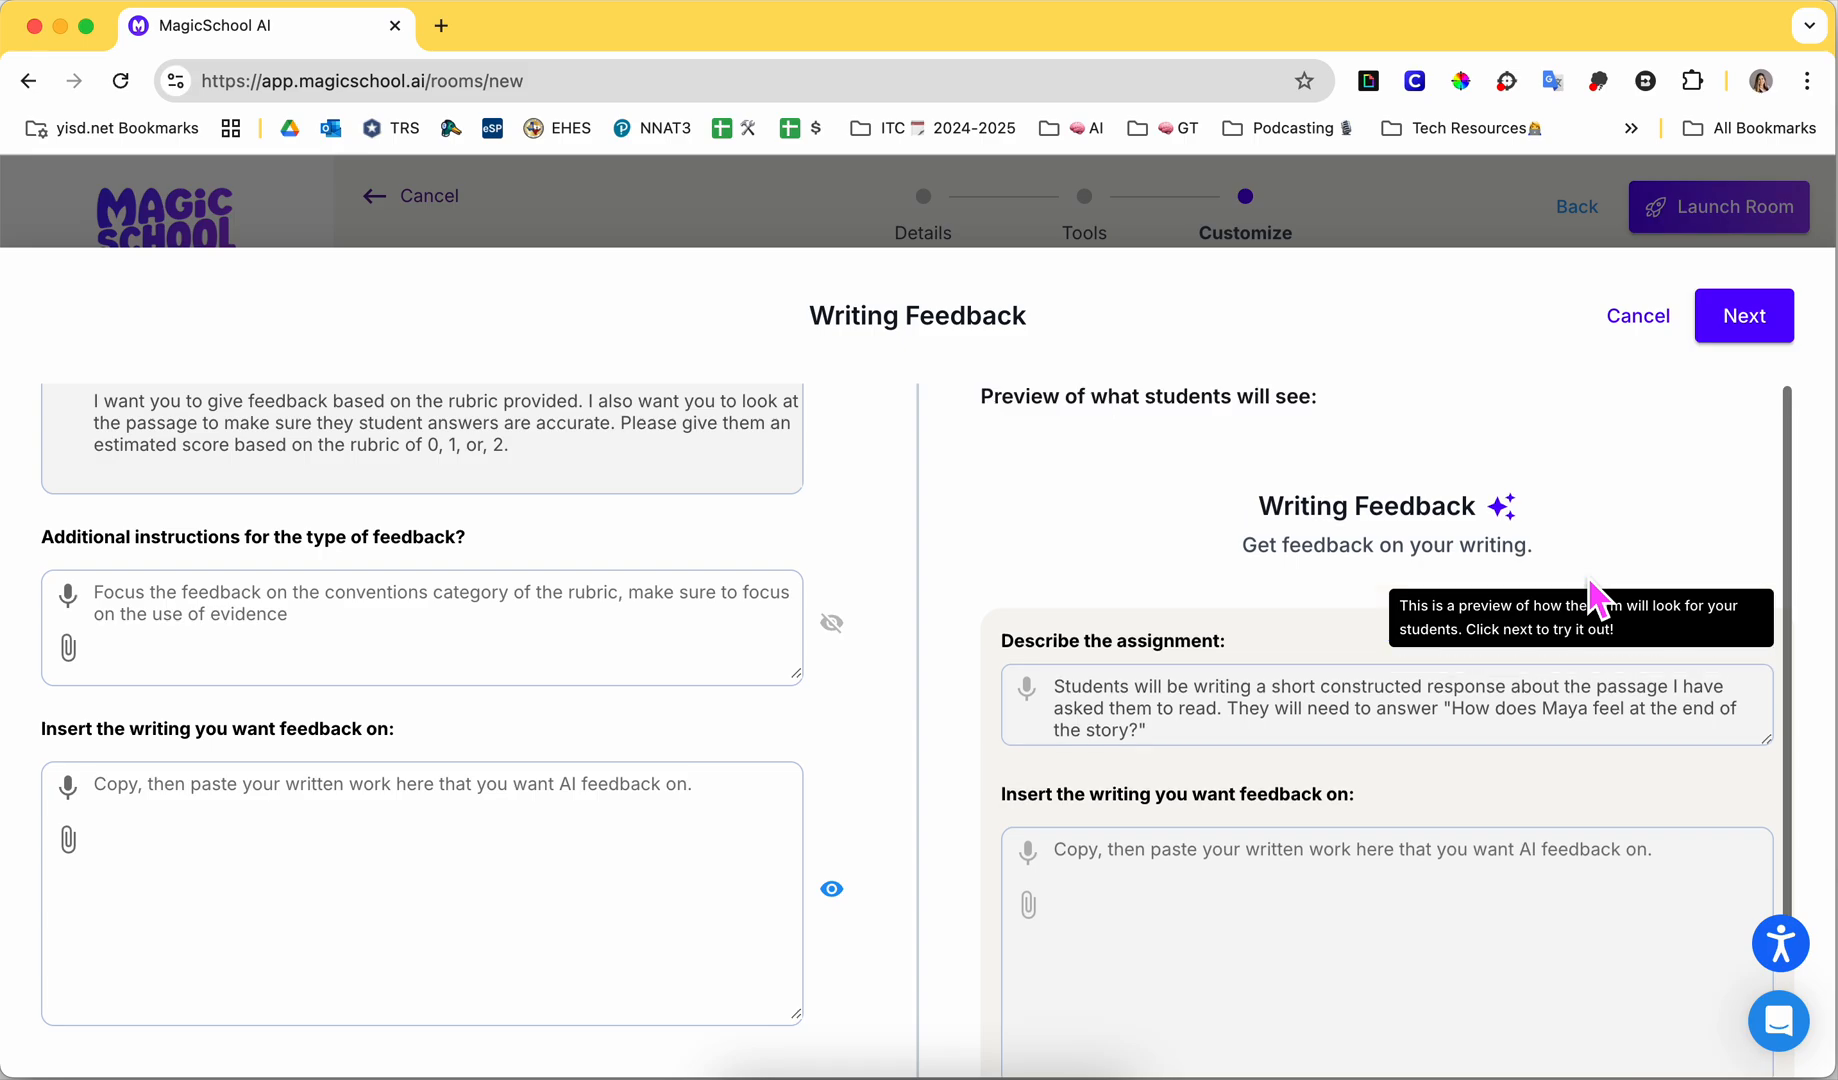
Step: Proceed to the customization test, review the student form, and finish customizing the Writing Feedback tool
{"action": "left_click", "coordinate": [1742, 318]}
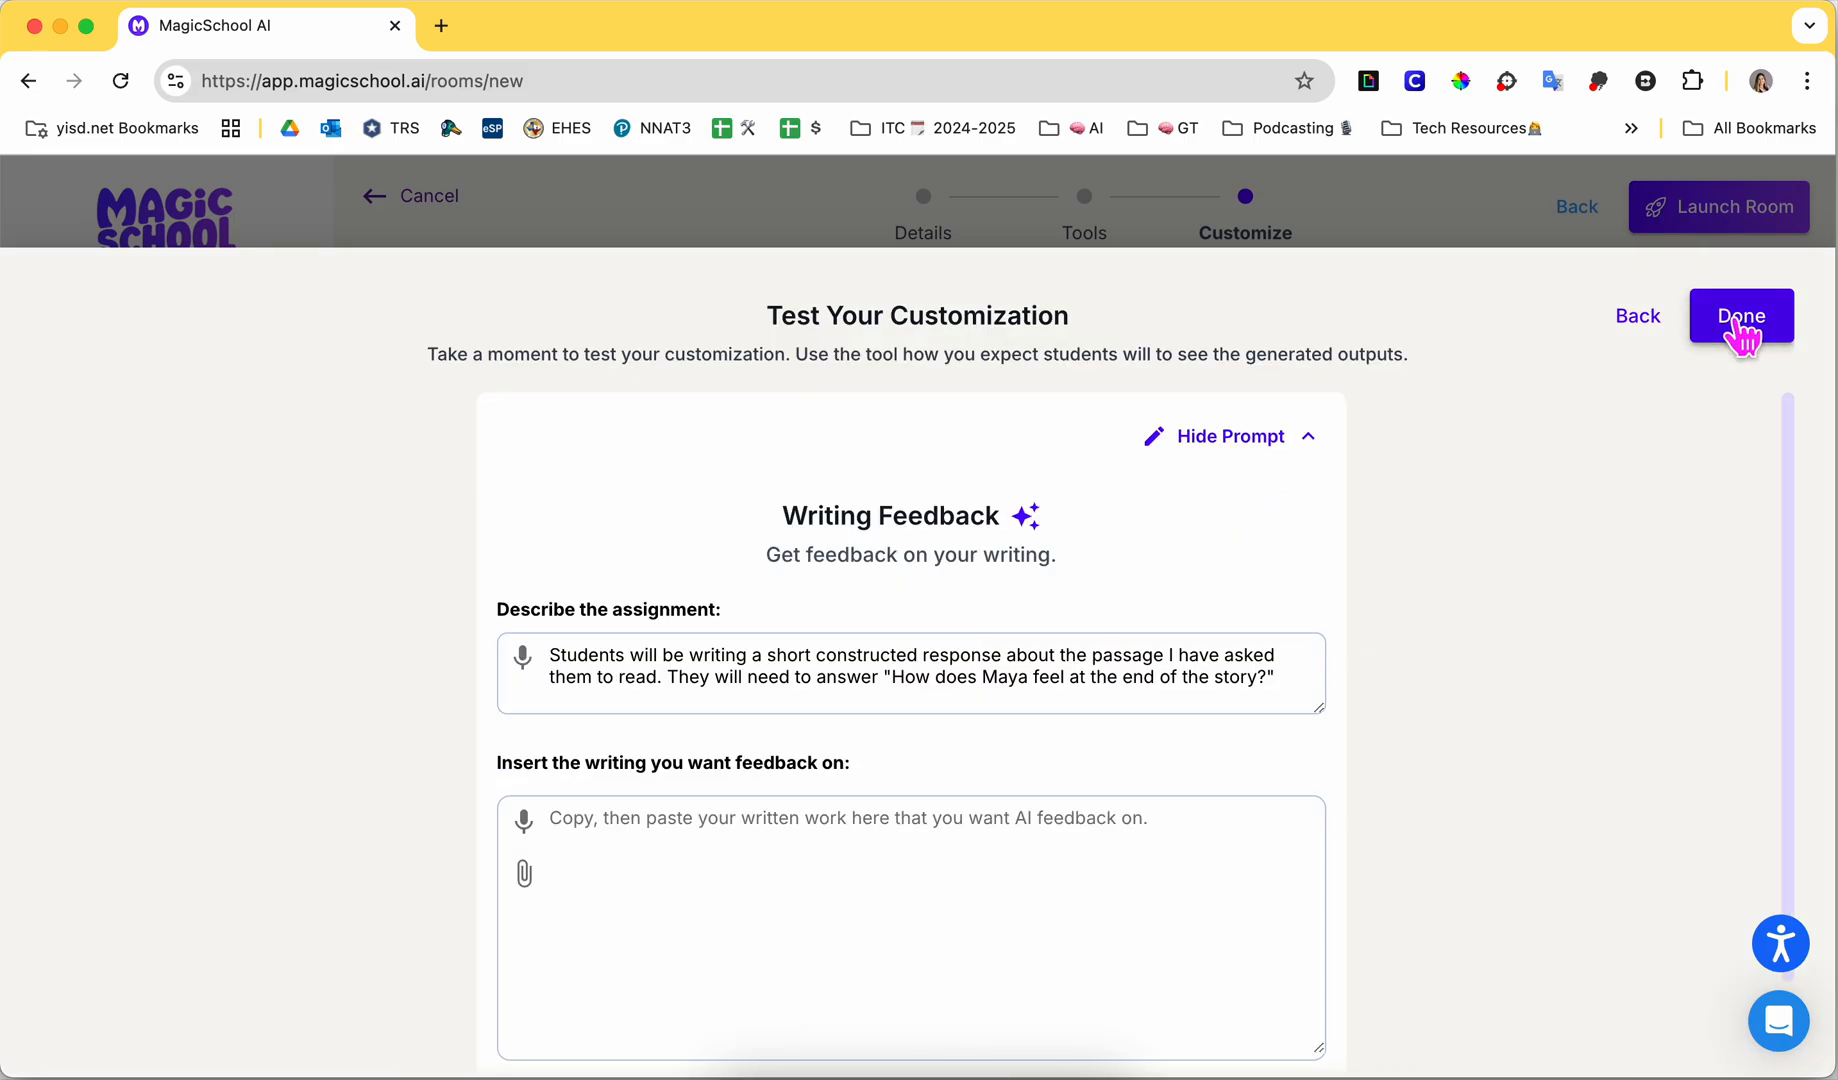
{"action": "scroll", "coordinate": [1215, 780], "scroll_direction": "down", "scroll_amount": 1}
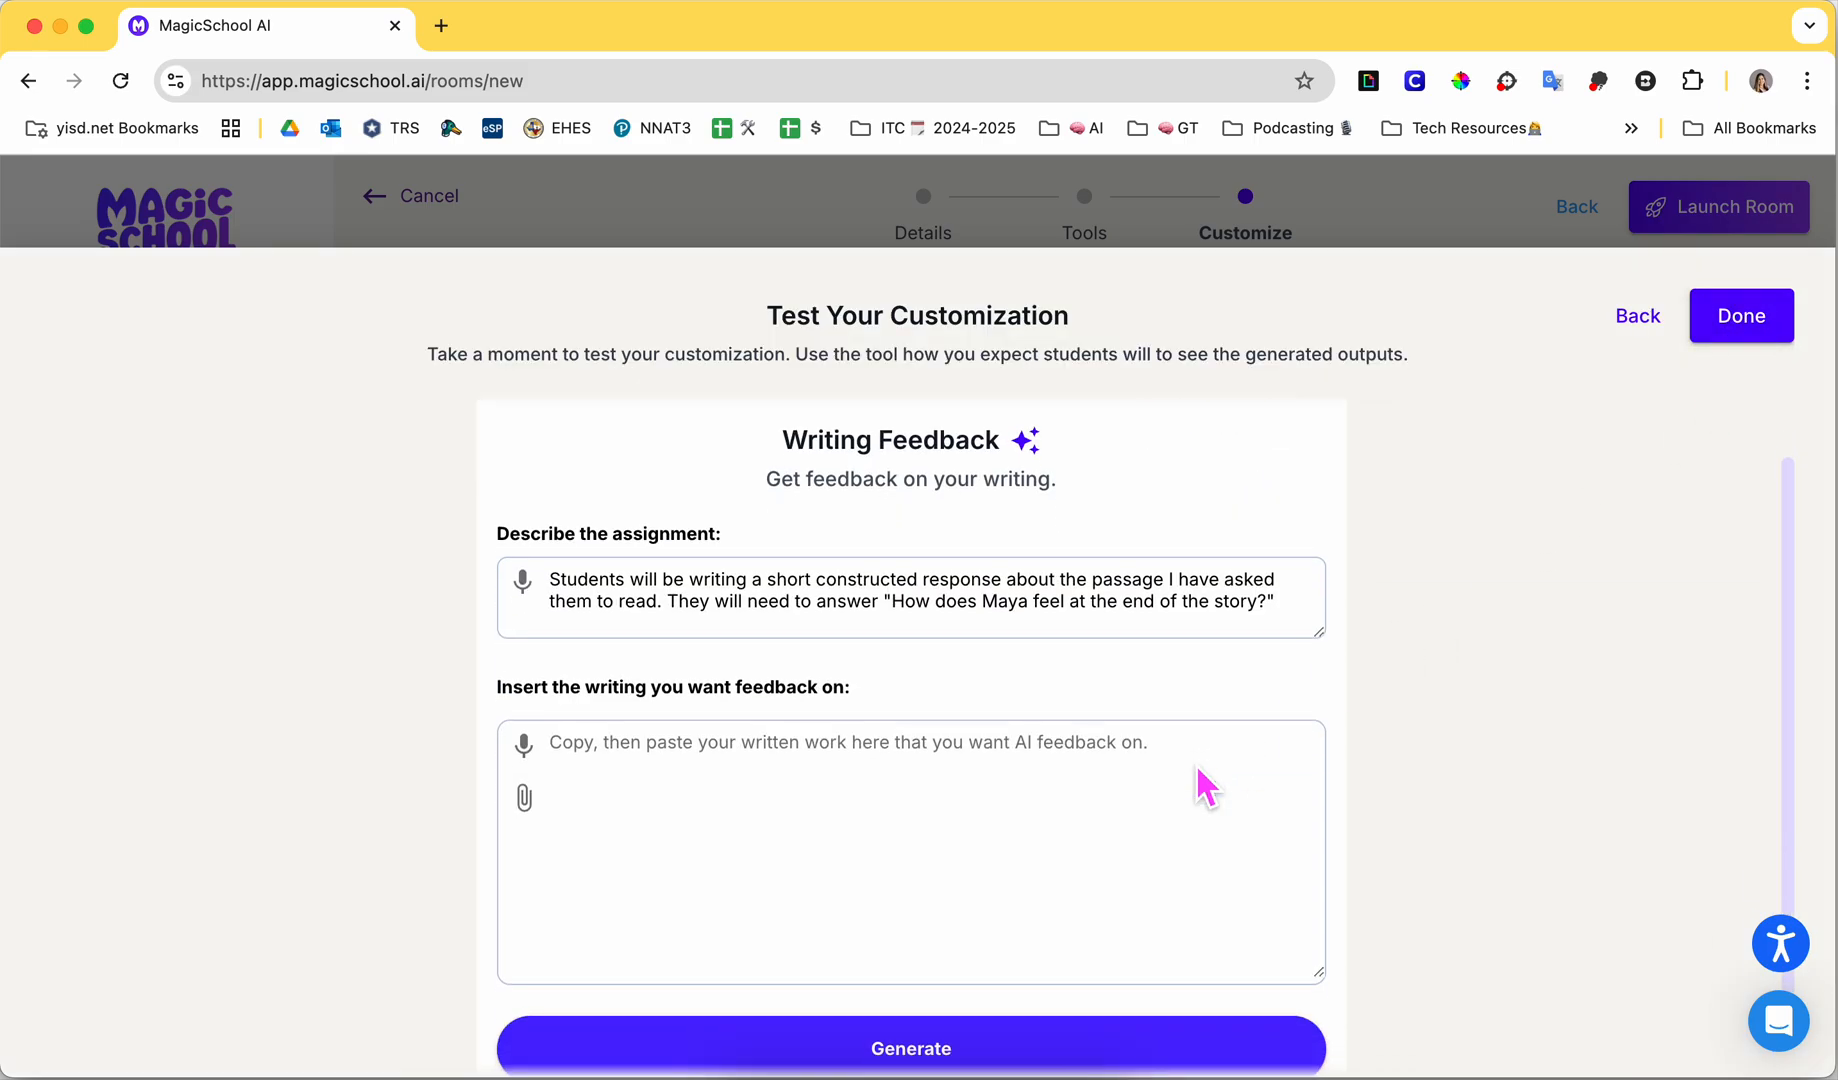
{"action": "scroll", "coordinate": [1205, 785], "scroll_direction": "down", "scroll_amount": 1}
{"action": "scroll", "coordinate": [1203, 780], "scroll_direction": "up", "scroll_amount": 2}
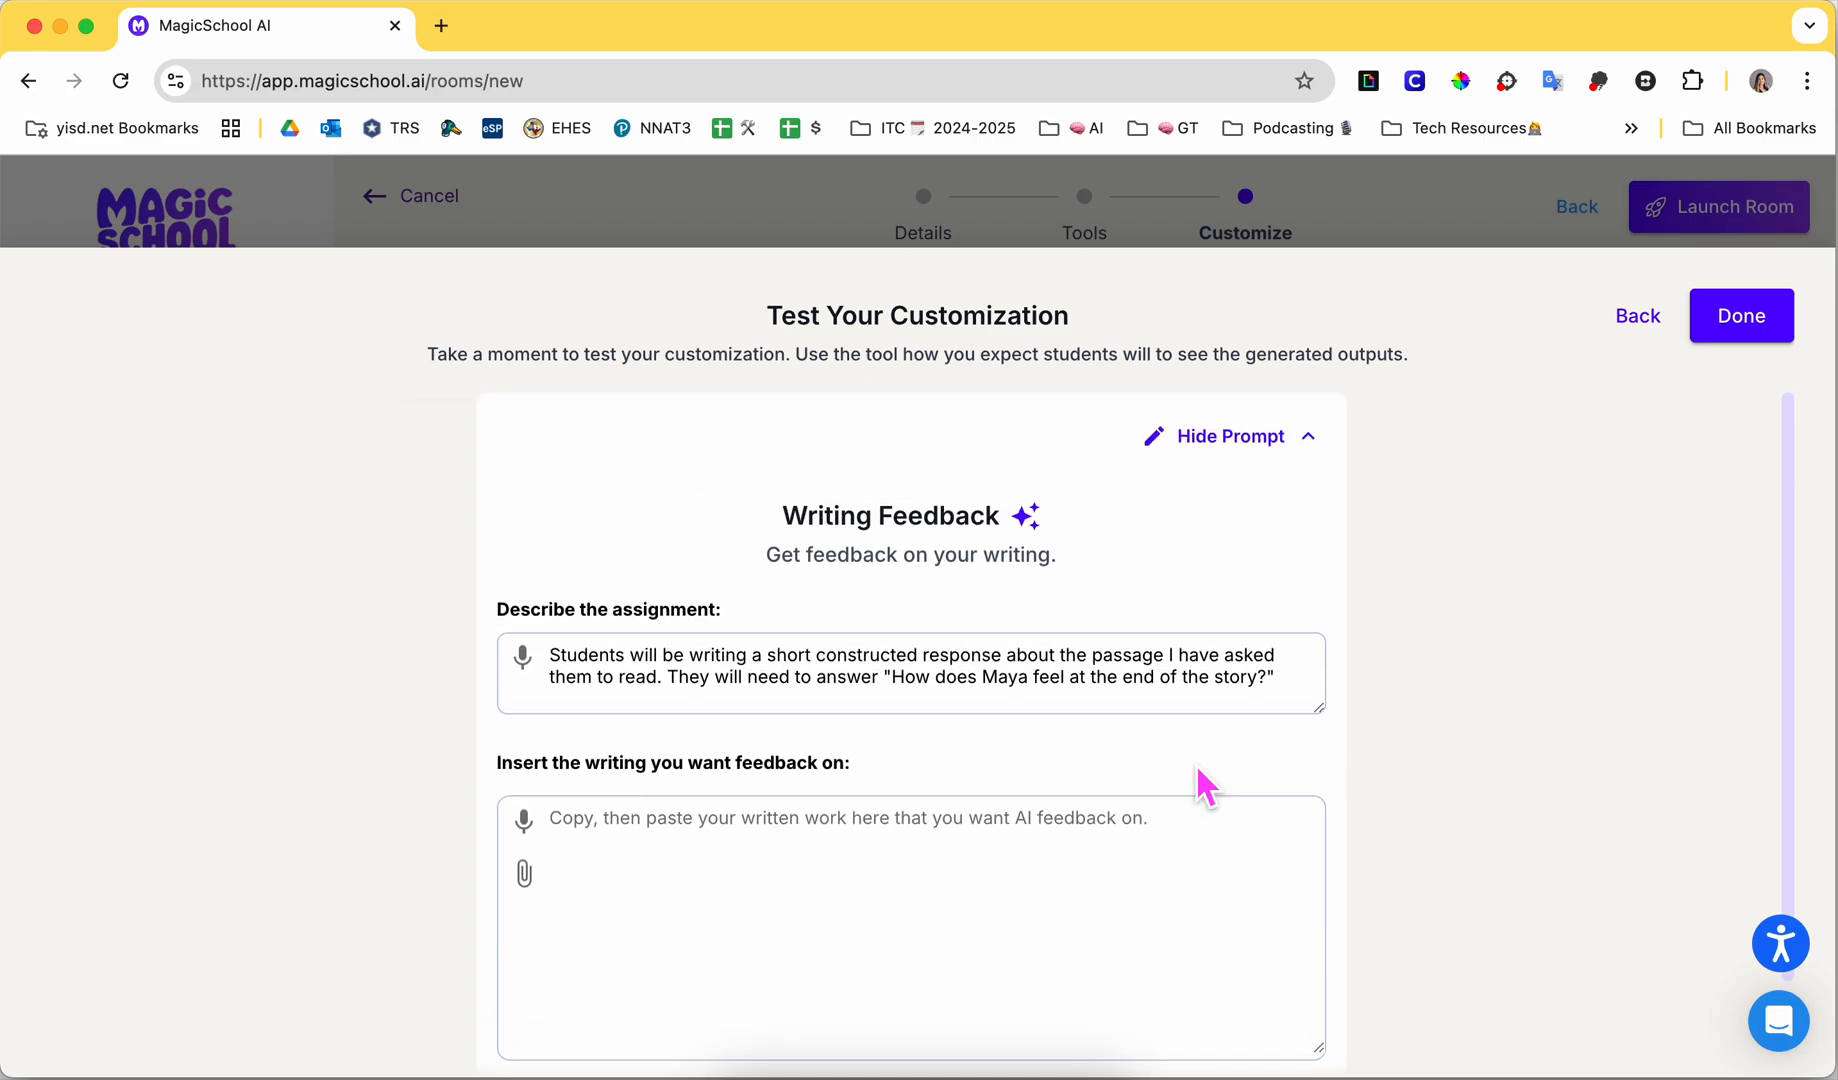
{"action": "scroll", "coordinate": [1099, 893], "scroll_direction": "down", "scroll_amount": 2}
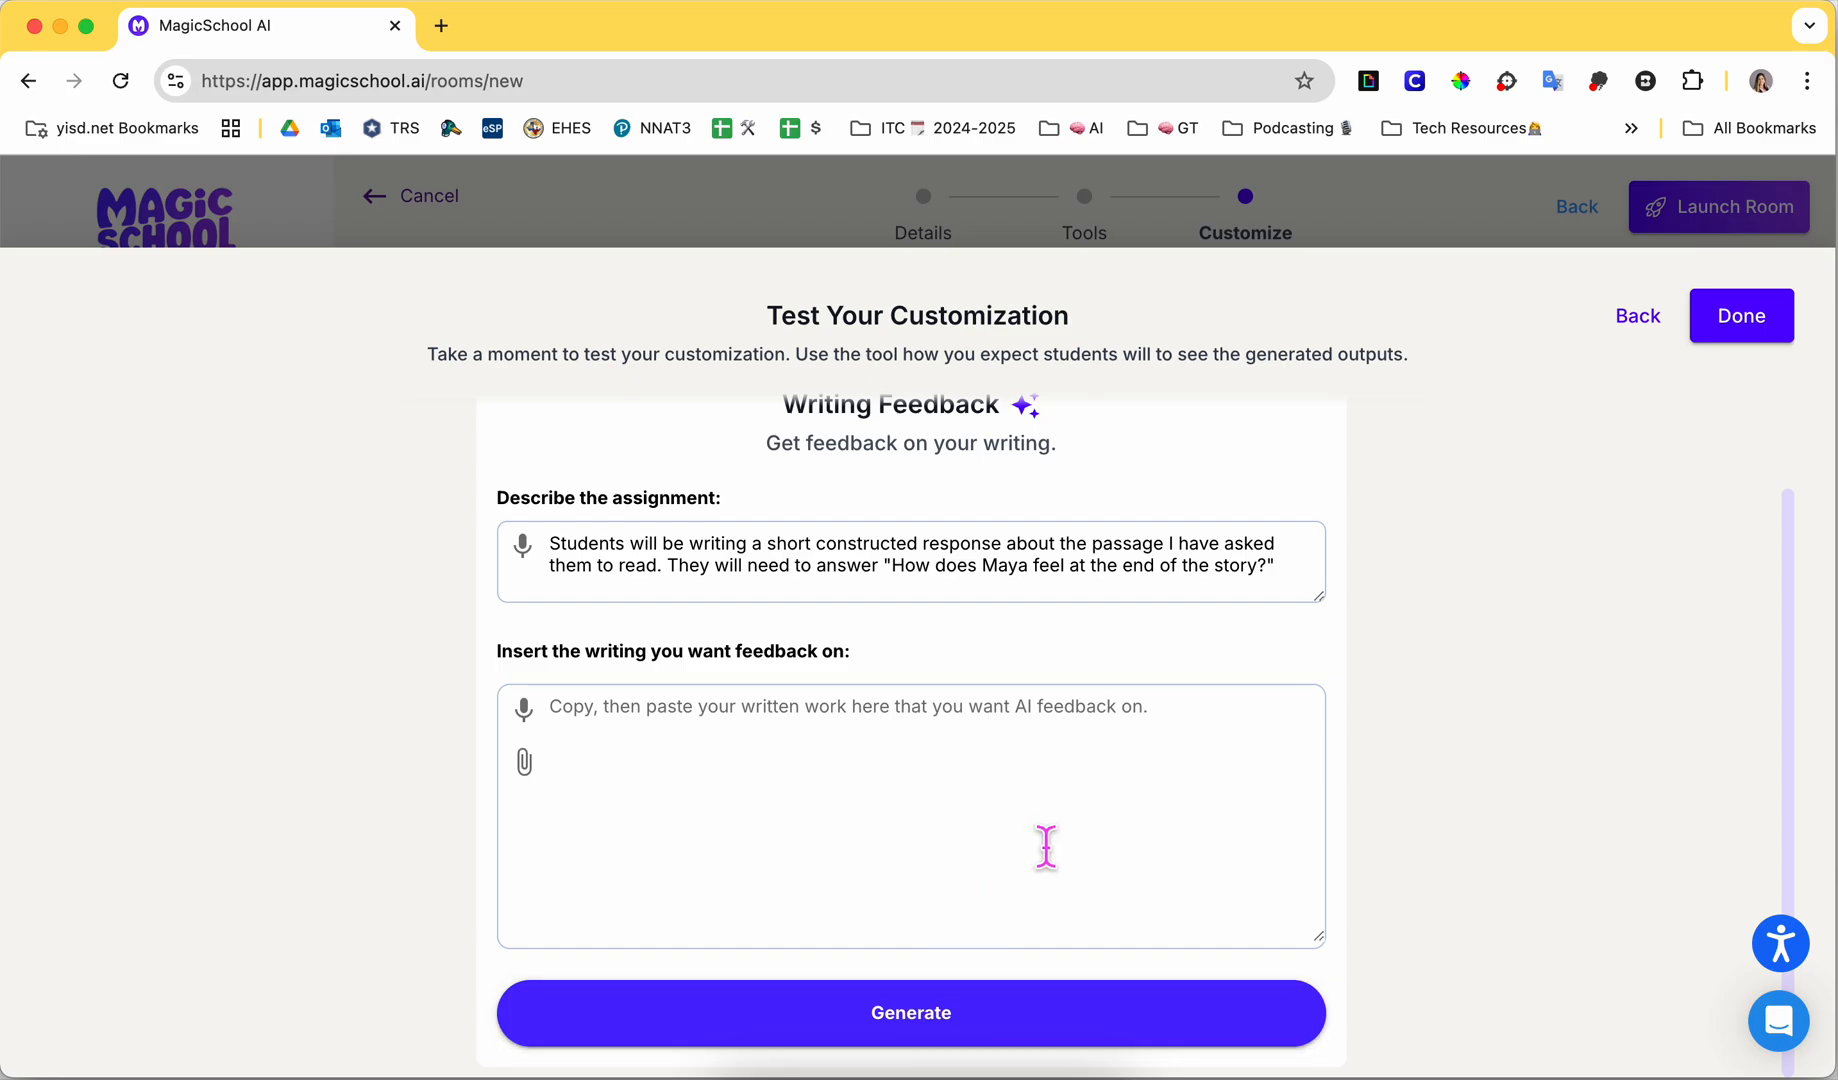
{"action": "scroll", "coordinate": [1046, 846], "scroll_direction": "up", "scroll_amount": 2}
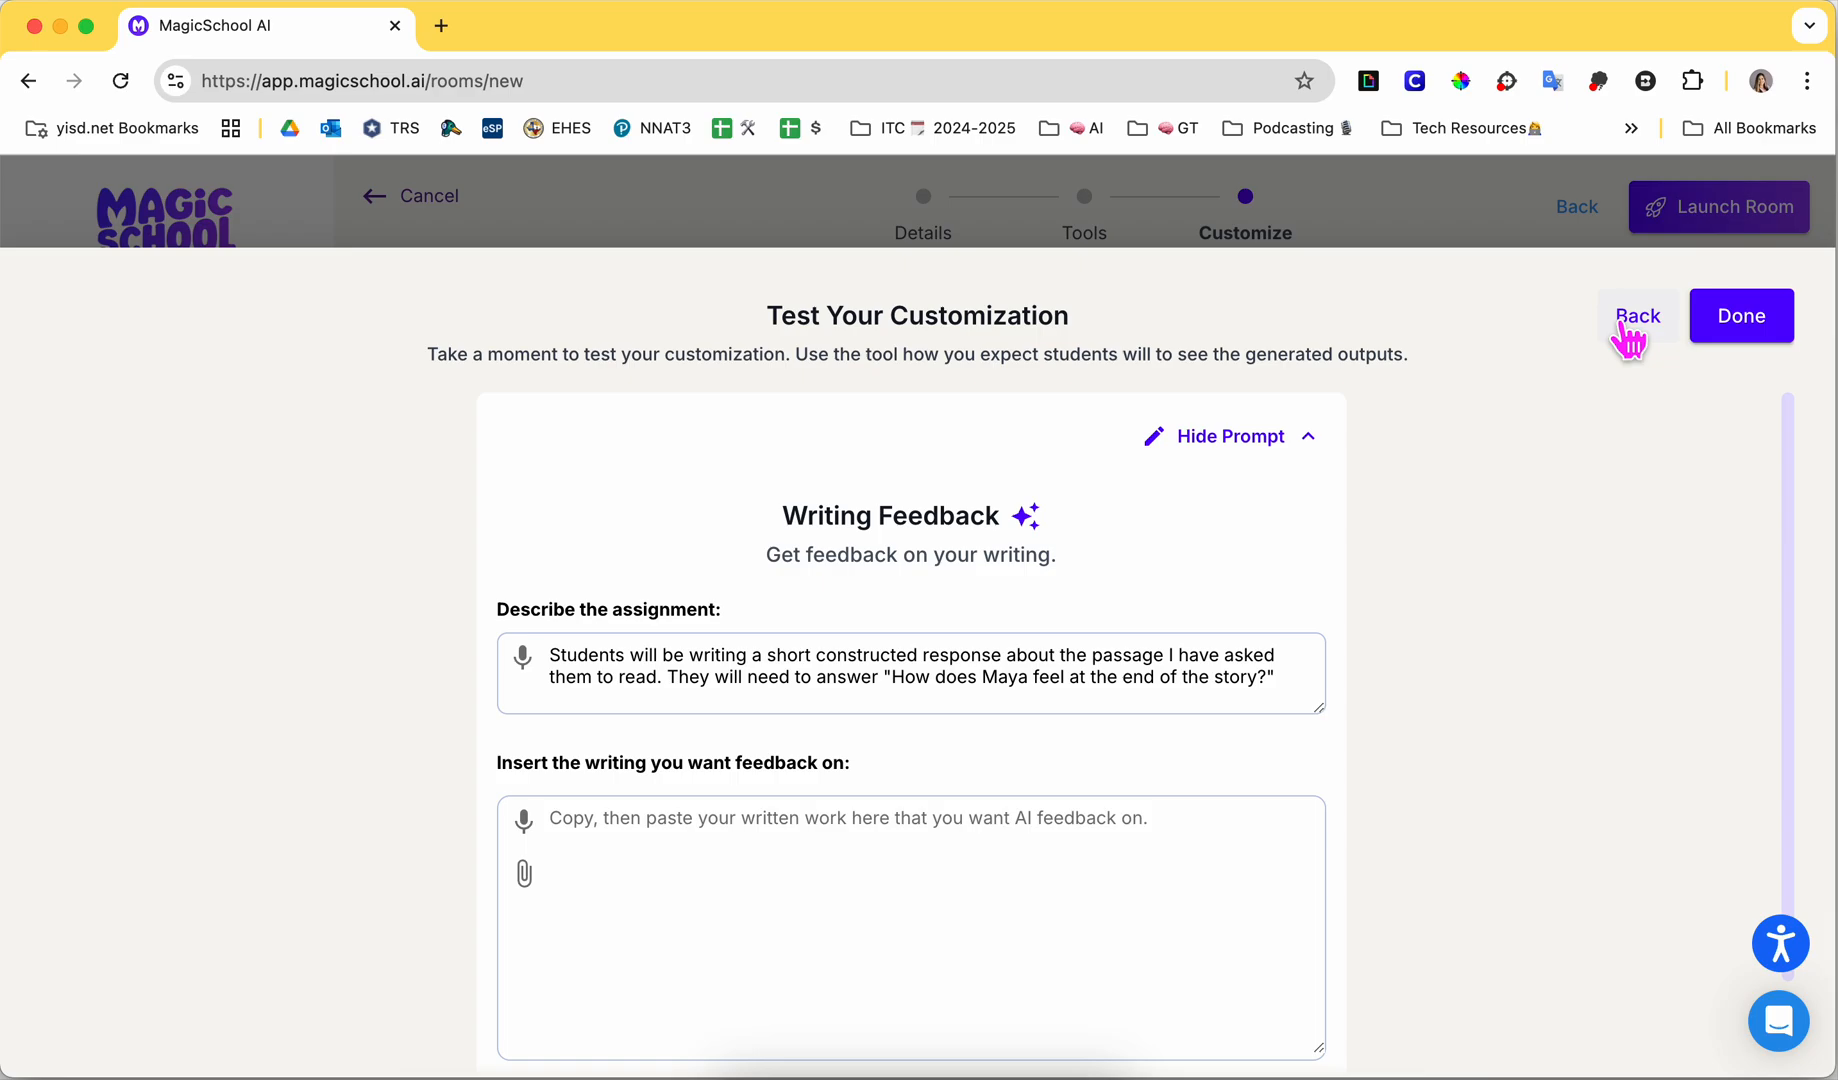
{"action": "left_click", "coordinate": [1745, 320]}
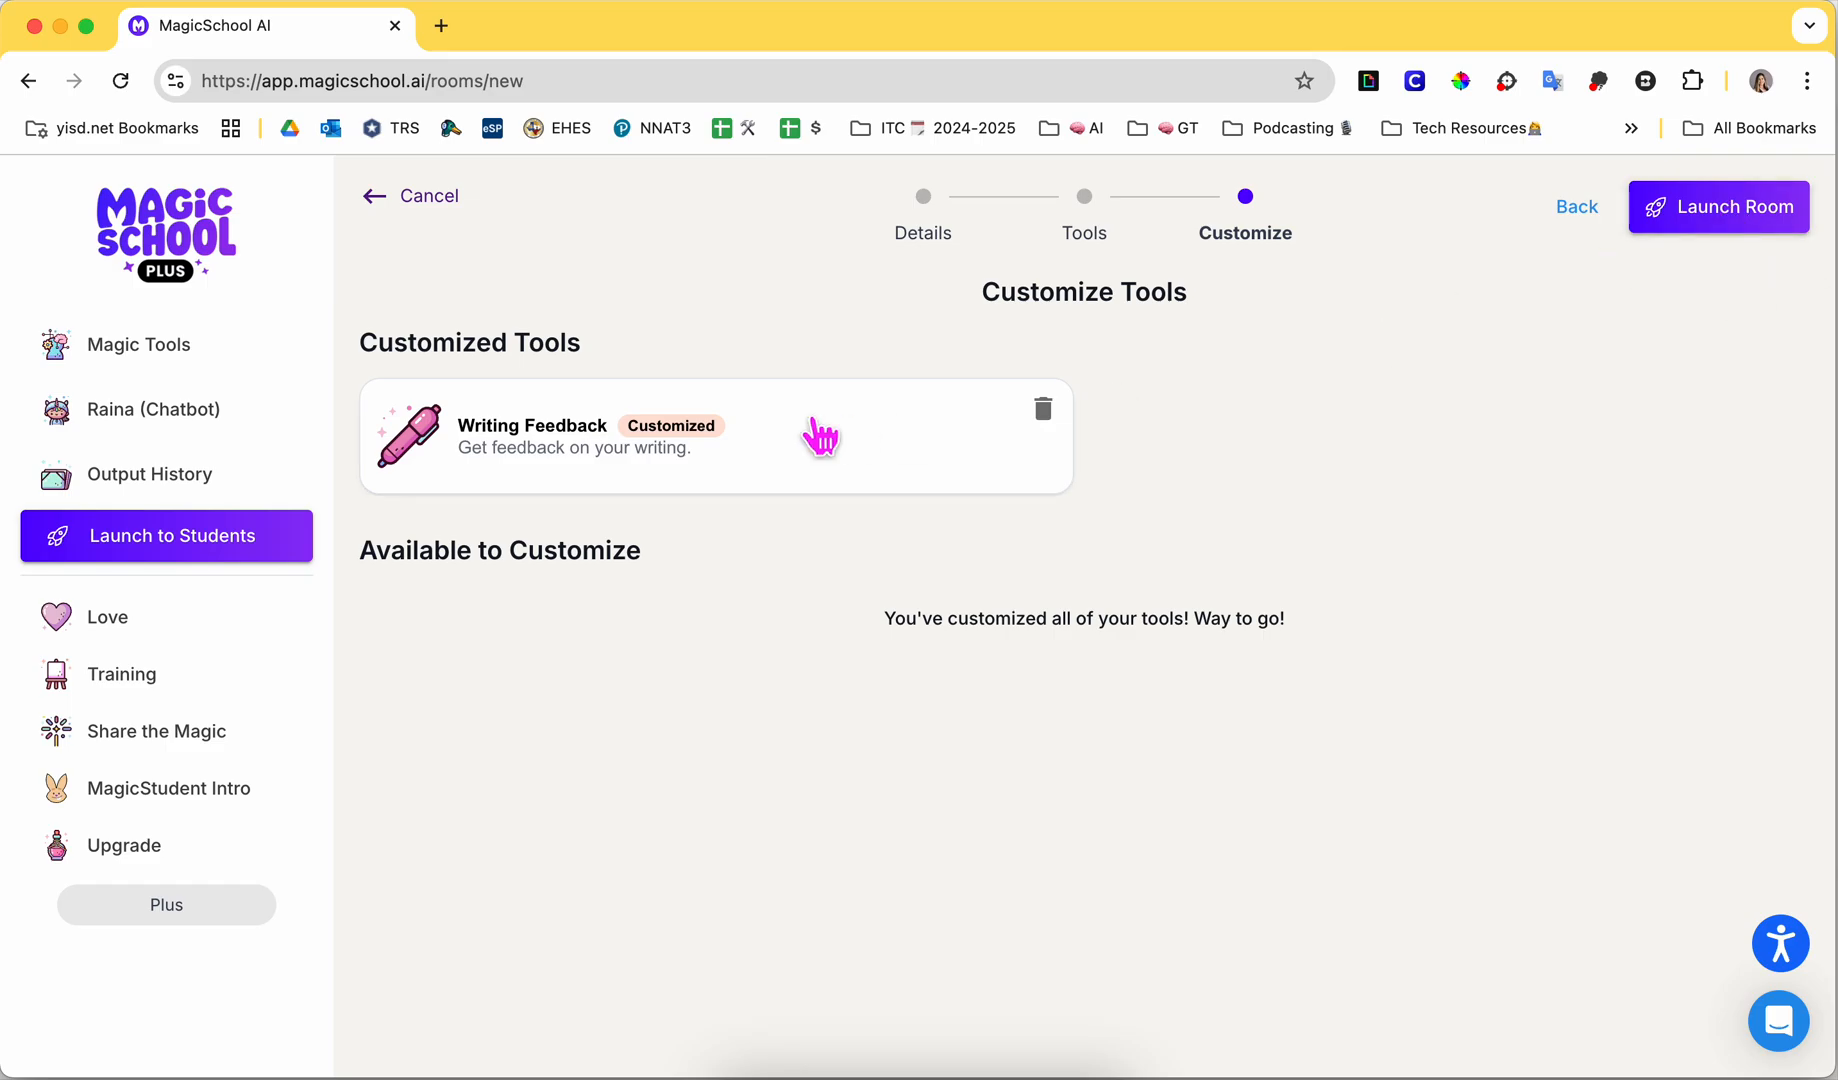
Step: Launch the student room and view its join codes, closing the sharing options and the feedback survey
{"action": "left_click", "coordinate": [1700, 216]}
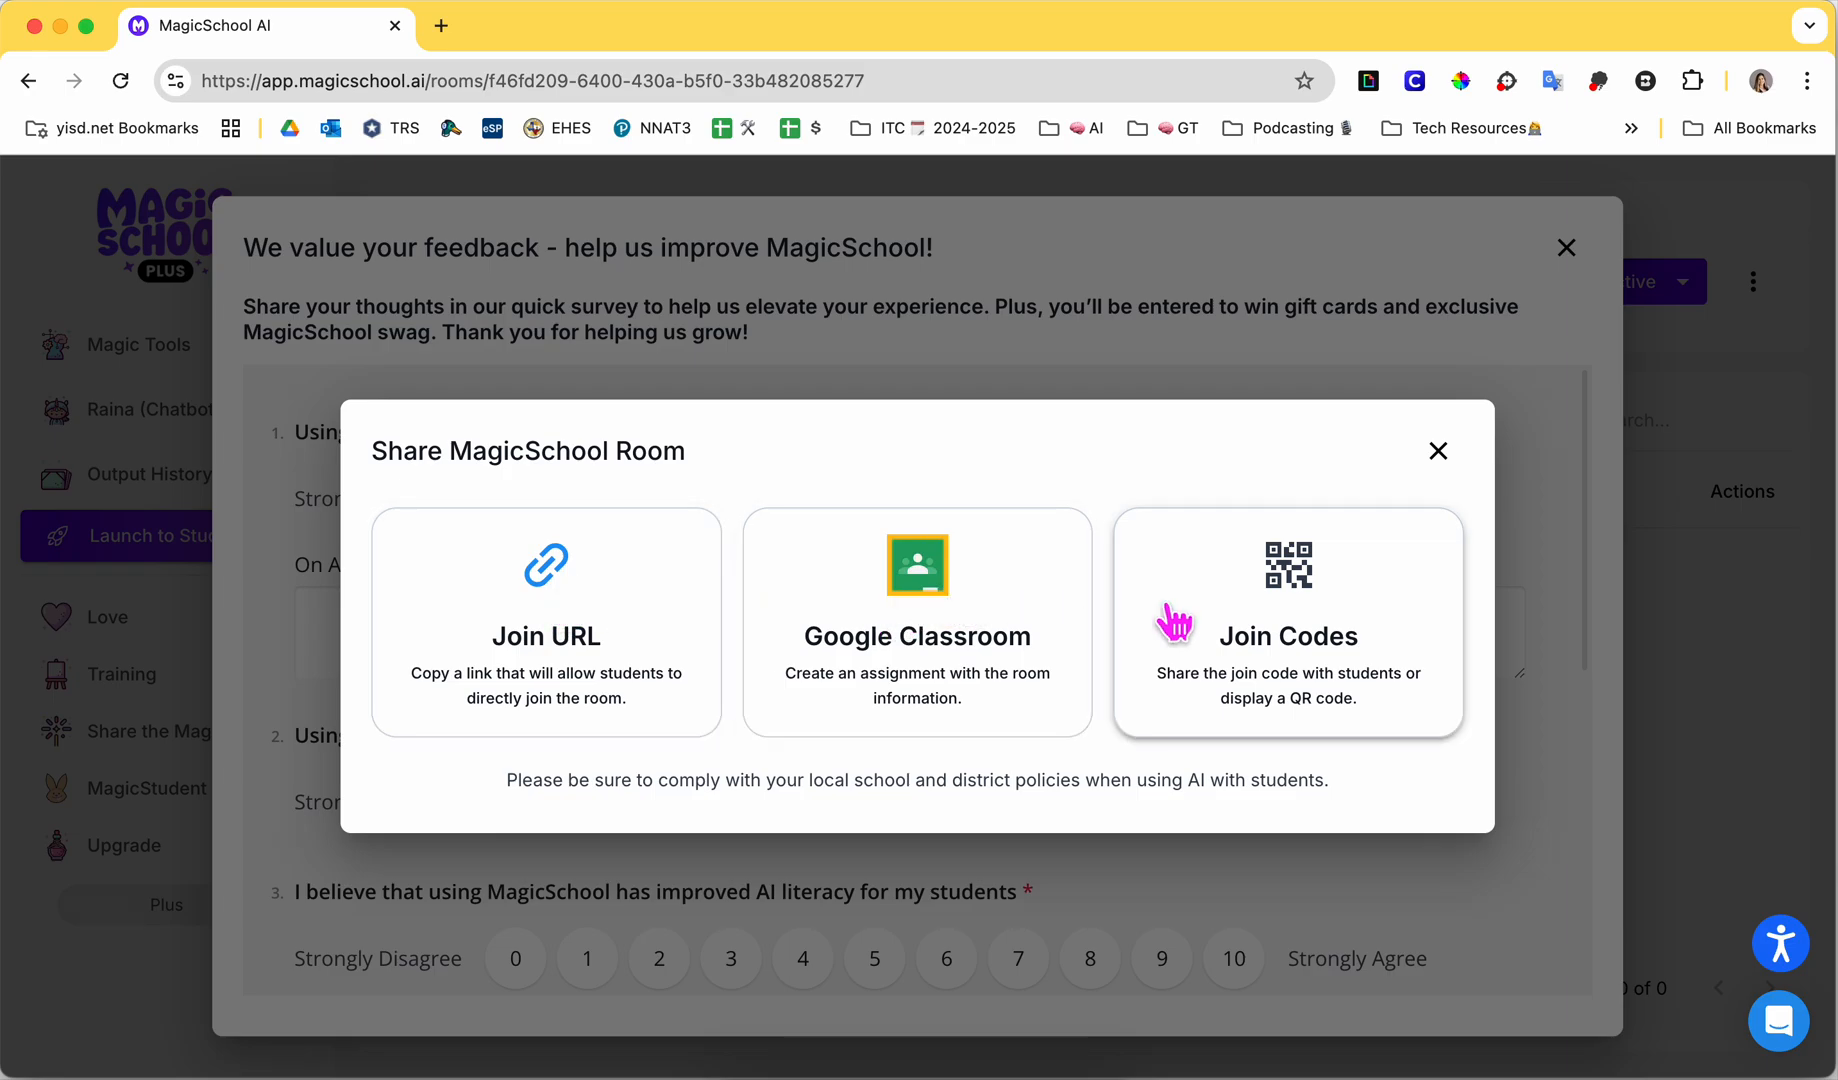
{"action": "left_click", "coordinate": [1292, 600]}
{"action": "left_click", "coordinate": [1308, 836]}
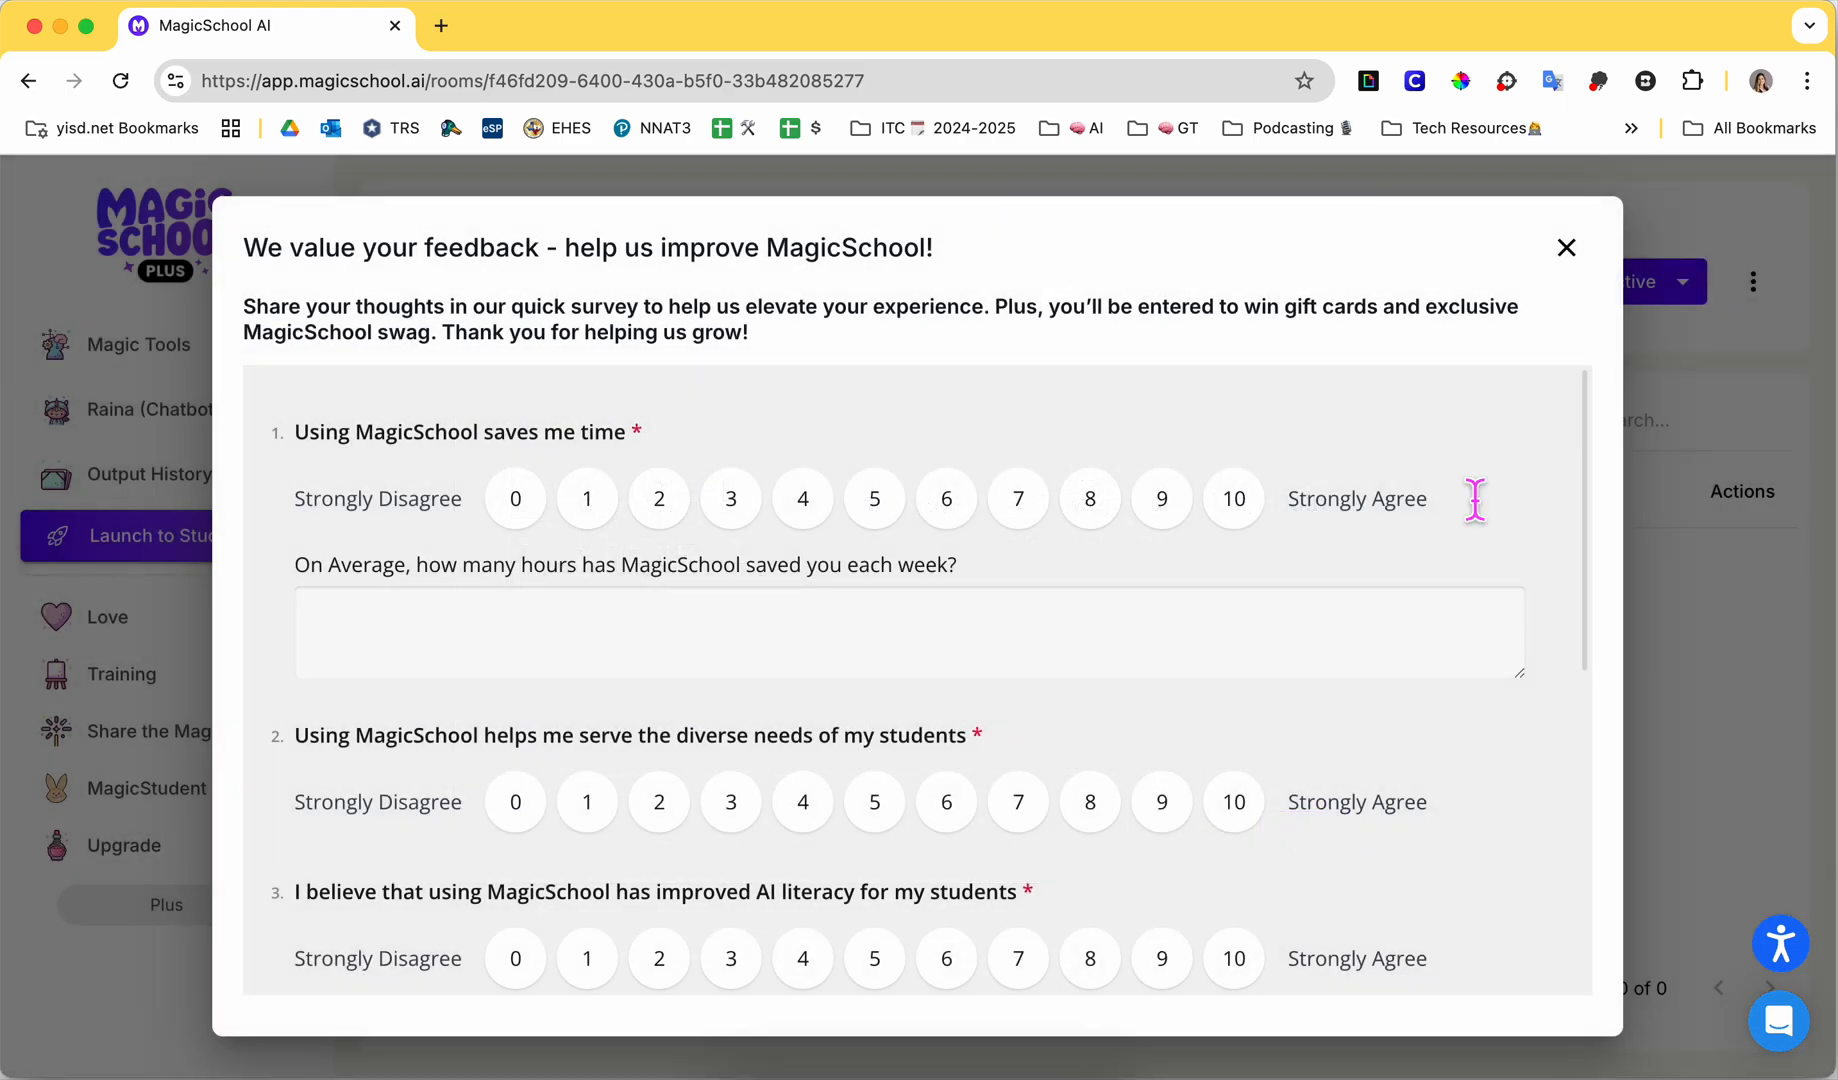
{"action": "left_click", "coordinate": [1566, 248]}
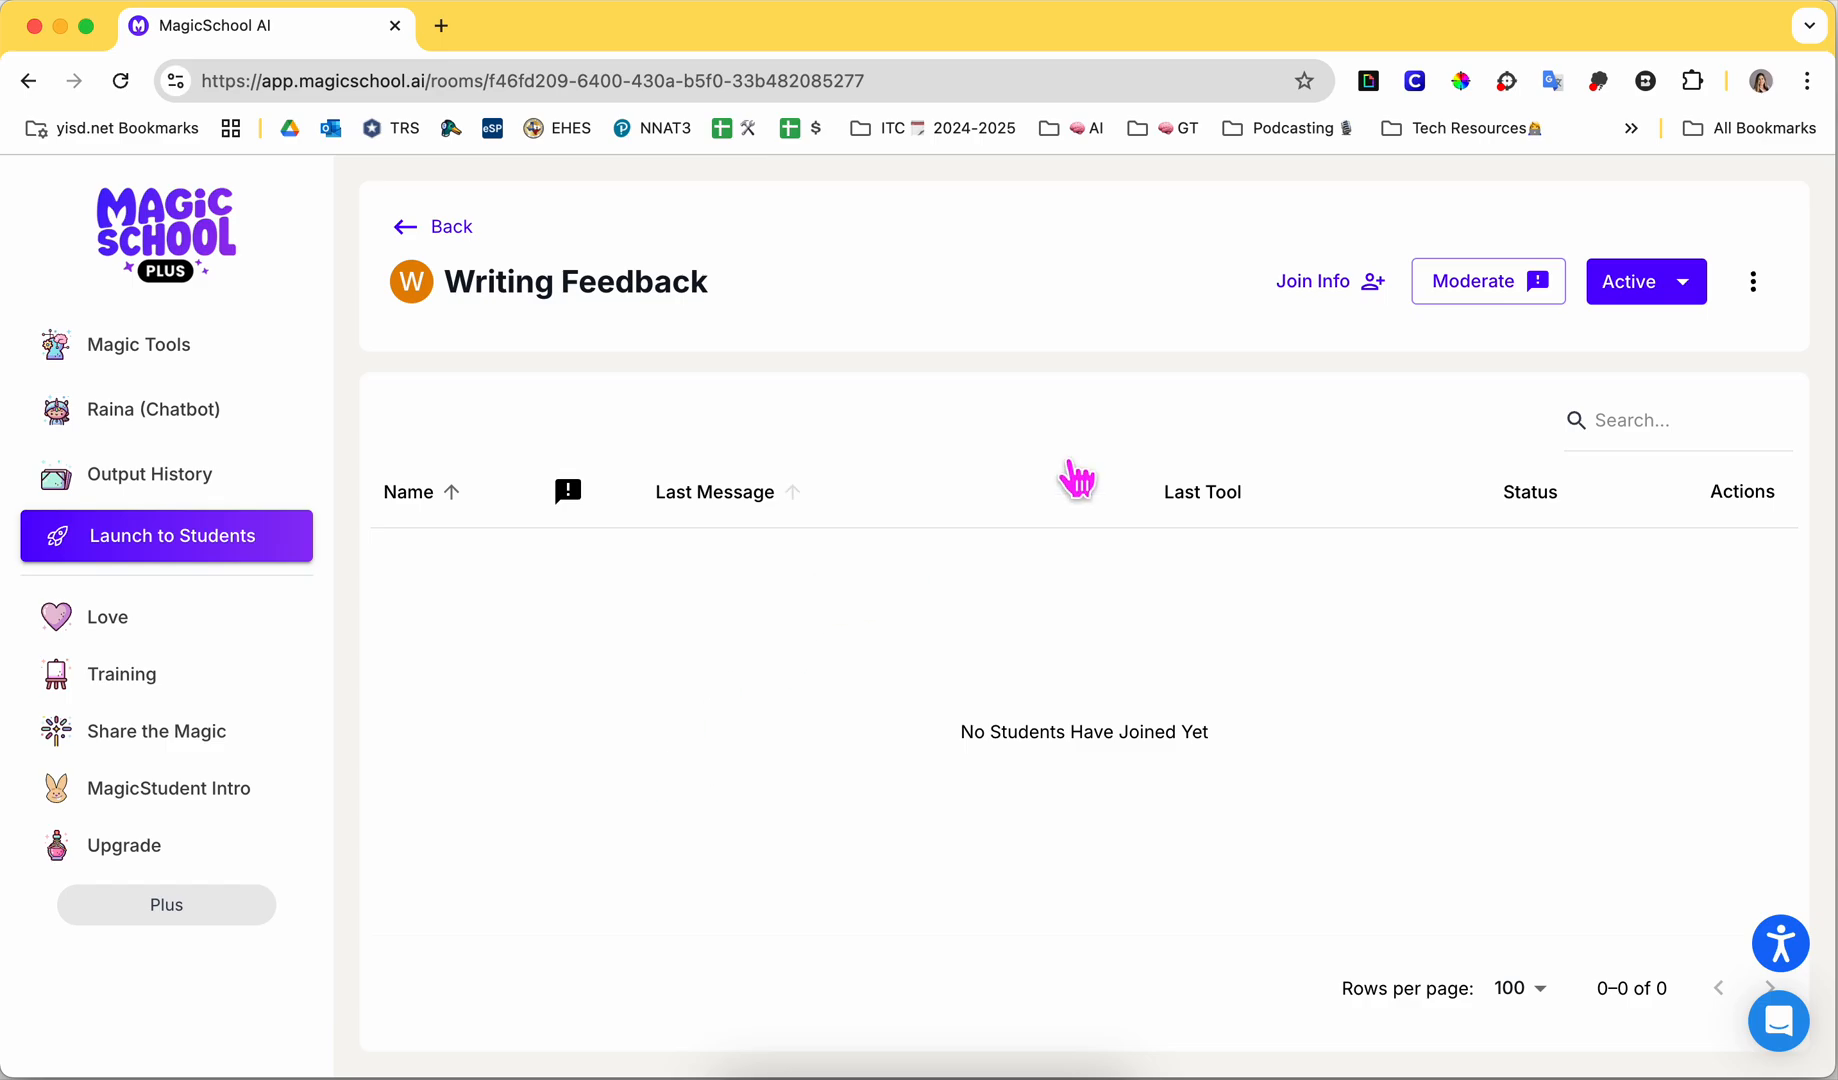
Step: Review the Writing Feedback room's moderation panel and status options, and return to the Student Rooms list
{"action": "left_click", "coordinate": [1507, 291]}
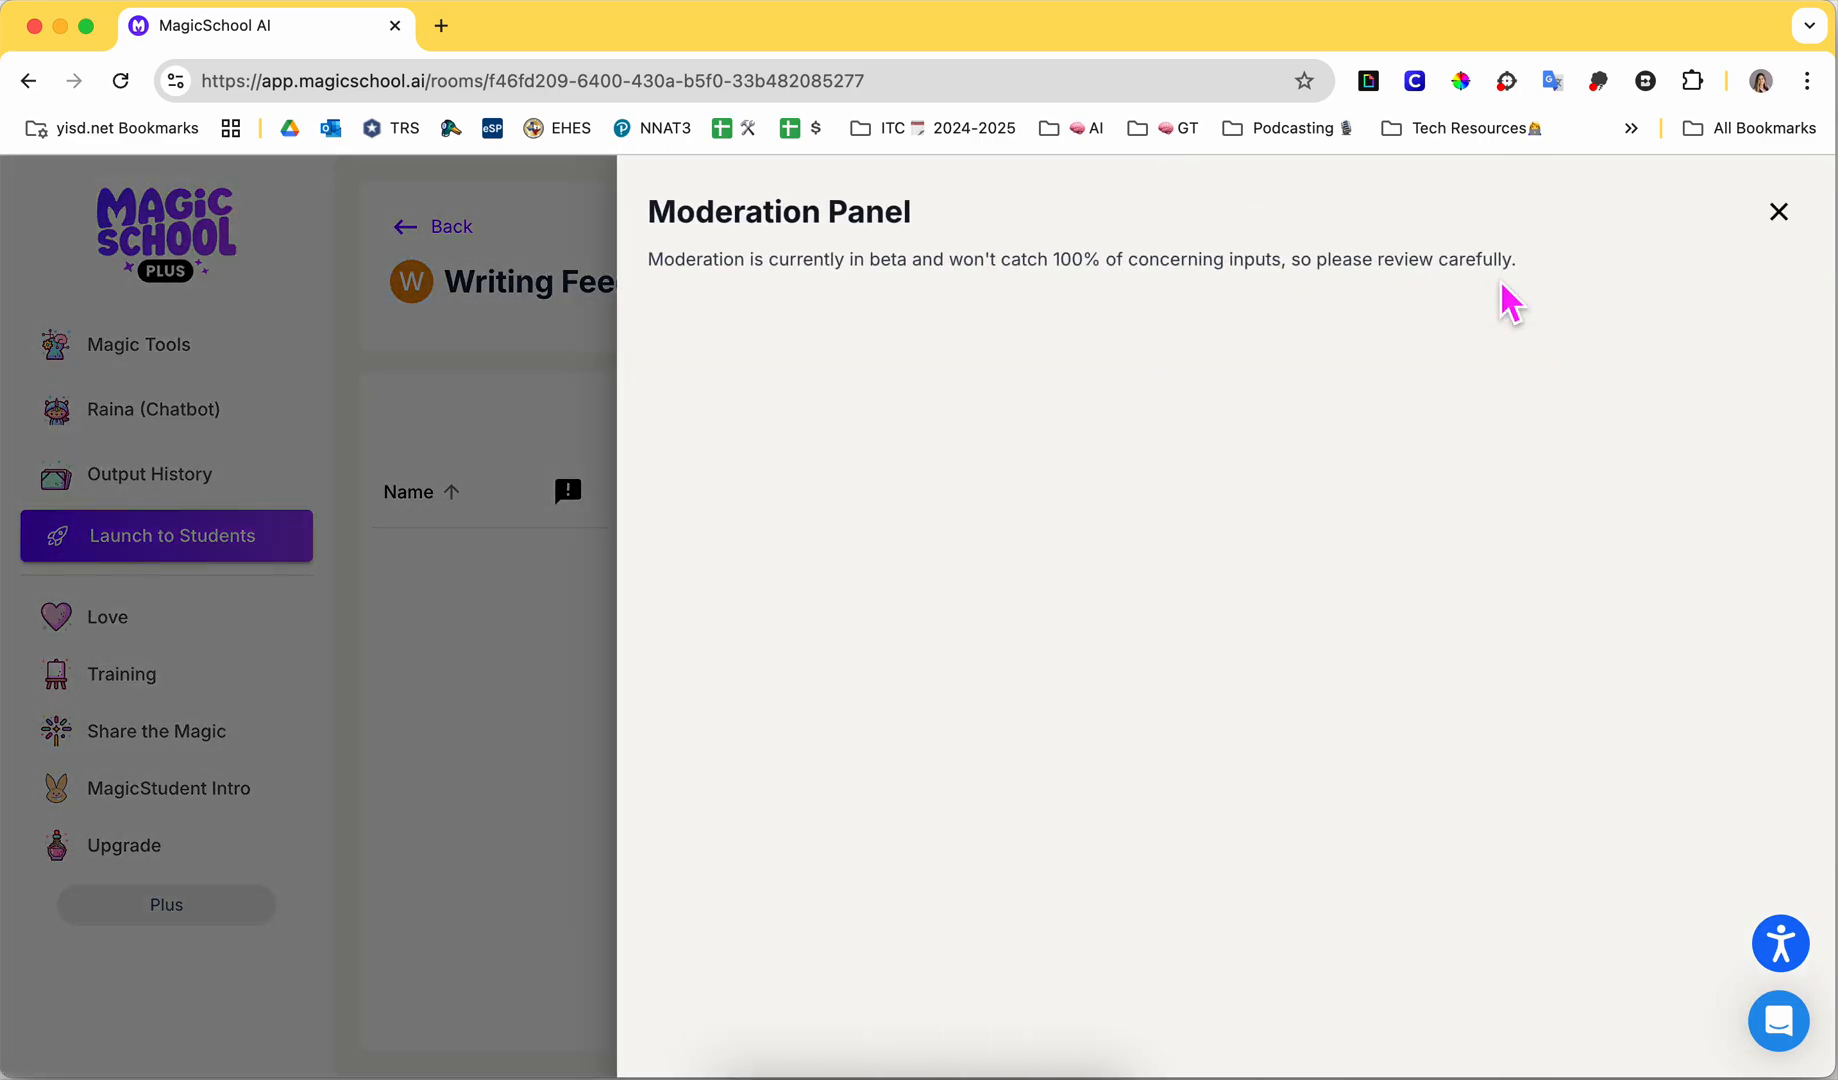
{"action": "left_click", "coordinate": [1778, 212]}
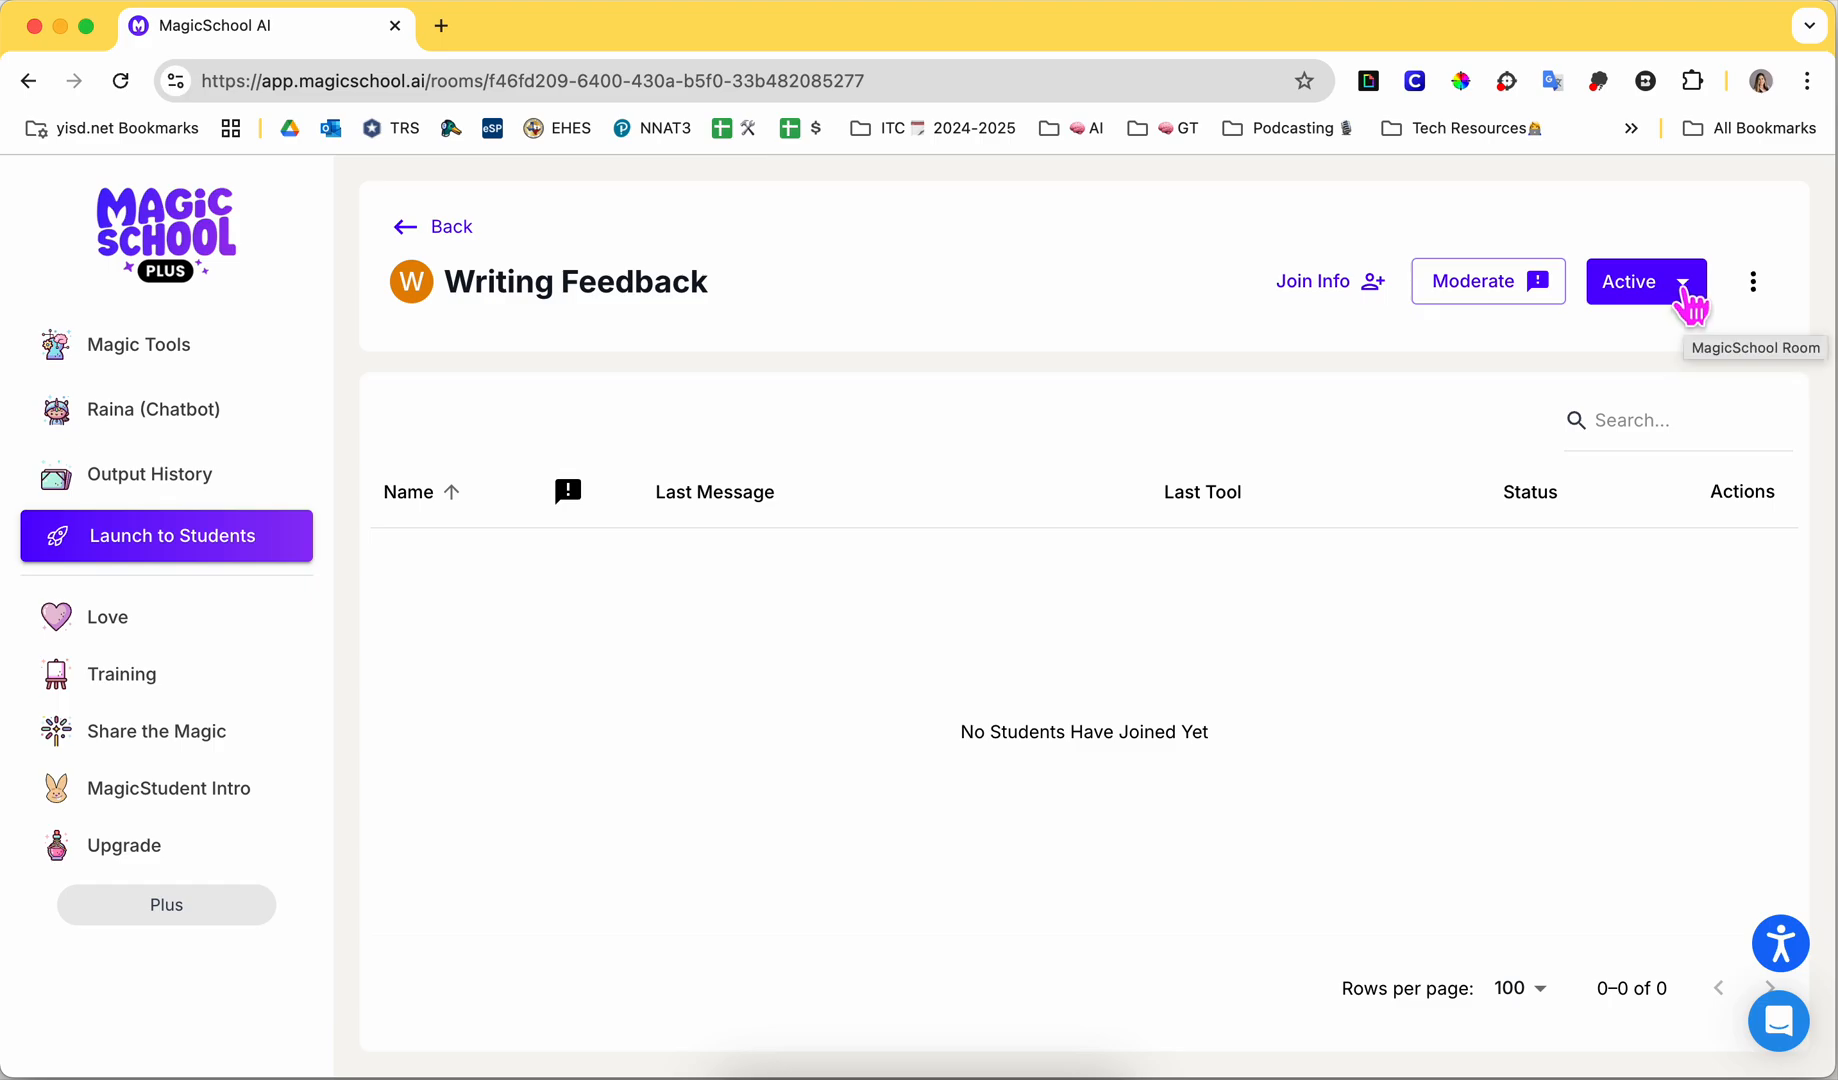
{"action": "left_click", "coordinate": [1633, 301]}
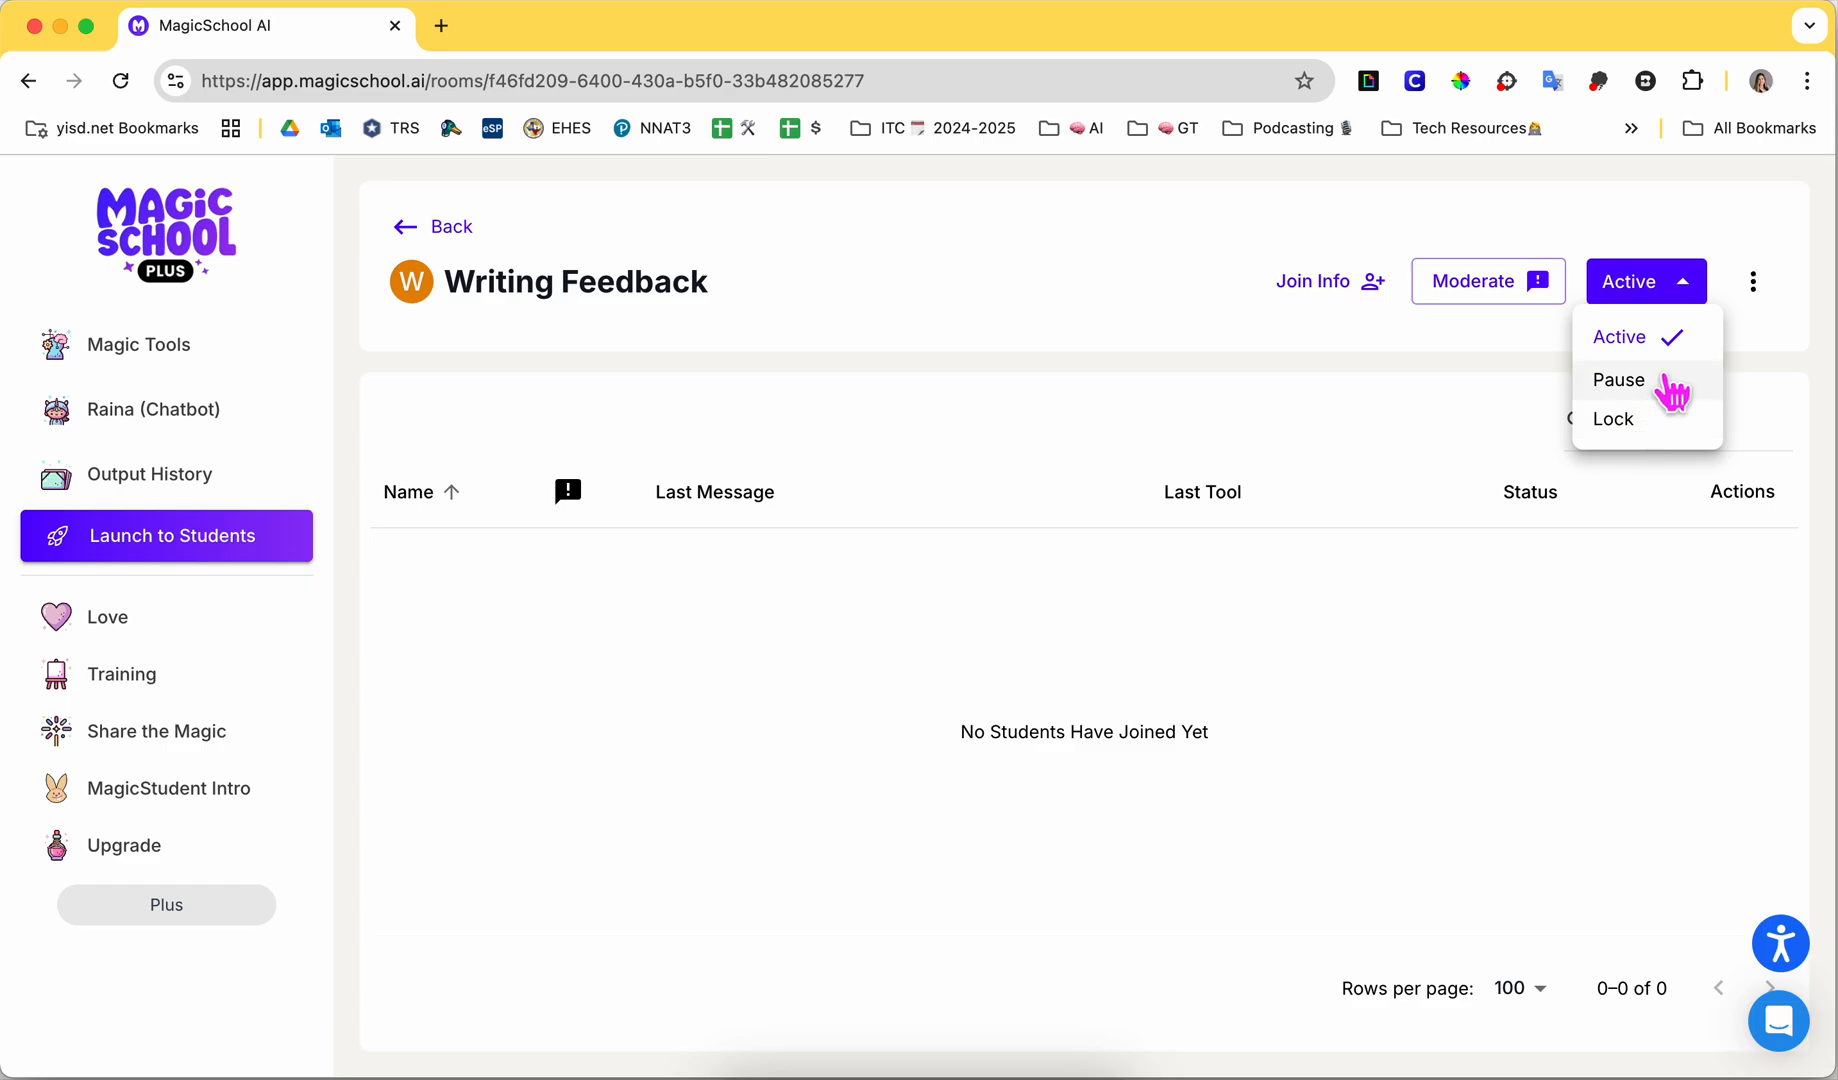
{"action": "left_click", "coordinate": [1395, 605]}
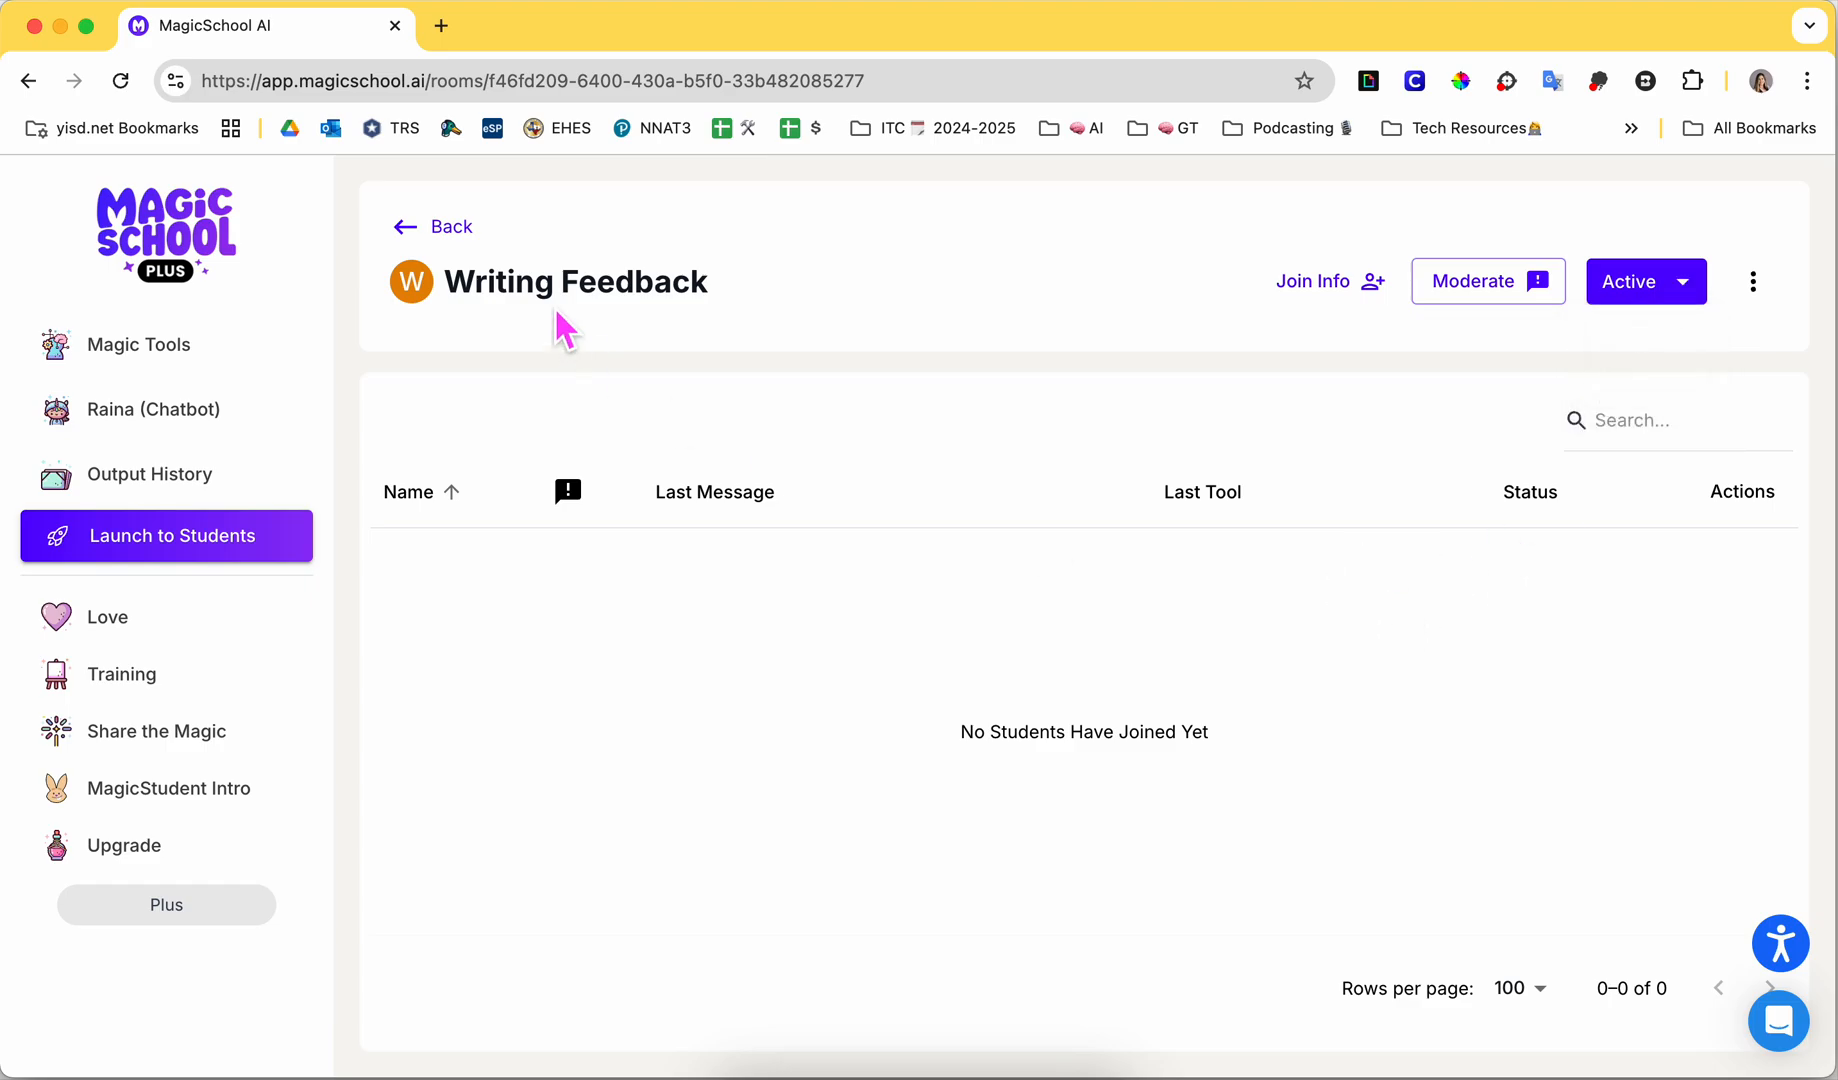
{"action": "left_click", "coordinate": [451, 228]}
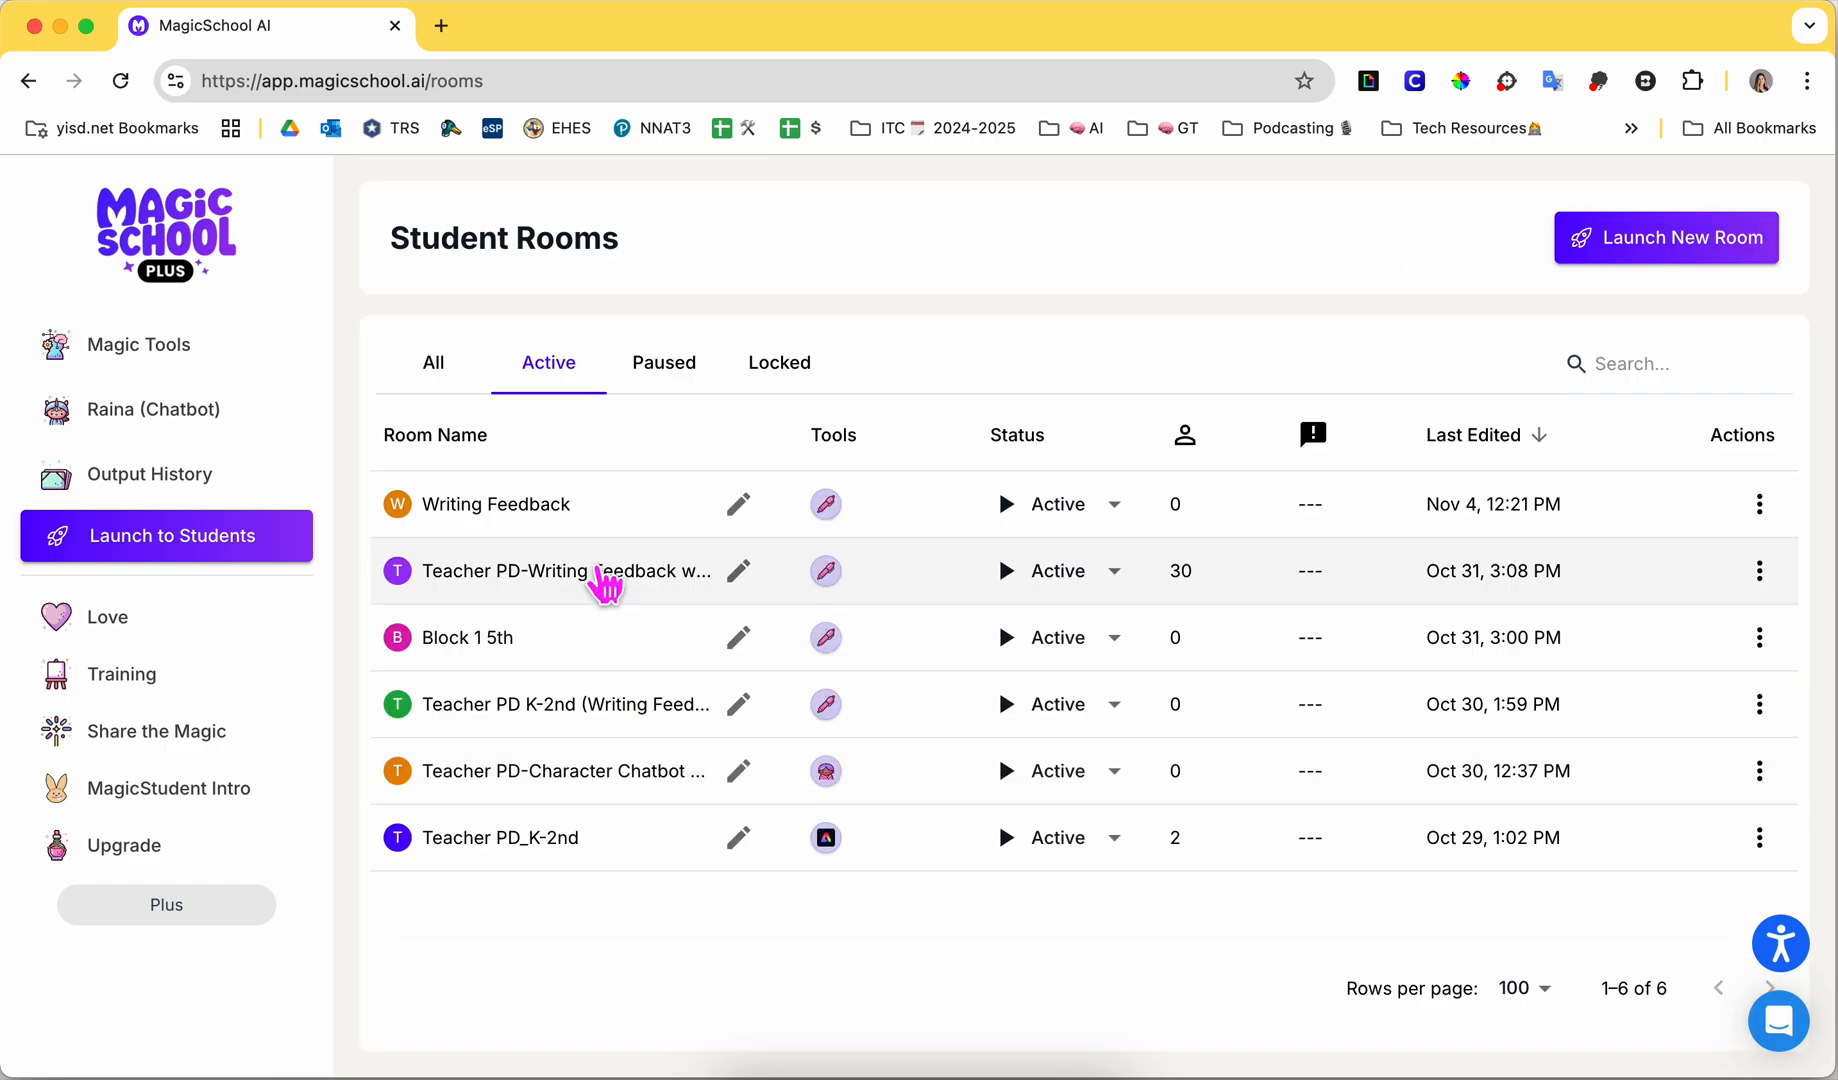